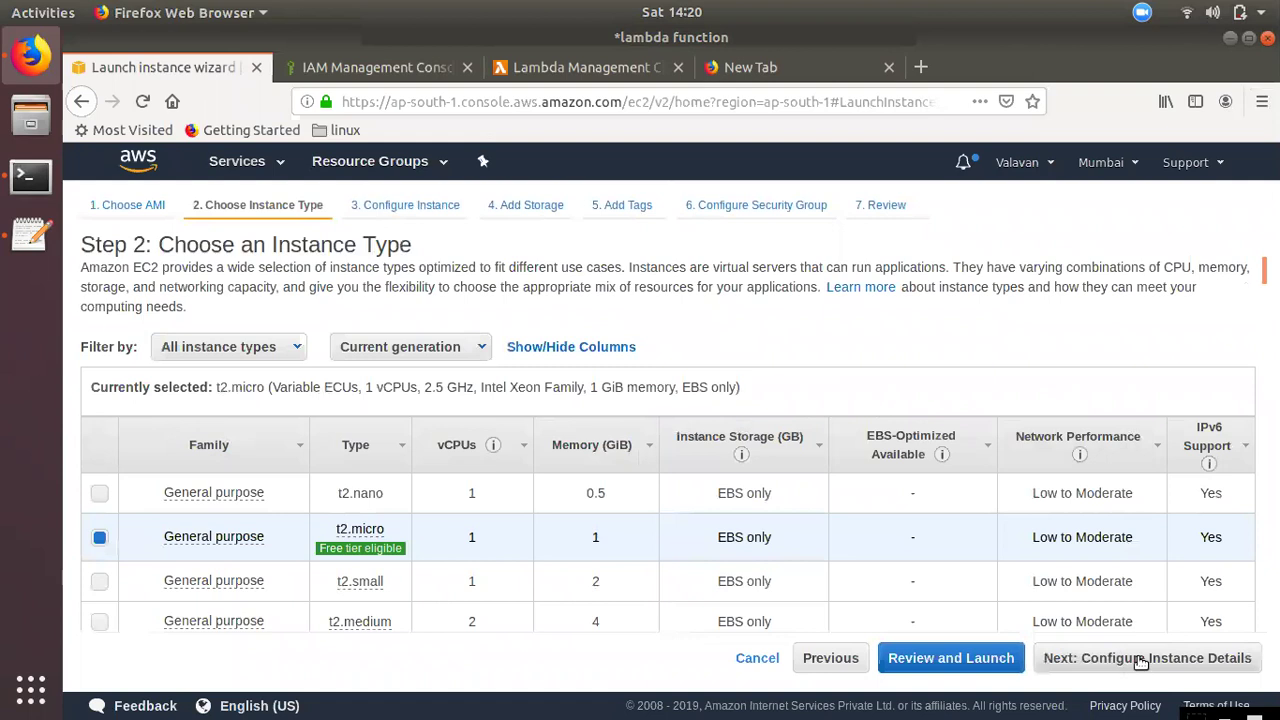
Continue with the t2.micro type, set the subnet to the default in ap-south-1a and proceed to the launch review.
{"action": "left_click", "coordinate": [1140, 660]}
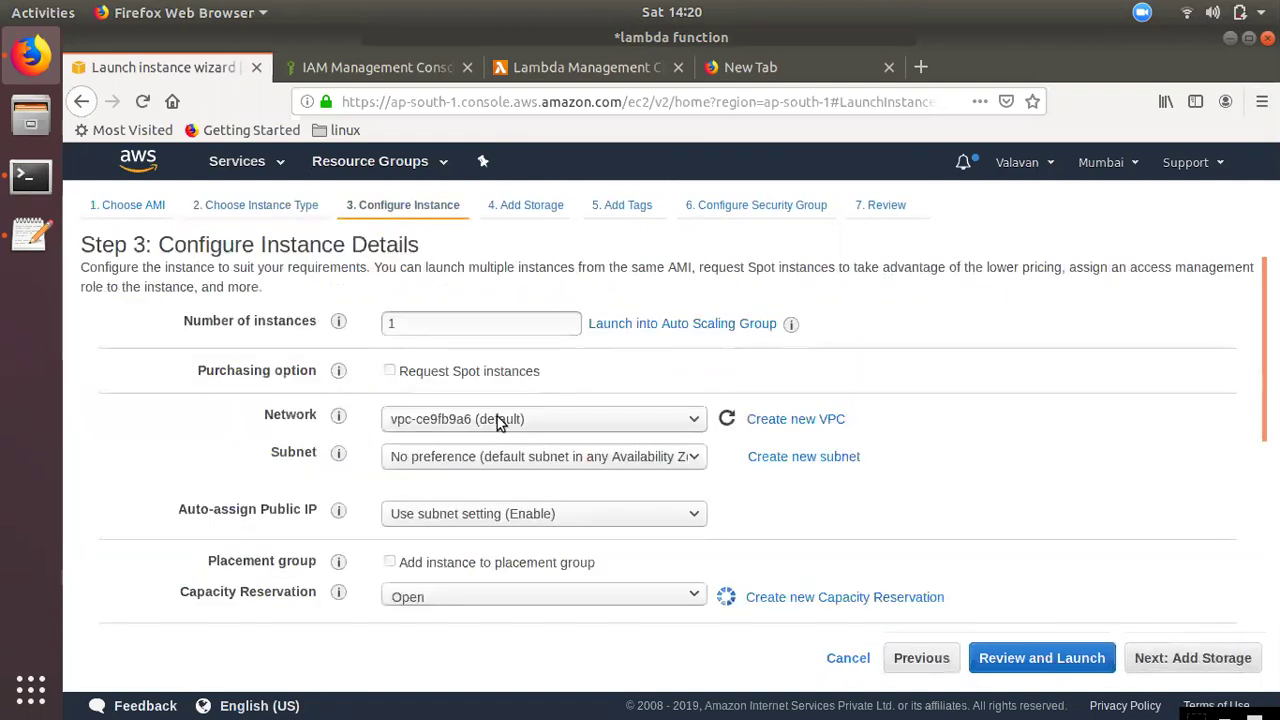
{"action": "left_click", "coordinate": [497, 416]}
{"action": "left_click", "coordinate": [493, 463]}
{"action": "left_click", "coordinate": [485, 502]}
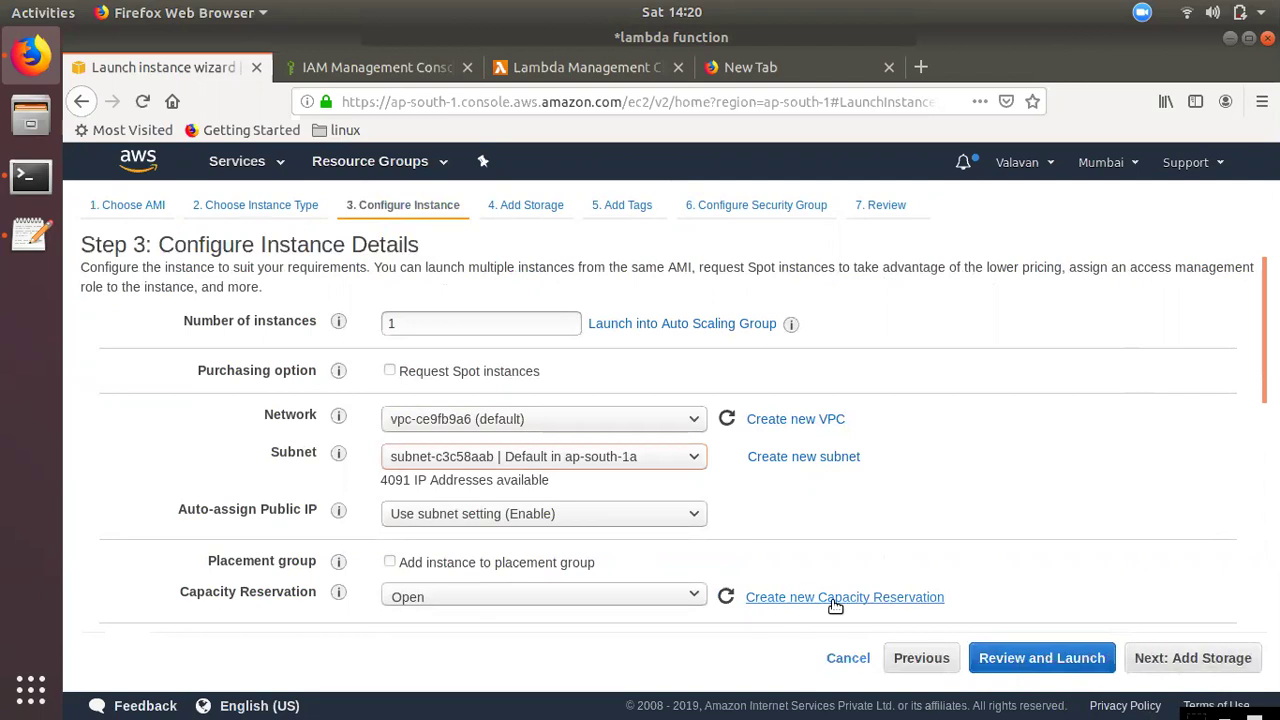
{"action": "scroll", "coordinate": [1068, 617], "scroll_direction": "down", "scroll_amount": 3}
{"action": "left_click", "coordinate": [1060, 660]}
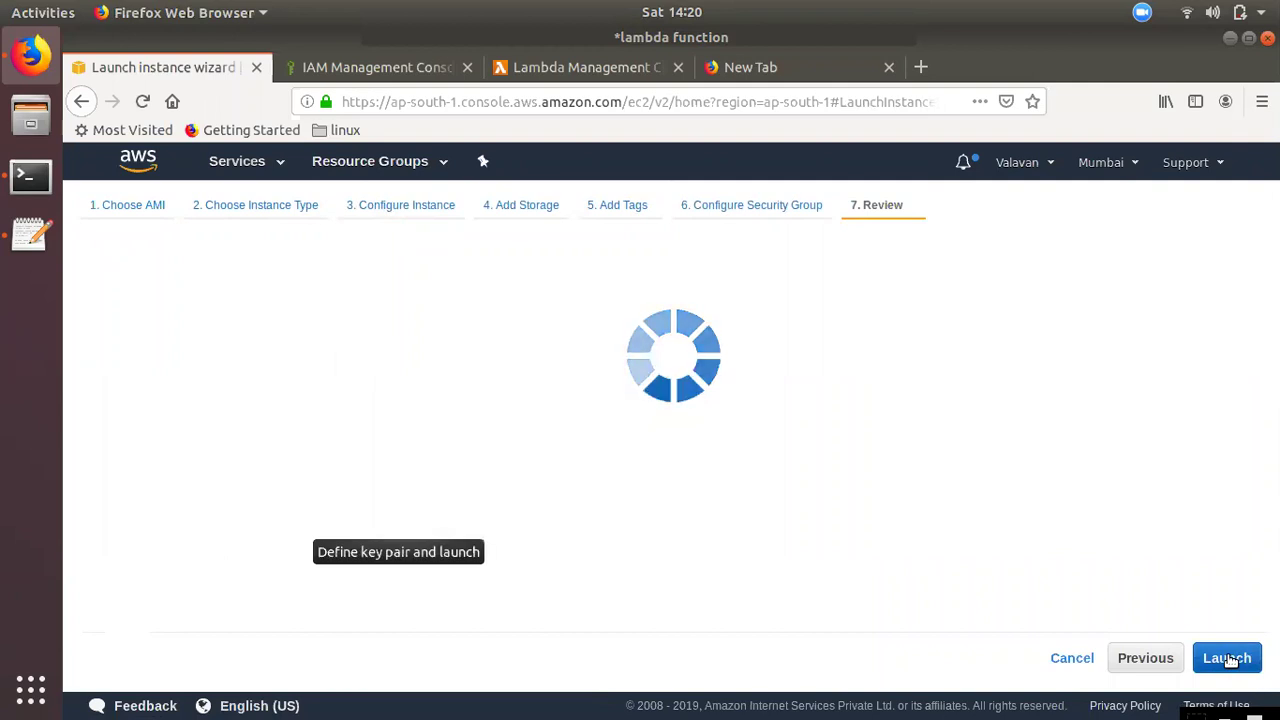
Launch the instance with the existing newkey key pair, acknowledging access to its private key file.
{"action": "left_click", "coordinate": [1229, 658]}
{"action": "left_click", "coordinate": [431, 501]}
{"action": "left_click", "coordinate": [431, 500]}
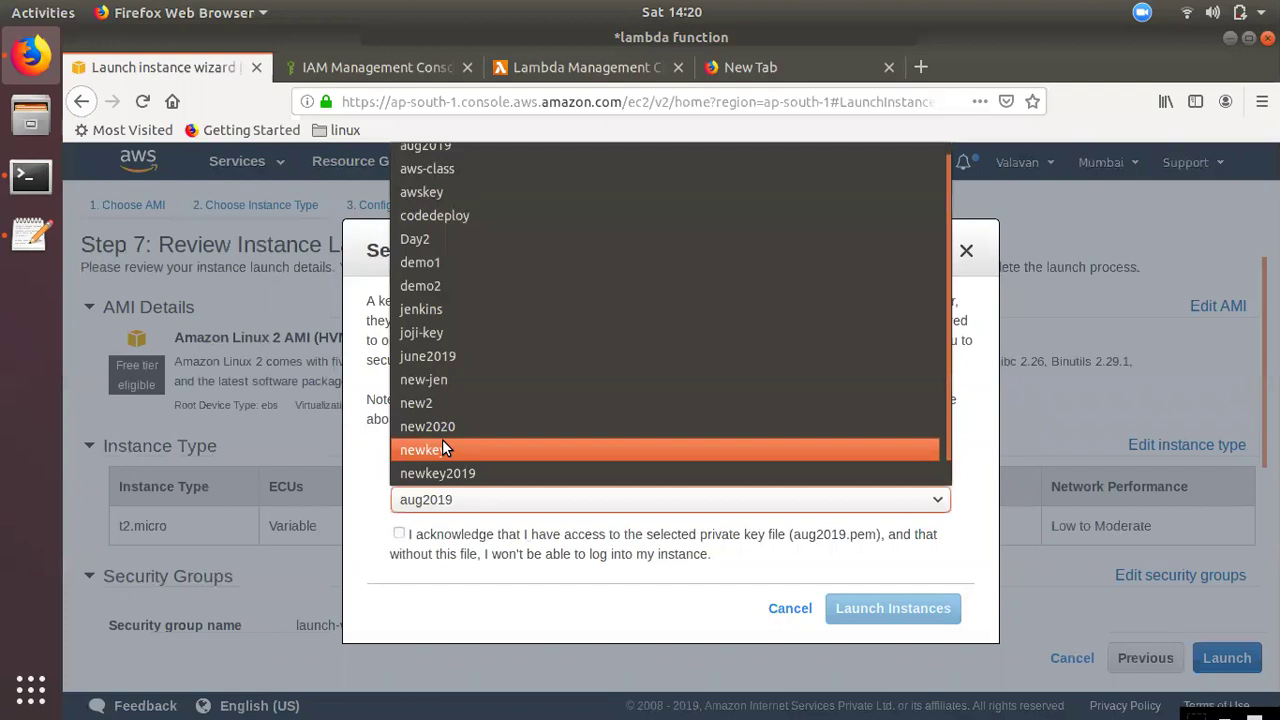
{"action": "left_click", "coordinate": [442, 441]}
{"action": "left_click", "coordinate": [399, 535]}
{"action": "left_click", "coordinate": [892, 609]}
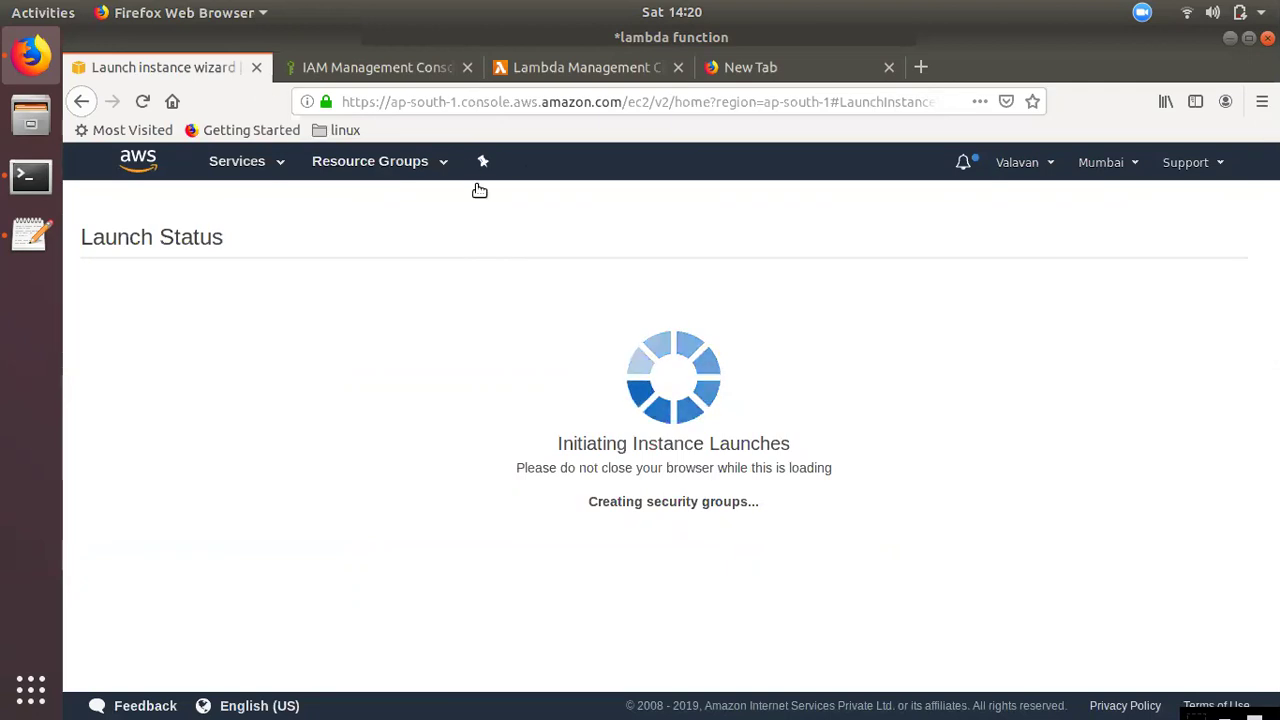
Switch to the text editor and review the listed steps for starting and stopping EC2 from Lambda.
{"action": "left_click", "coordinate": [30, 235]}
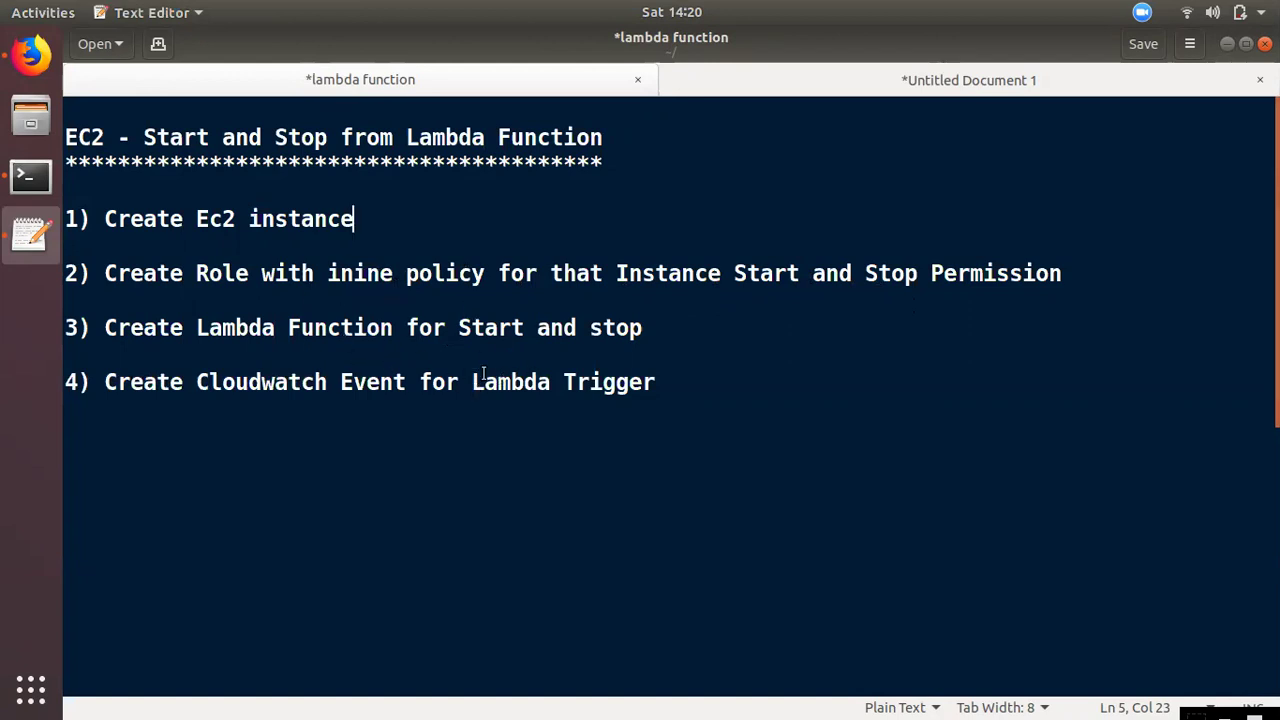
{"action": "left_click_drag", "start_coordinate": [264, 394], "coordinate": [445, 390]}
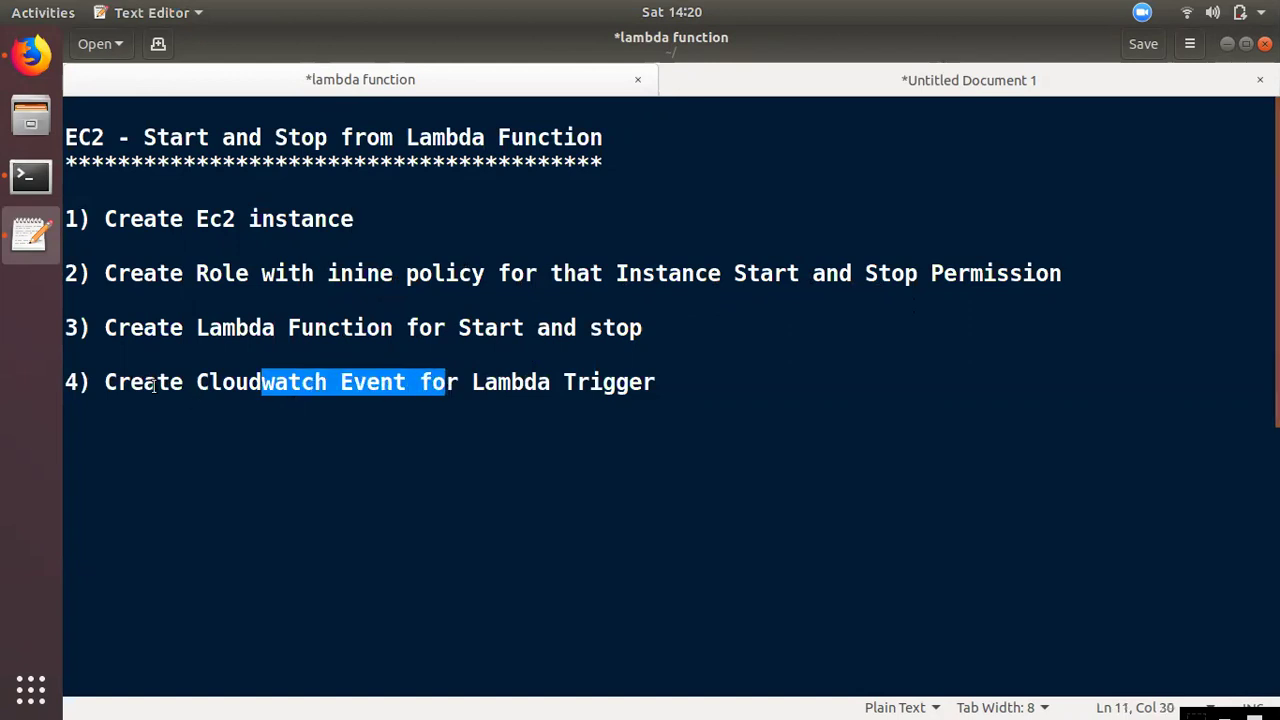
Return to Firefox, open the newly launched instance and select its instance ID in the description.
{"action": "left_click", "coordinate": [30, 55]}
{"action": "left_click", "coordinate": [540, 340]}
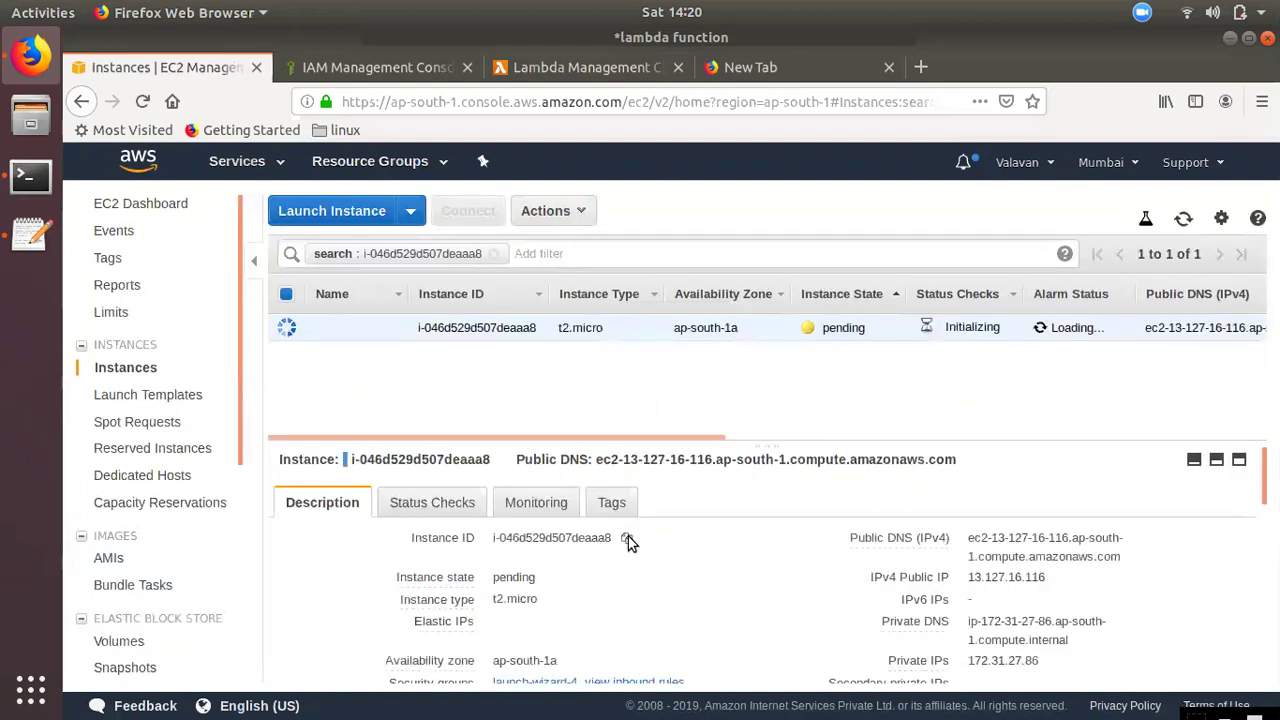
{"action": "double_click", "coordinate": [628, 545]}
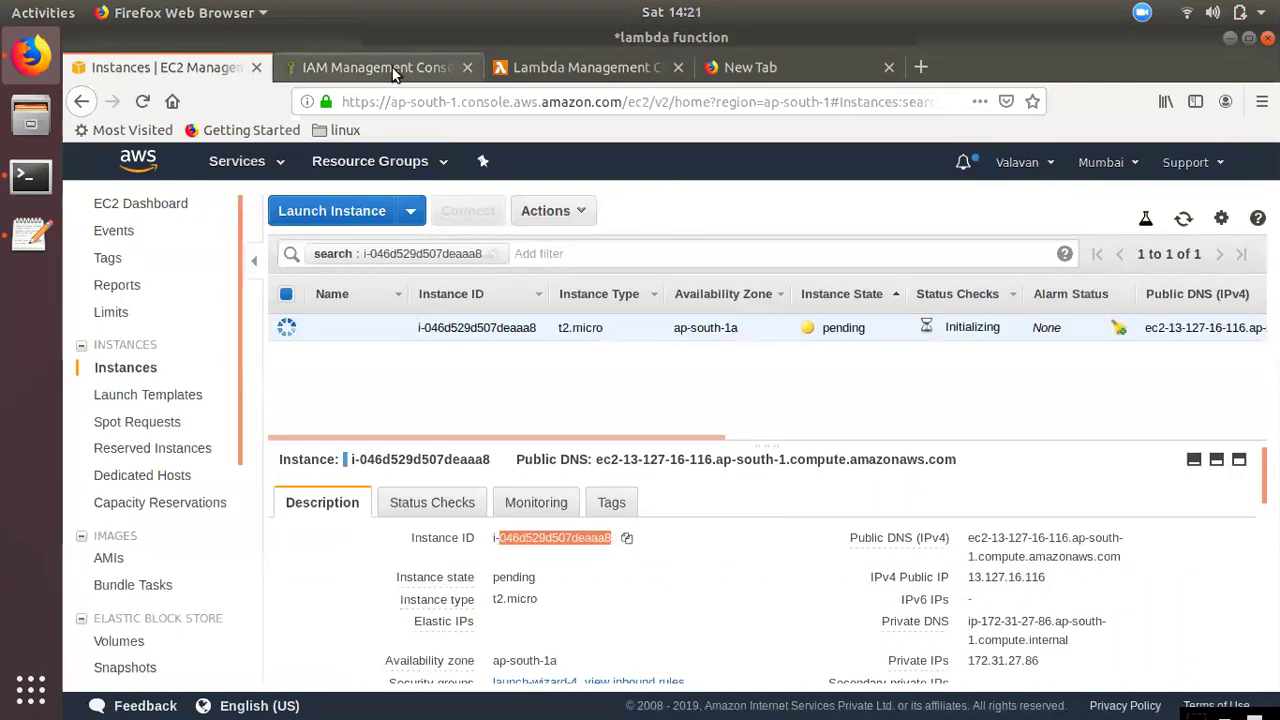
Start a new IAM role for an AWS service, choose Lambda as its service and continue to permissions.
{"action": "left_click", "coordinate": [378, 67]}
{"action": "left_click", "coordinate": [480, 224]}
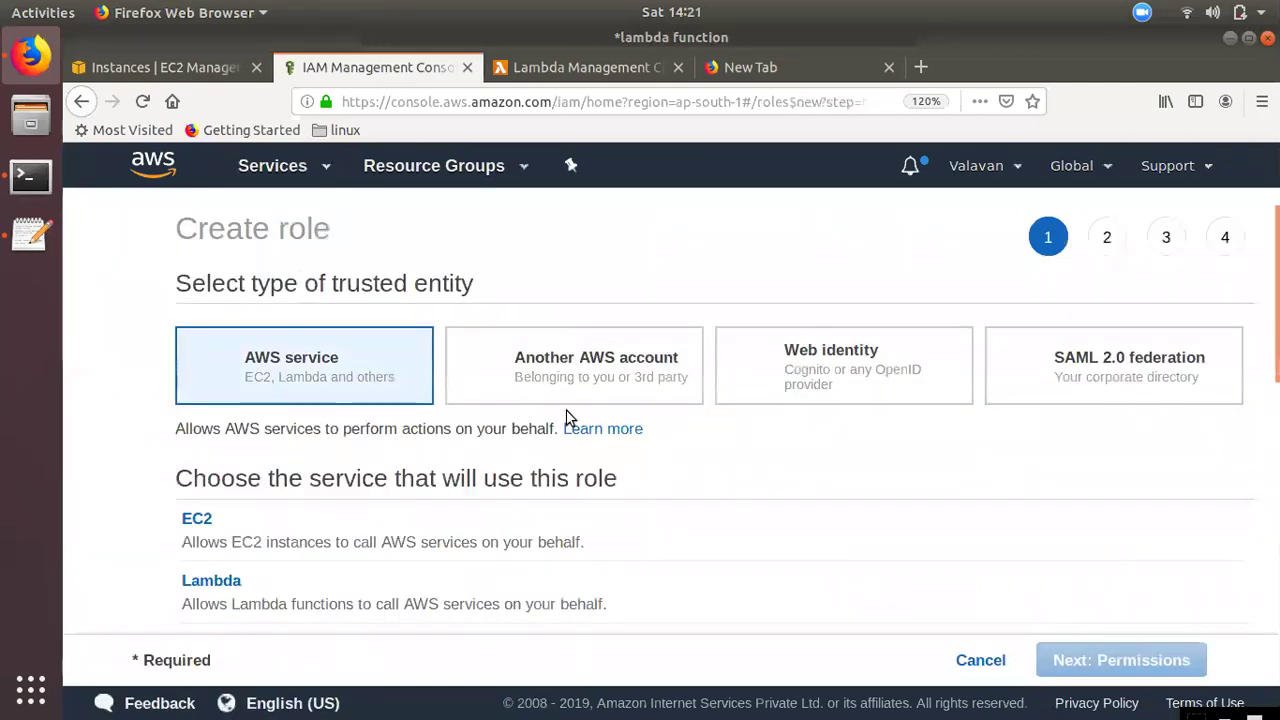
{"action": "left_click", "coordinate": [303, 603]}
{"action": "scroll", "coordinate": [429, 557], "scroll_direction": "down", "scroll_amount": 3}
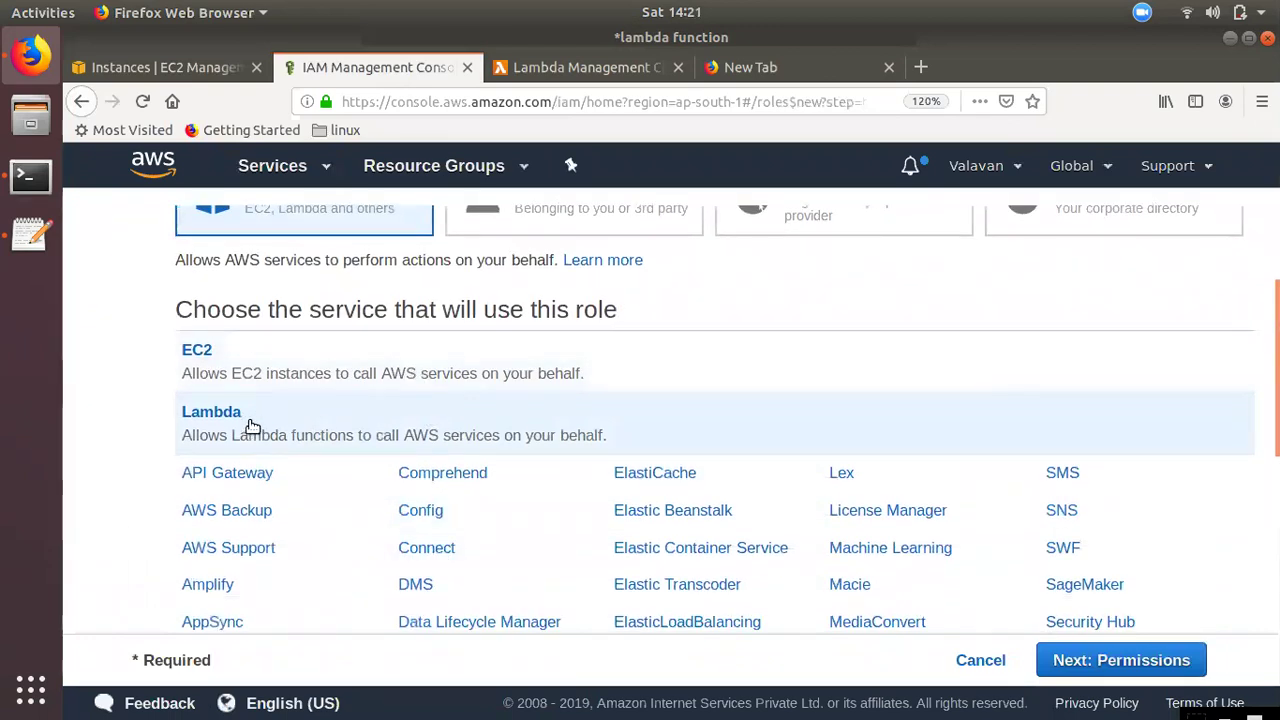
{"action": "scroll", "coordinate": [600, 465], "scroll_direction": "up", "scroll_amount": 3}
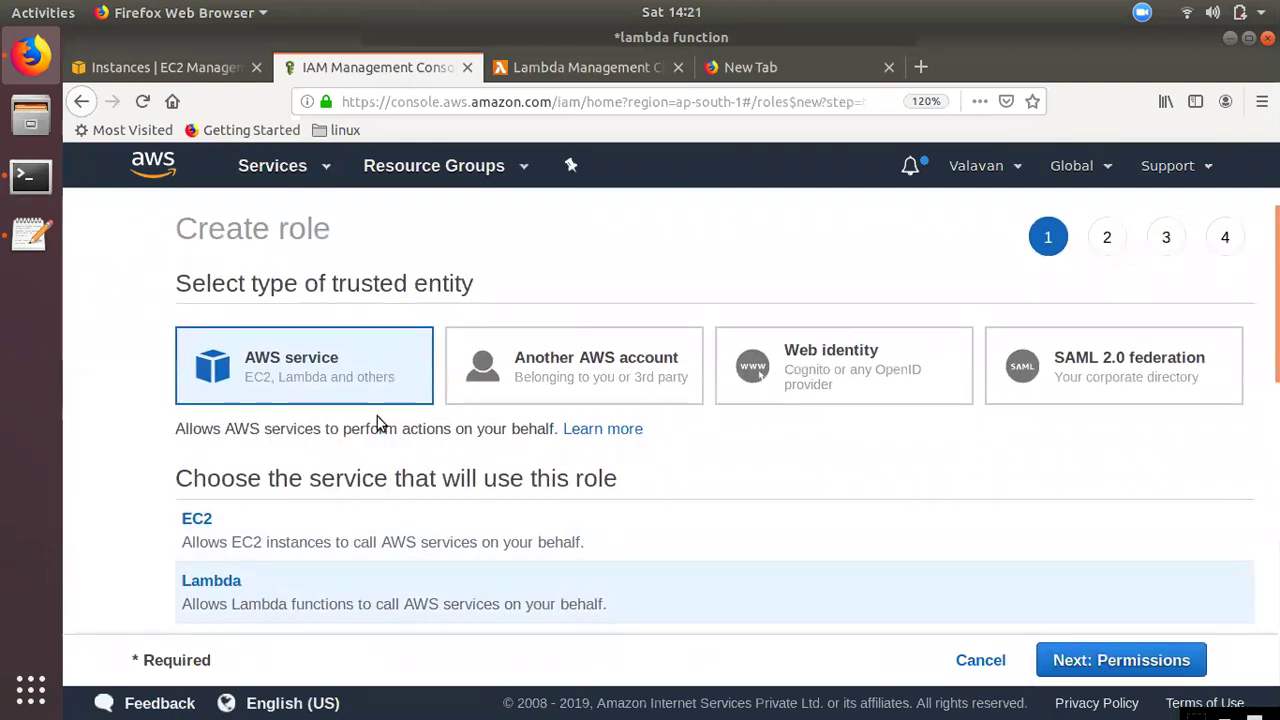
{"action": "scroll", "coordinate": [330, 480], "scroll_direction": "down", "scroll_amount": 3}
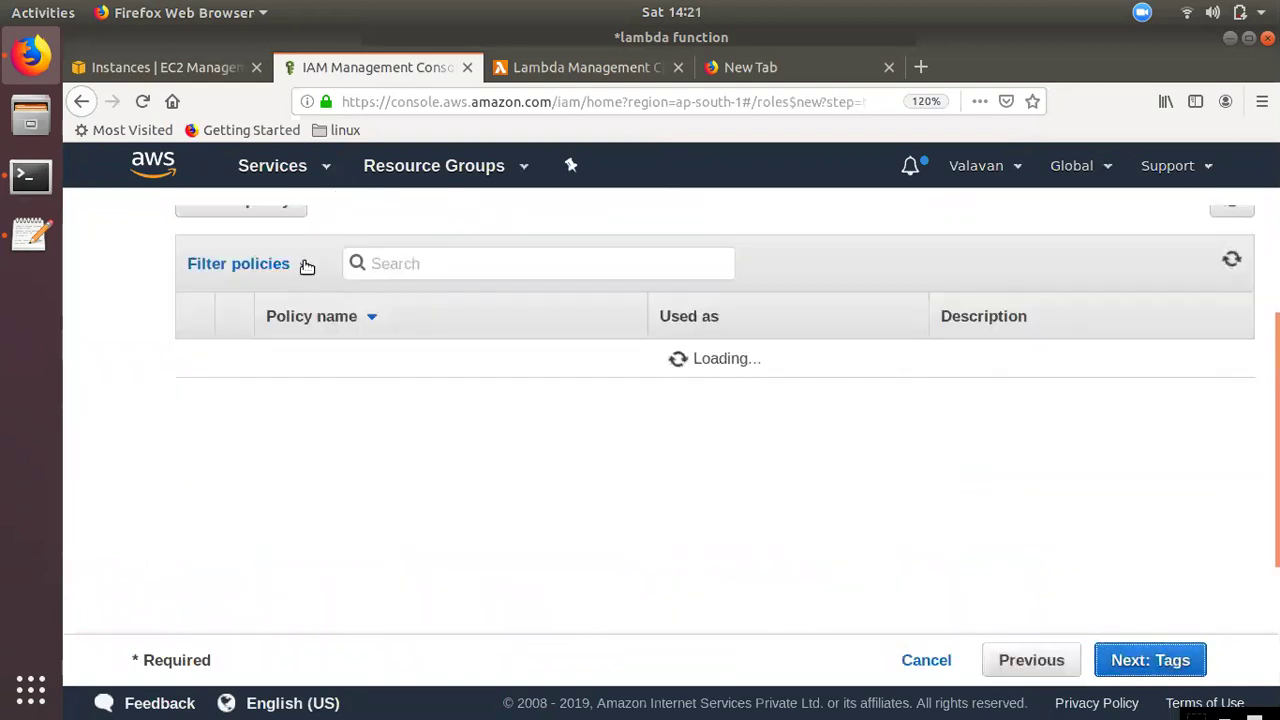
{"action": "scroll", "coordinate": [528, 486], "scroll_direction": "up", "scroll_amount": 3}
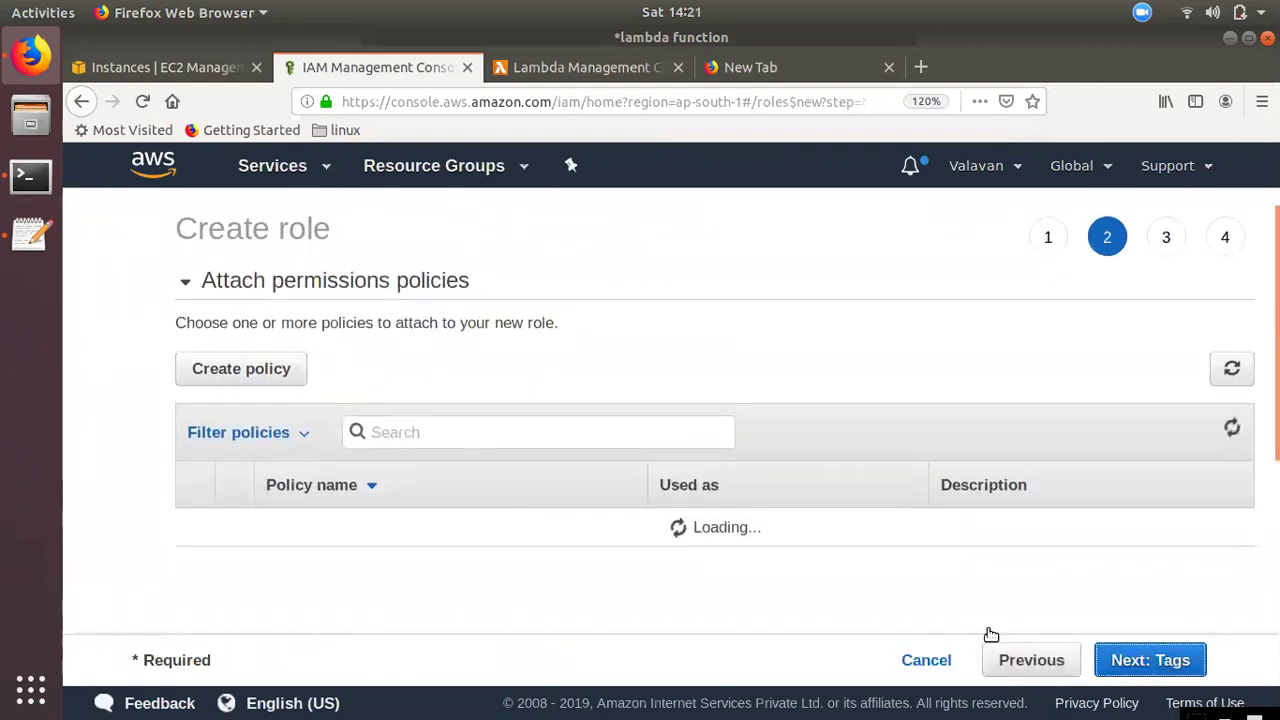
{"action": "scroll", "coordinate": [813, 544], "scroll_direction": "down", "scroll_amount": 4}
{"action": "scroll", "coordinate": [379, 411], "scroll_direction": "up", "scroll_amount": 3}
{"action": "left_click", "coordinate": [248, 372]}
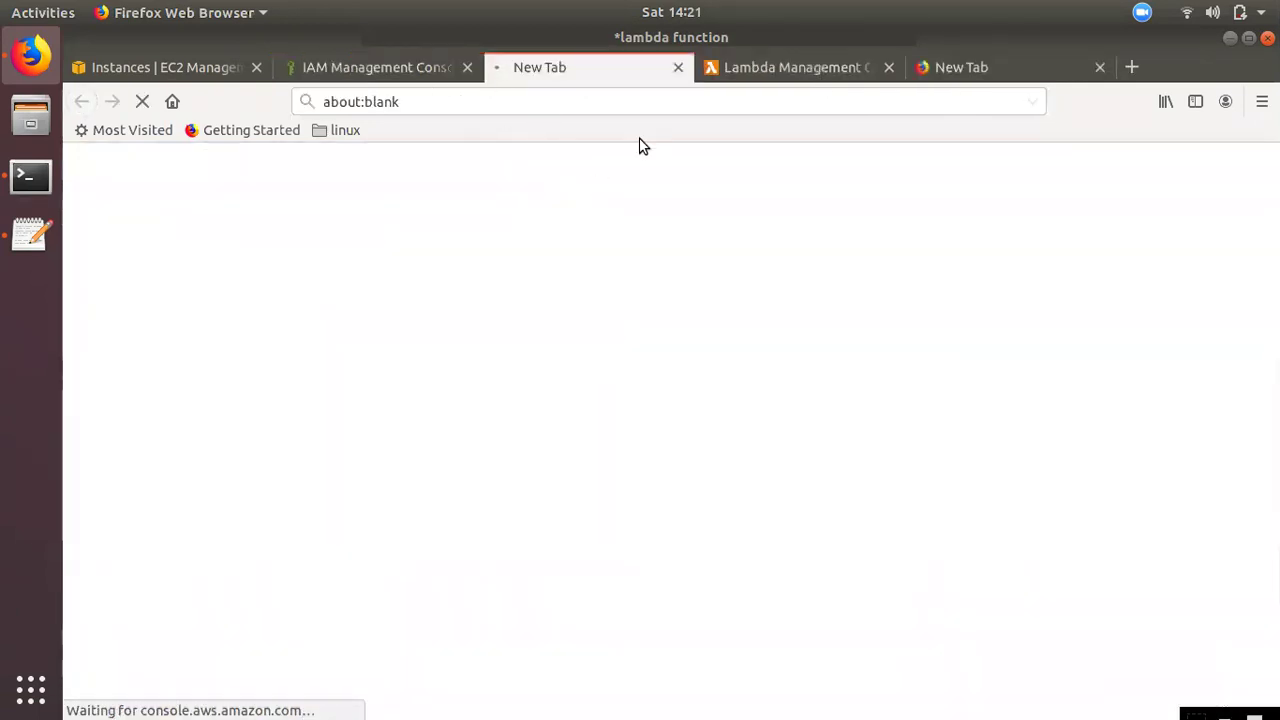
{"action": "left_click", "coordinate": [422, 67]}
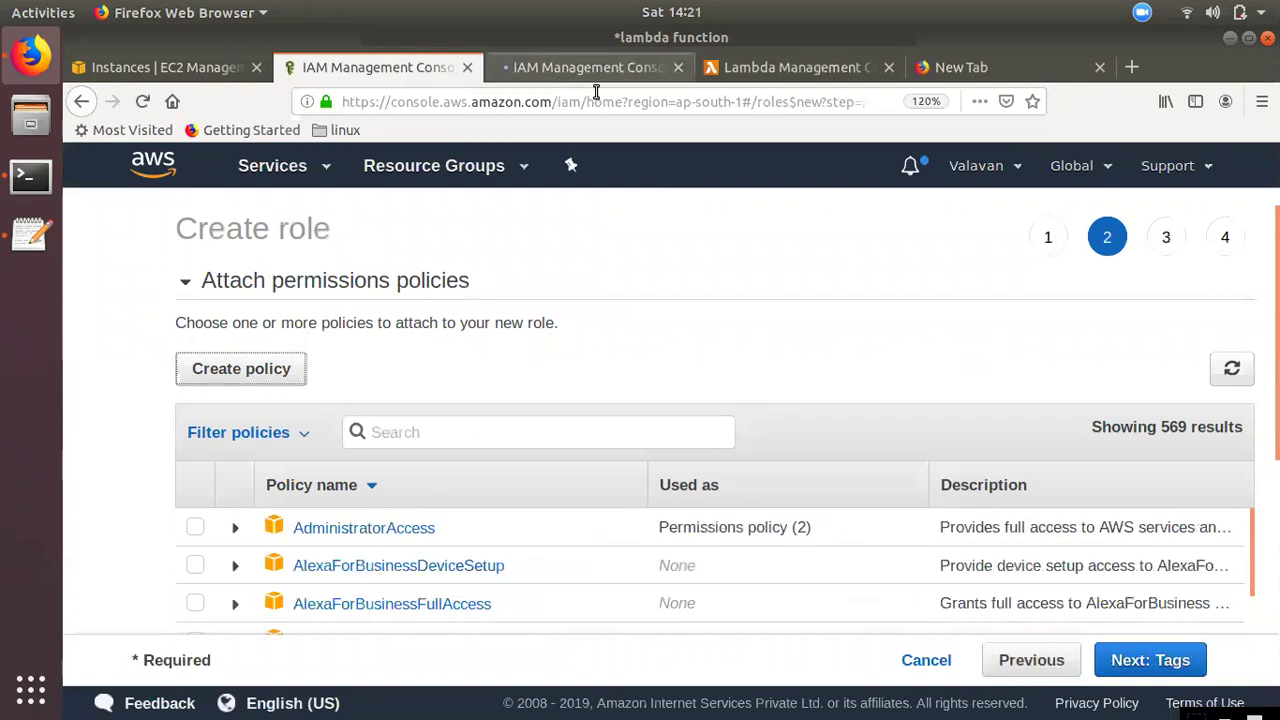
{"action": "left_click", "coordinate": [551, 64]}
{"action": "left_click", "coordinate": [420, 67]}
Skip the permissions policies and tags, name the role lambda-ec2-access and create it.
{"action": "left_click", "coordinate": [1168, 652]}
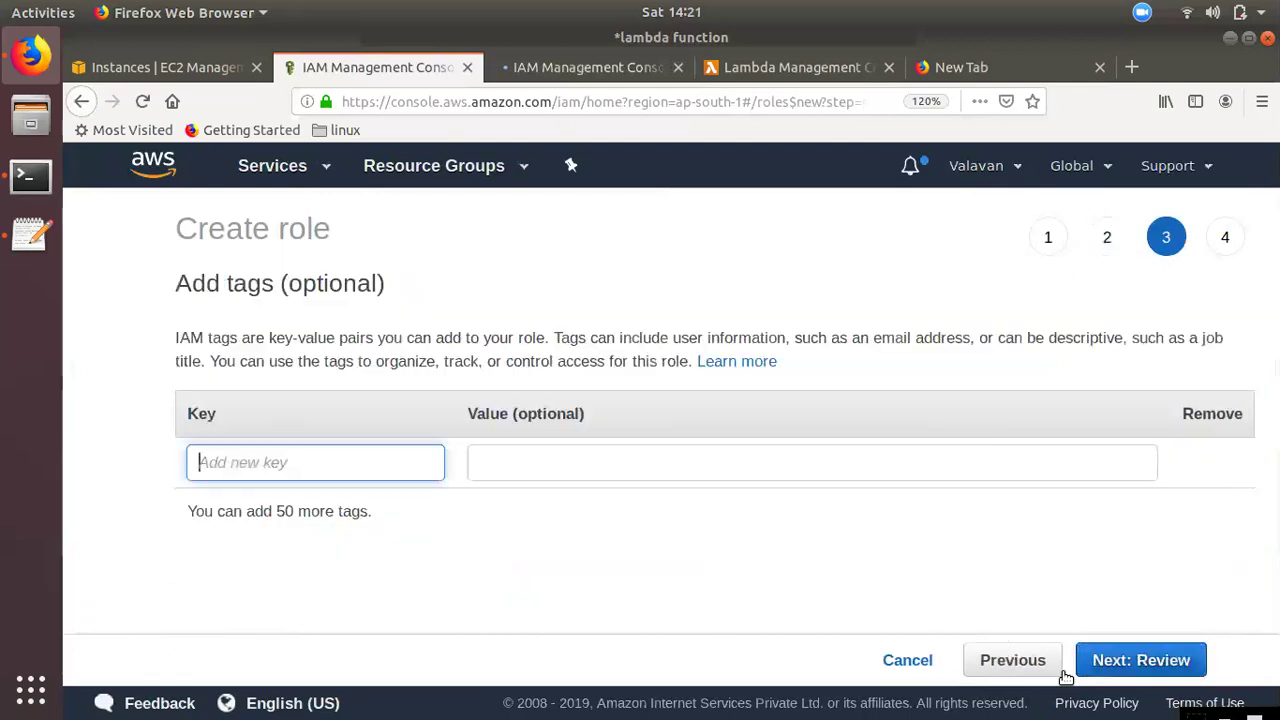
{"action": "left_click", "coordinate": [1172, 662]}
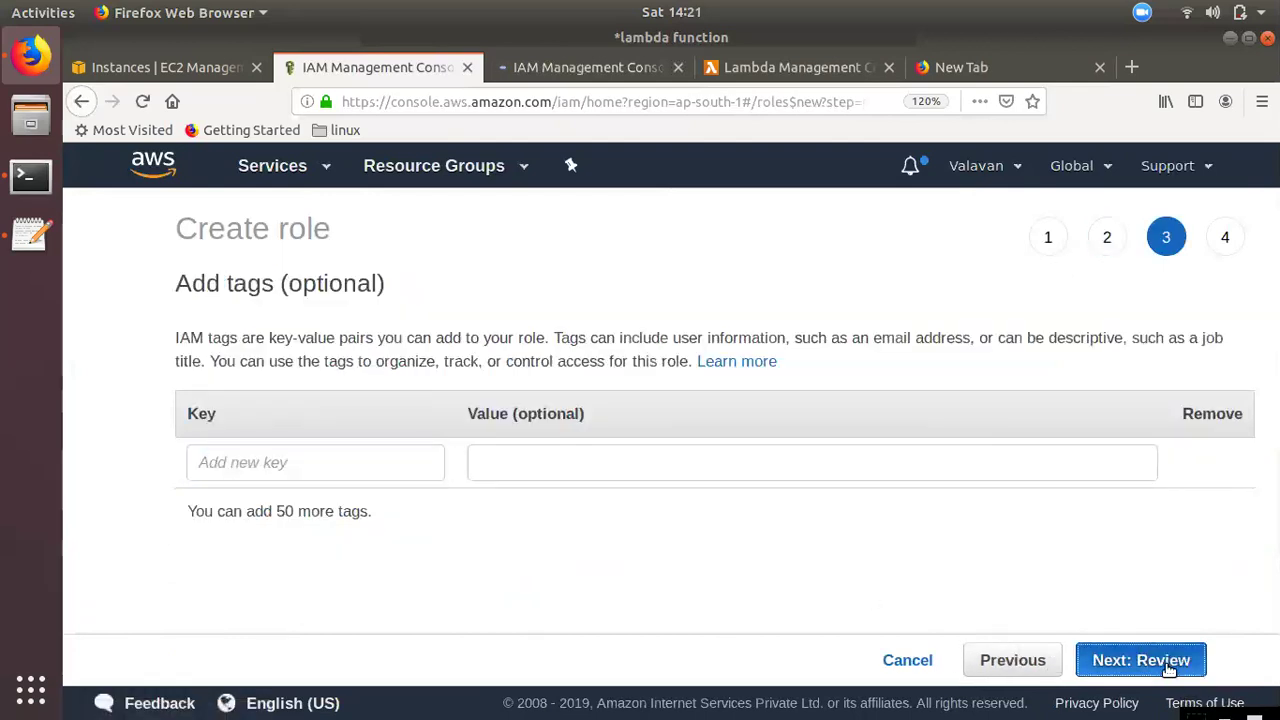
{"action": "left_click", "coordinate": [639, 351]}
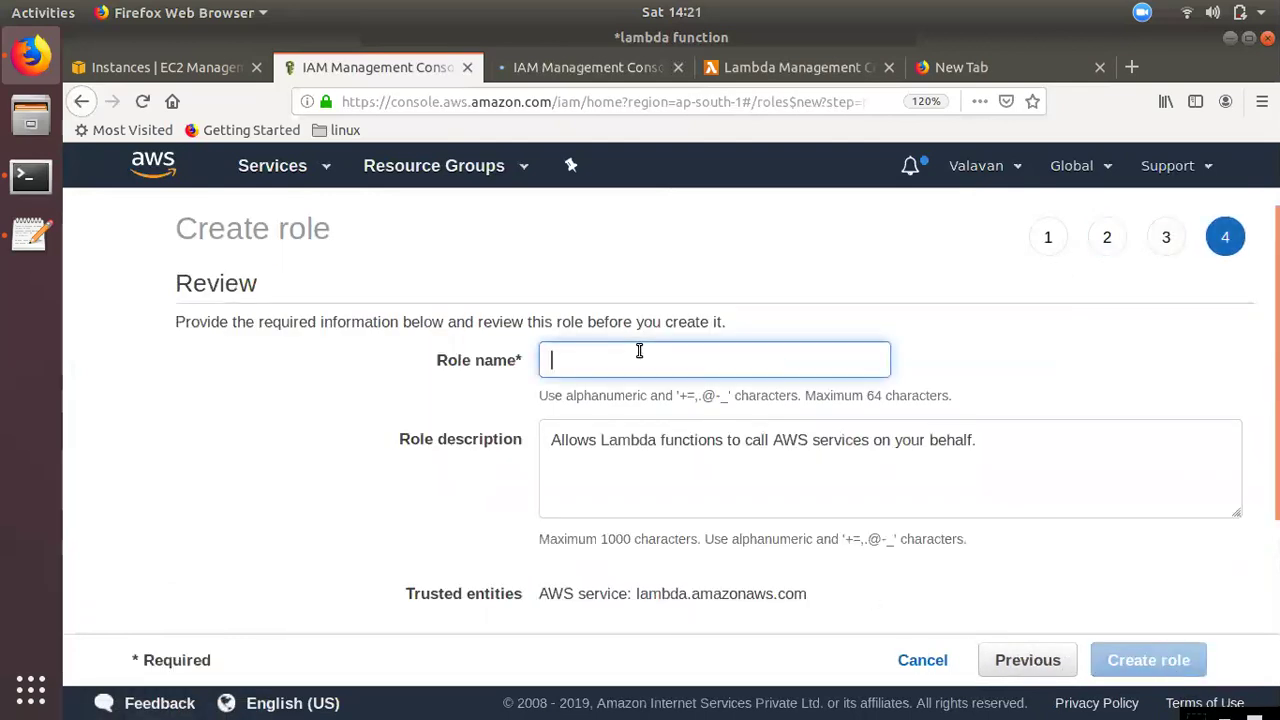
{"action": "type", "text": "lambda-ec2"}
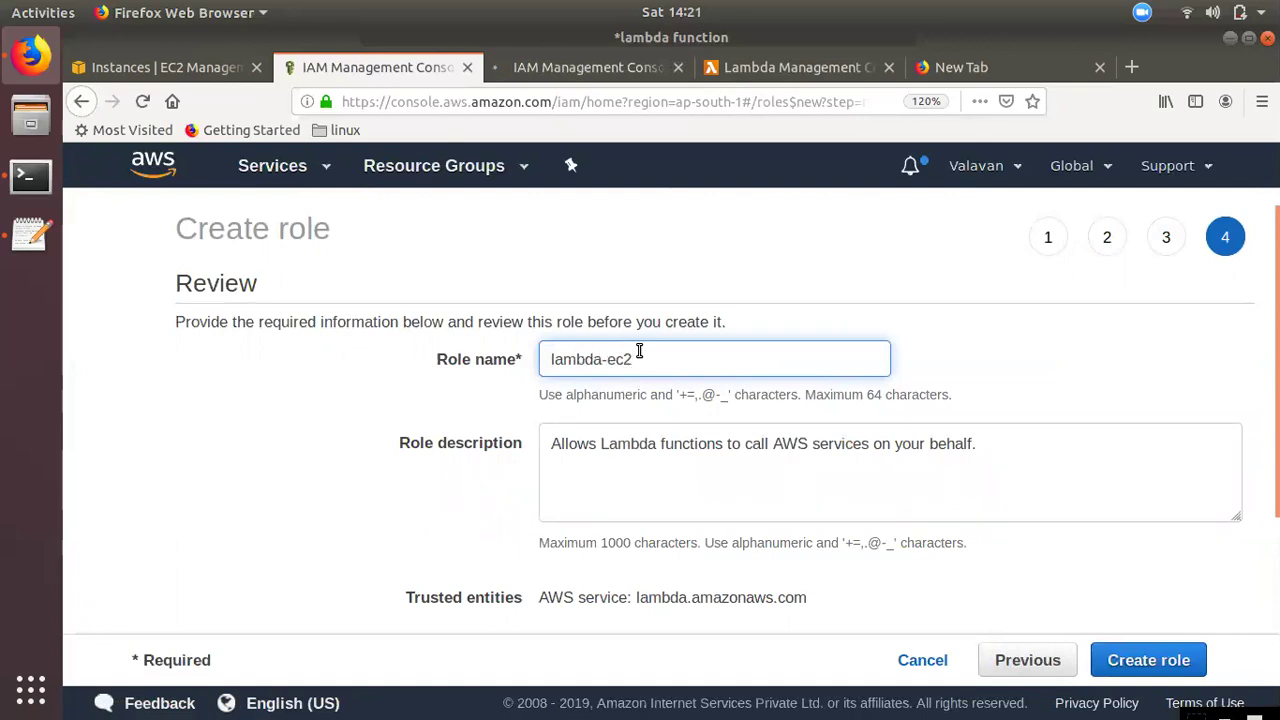
{"action": "type", "text": "-access"}
{"action": "left_click", "coordinate": [1176, 658]}
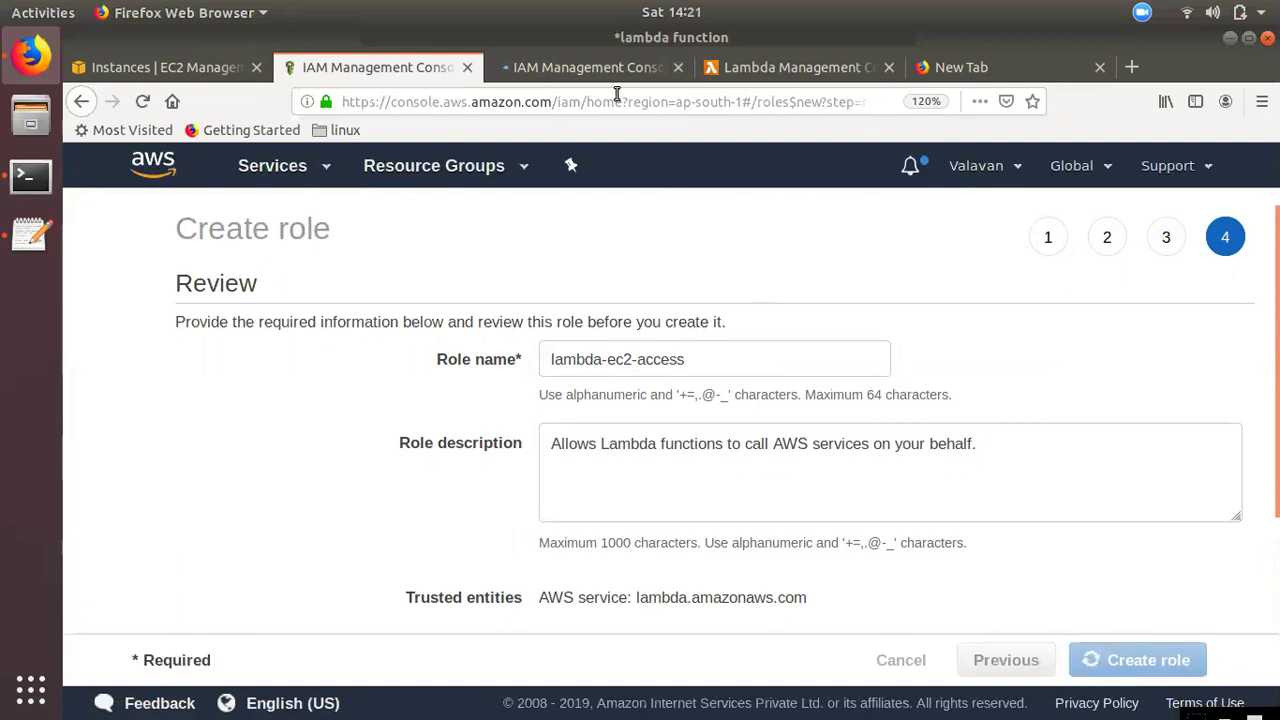
Close the unused policy creation page and stay on the IAM role page.
{"action": "left_click", "coordinate": [585, 66]}
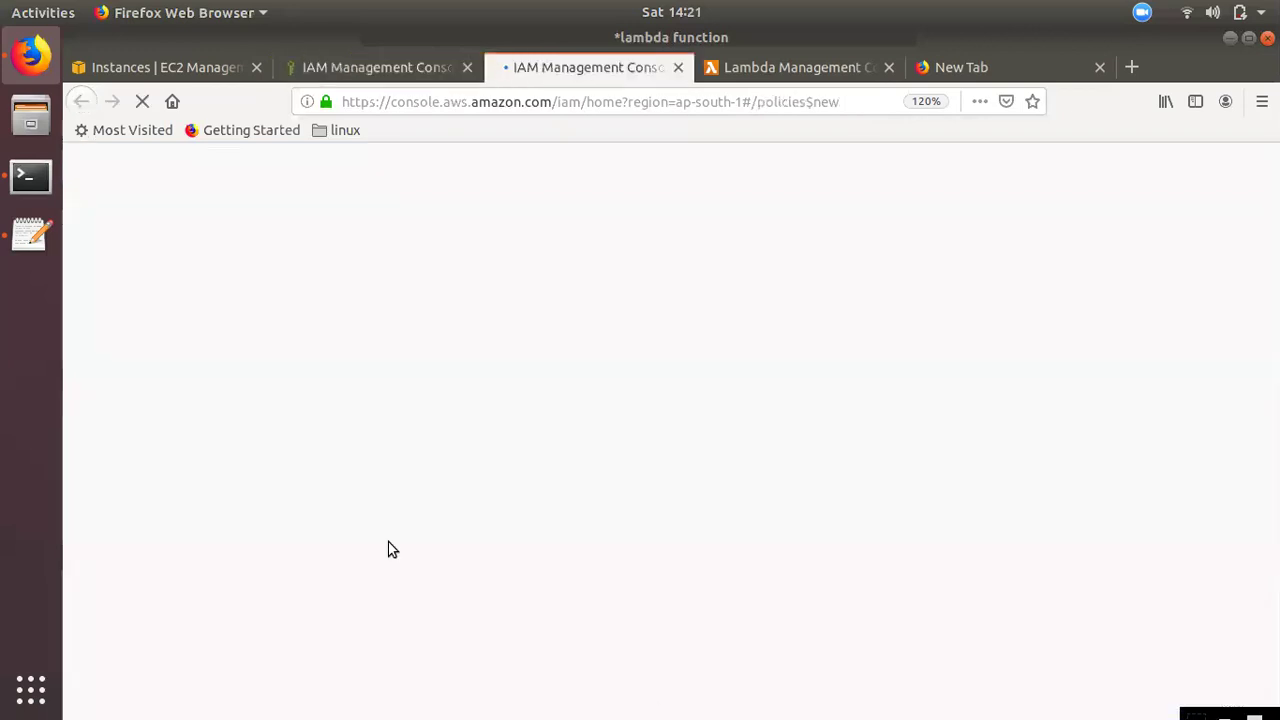
{"action": "left_click", "coordinate": [389, 66]}
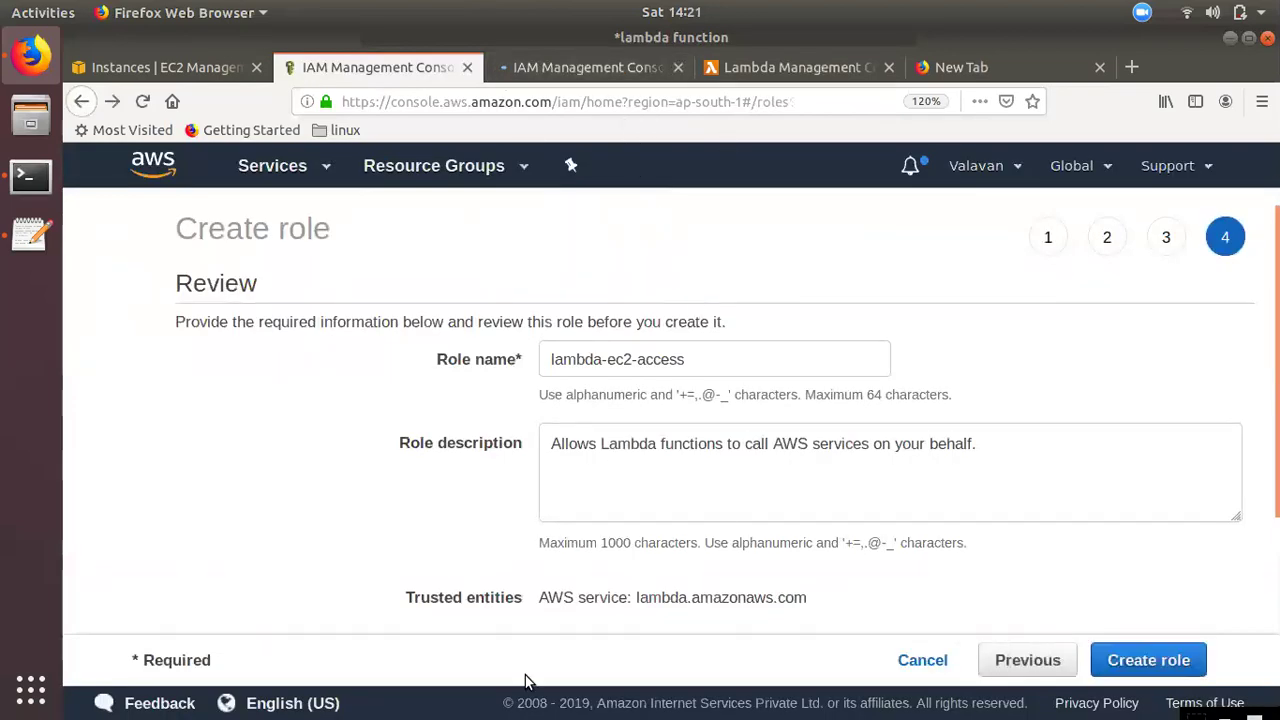
{"action": "left_click", "coordinate": [678, 67]}
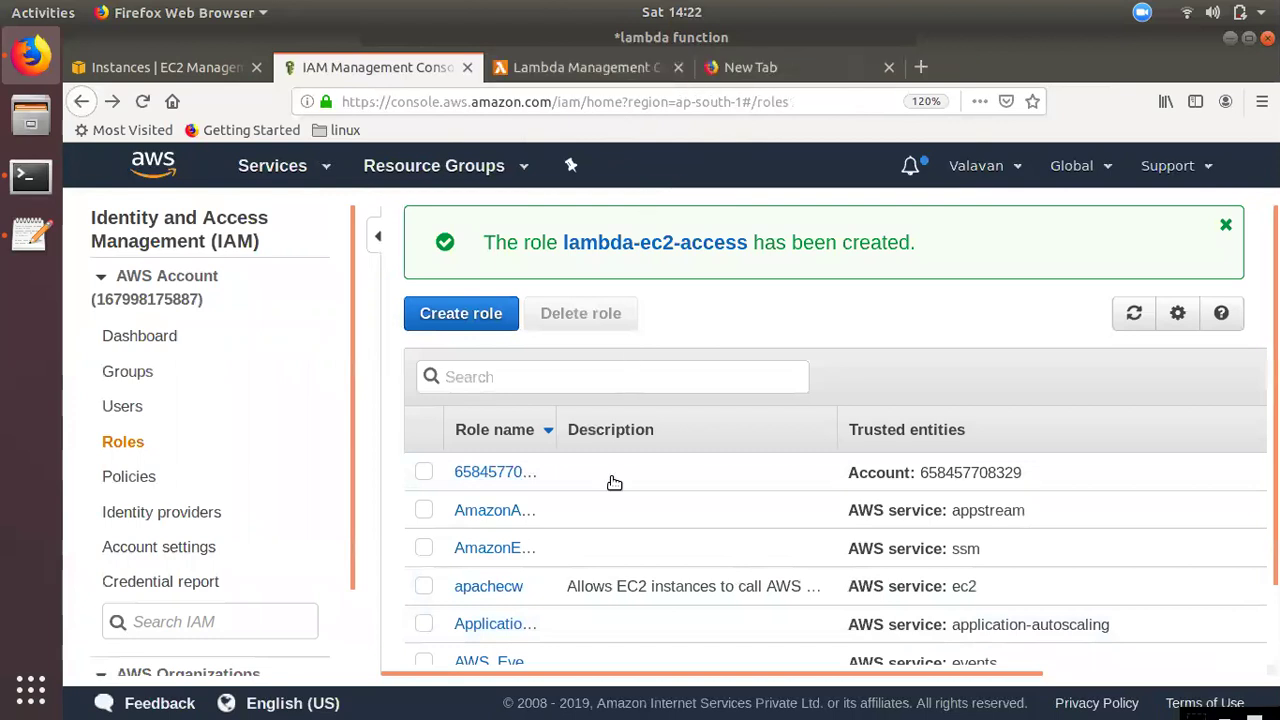
Open the lambda-ec2-access role and start adding an inline policy to it.
{"action": "scroll", "coordinate": [540, 580], "scroll_direction": "down", "scroll_amount": 10}
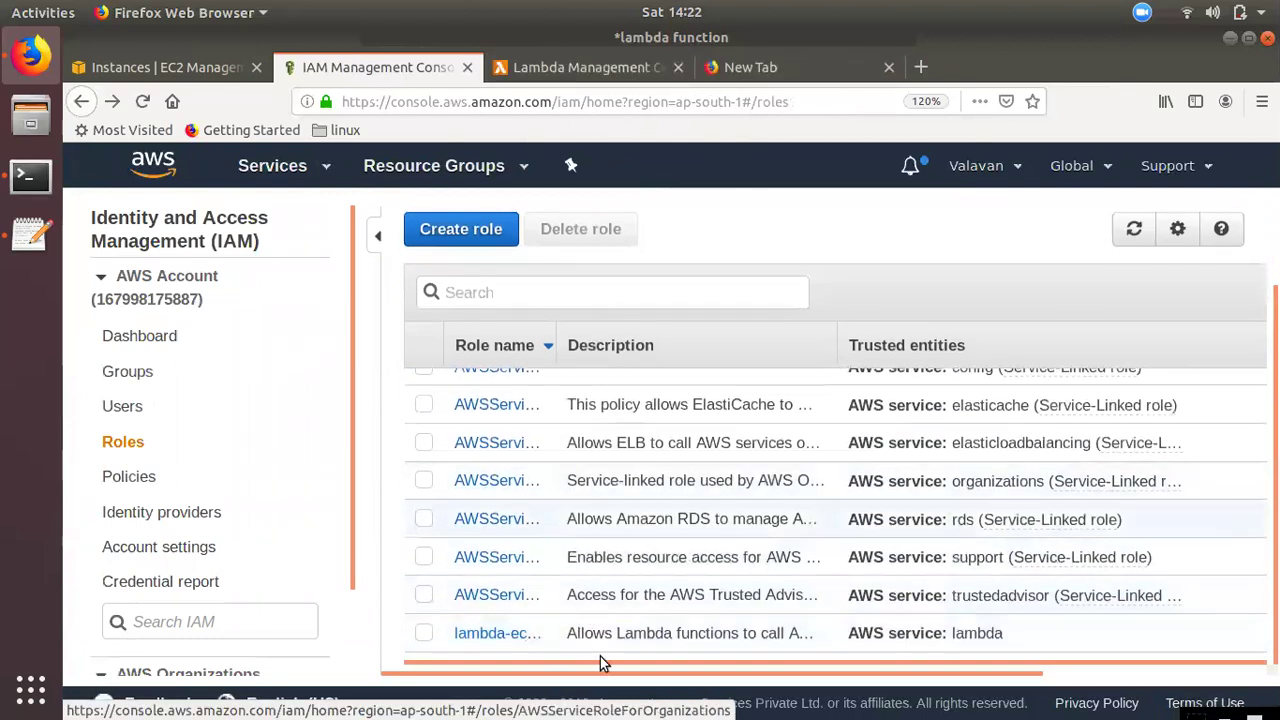
{"action": "left_click", "coordinate": [497, 633]}
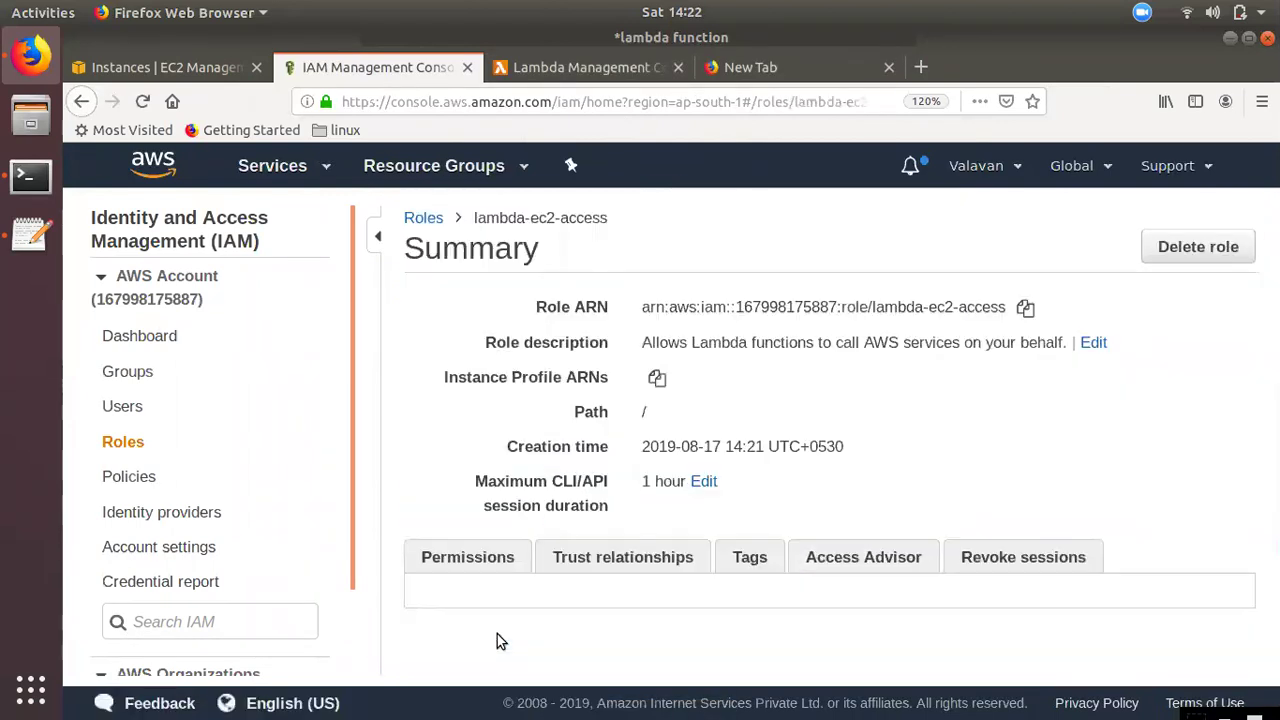
{"action": "scroll", "coordinate": [521, 657], "scroll_direction": "down", "scroll_amount": 4}
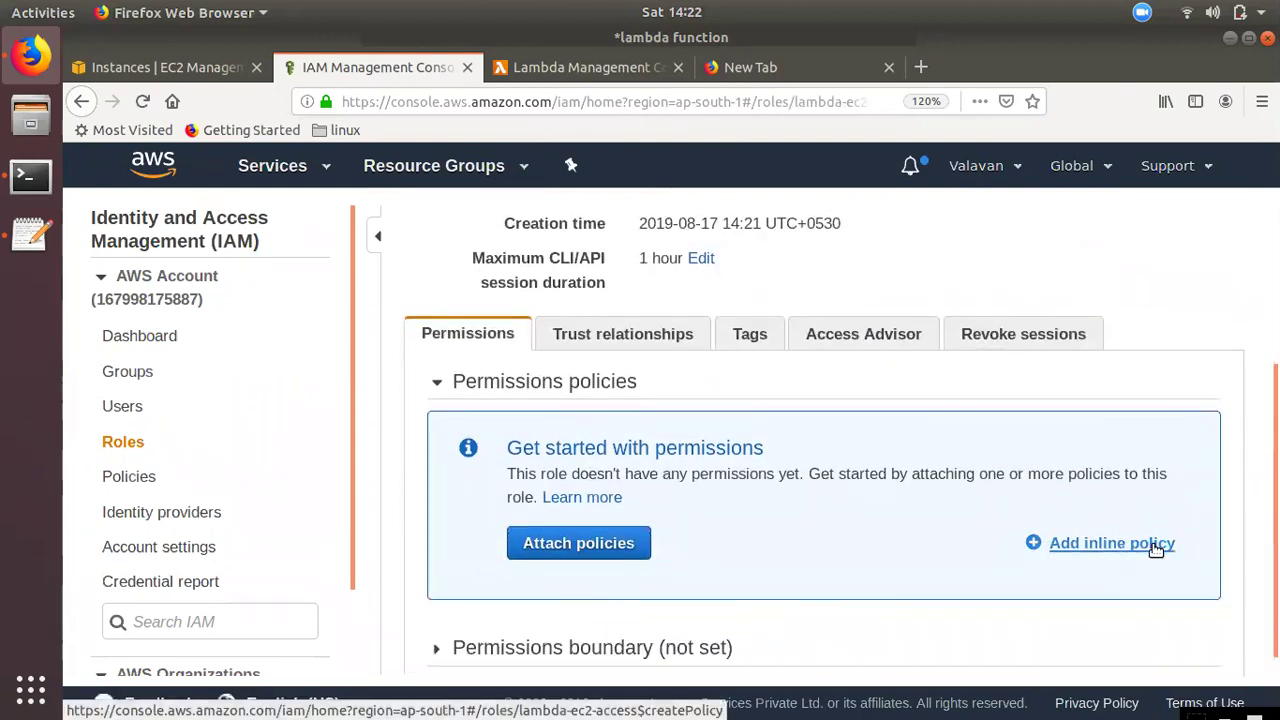
{"action": "left_click", "coordinate": [1155, 545]}
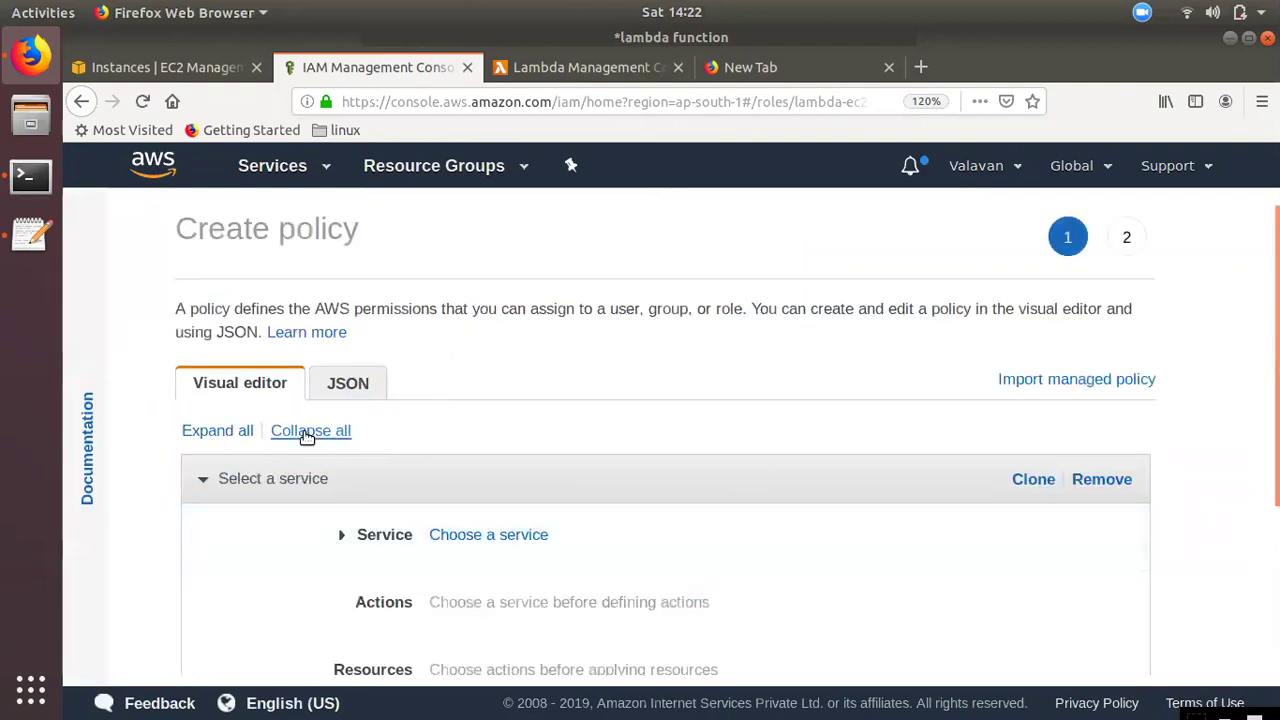
Search the policy's services for ec2 and choose EC2 as the service.
{"action": "scroll", "coordinate": [510, 480], "scroll_direction": "down", "scroll_amount": 4}
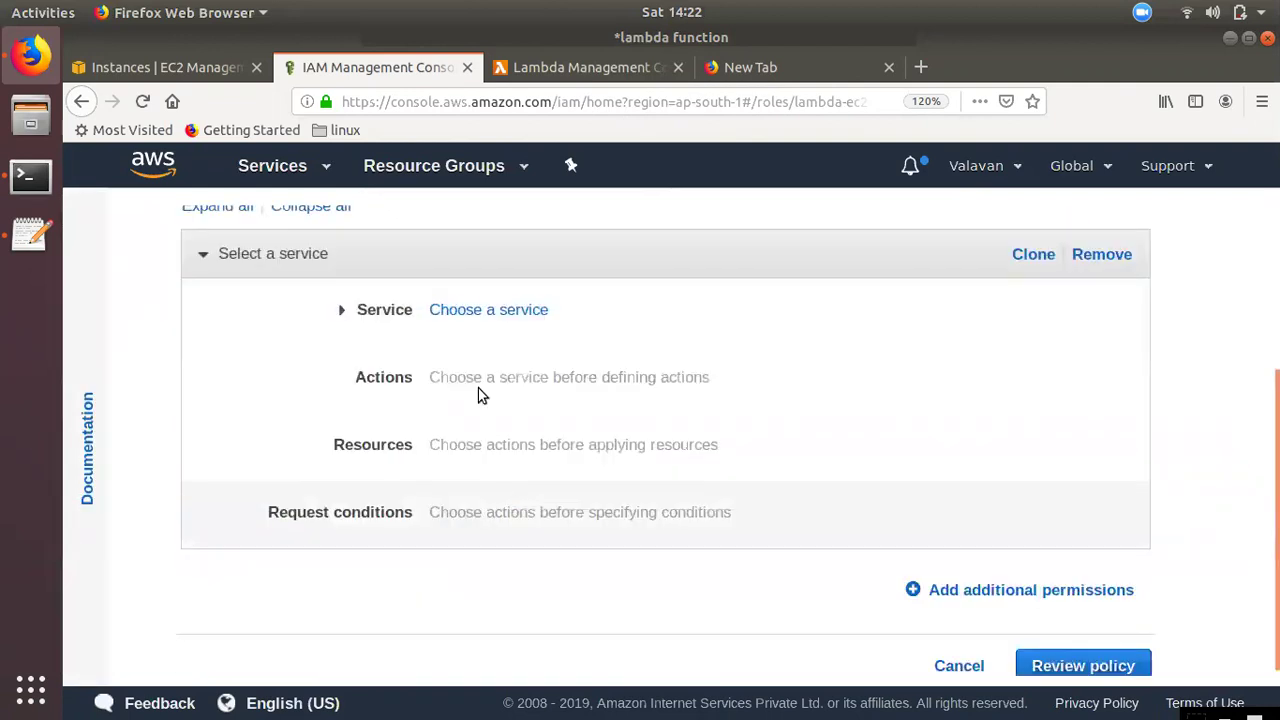
{"action": "left_click", "coordinate": [489, 312]}
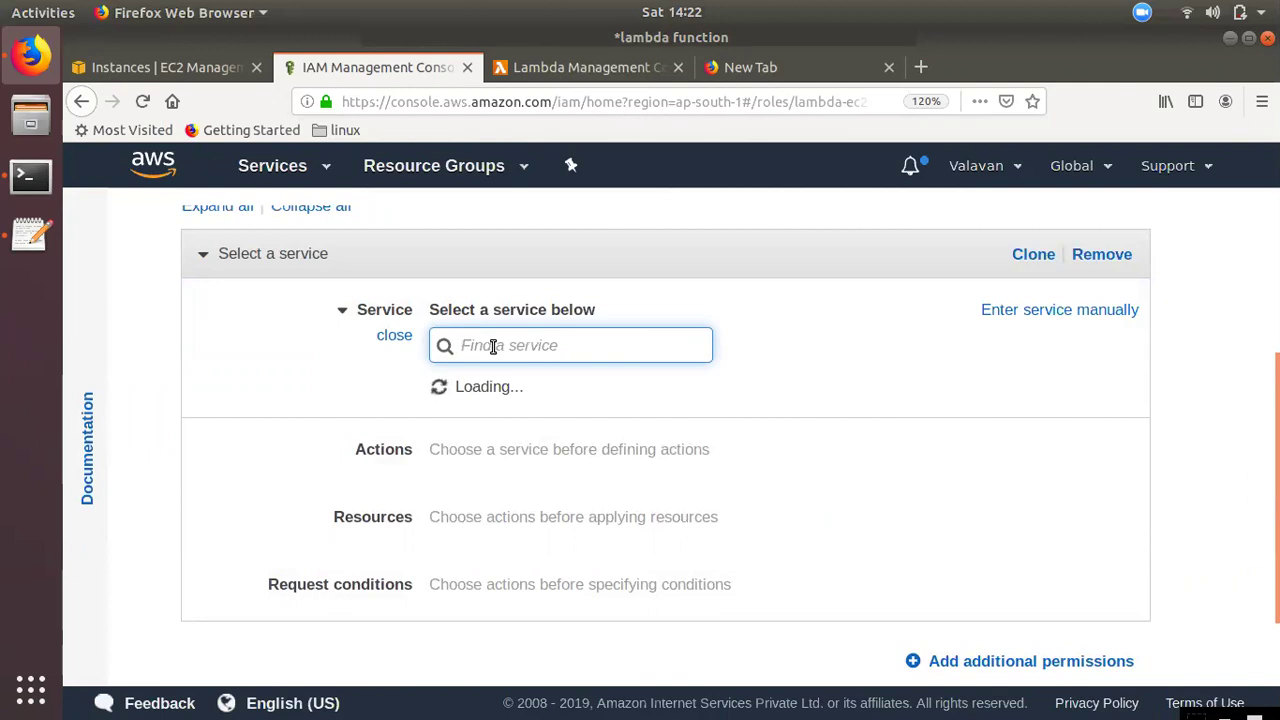
{"action": "type", "text": "ec2"}
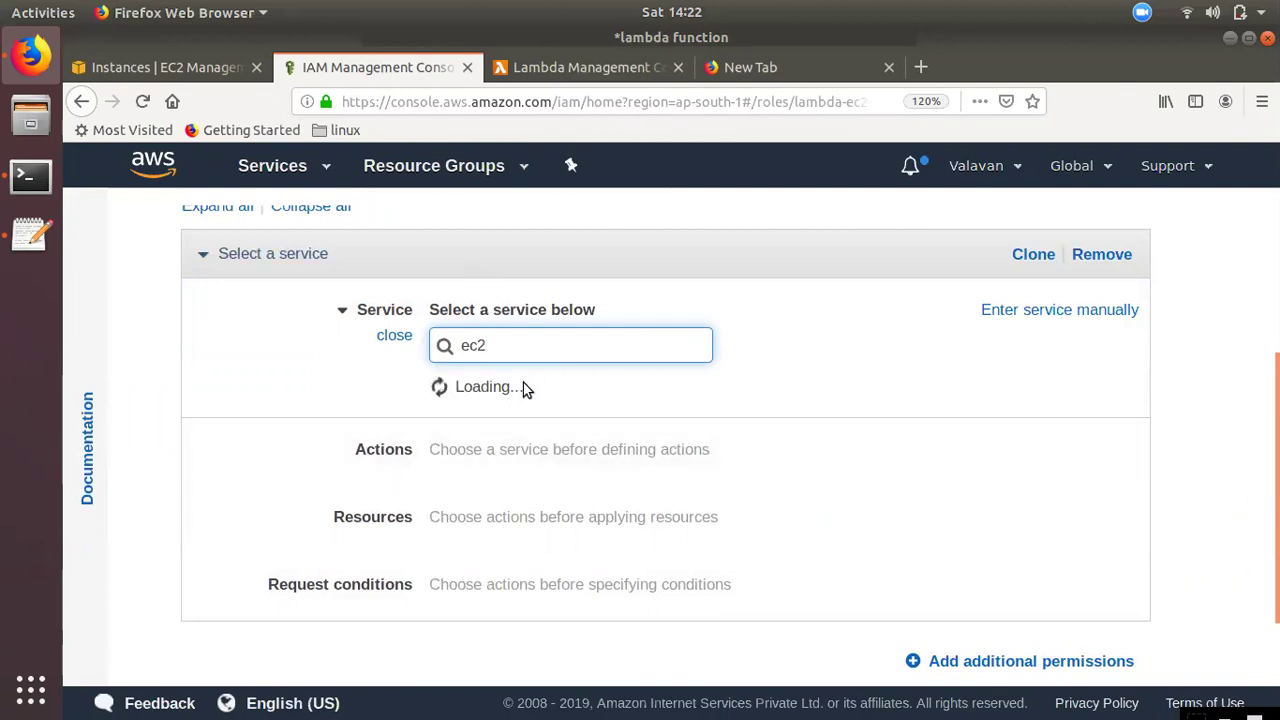
{"action": "left_click", "coordinate": [455, 398]}
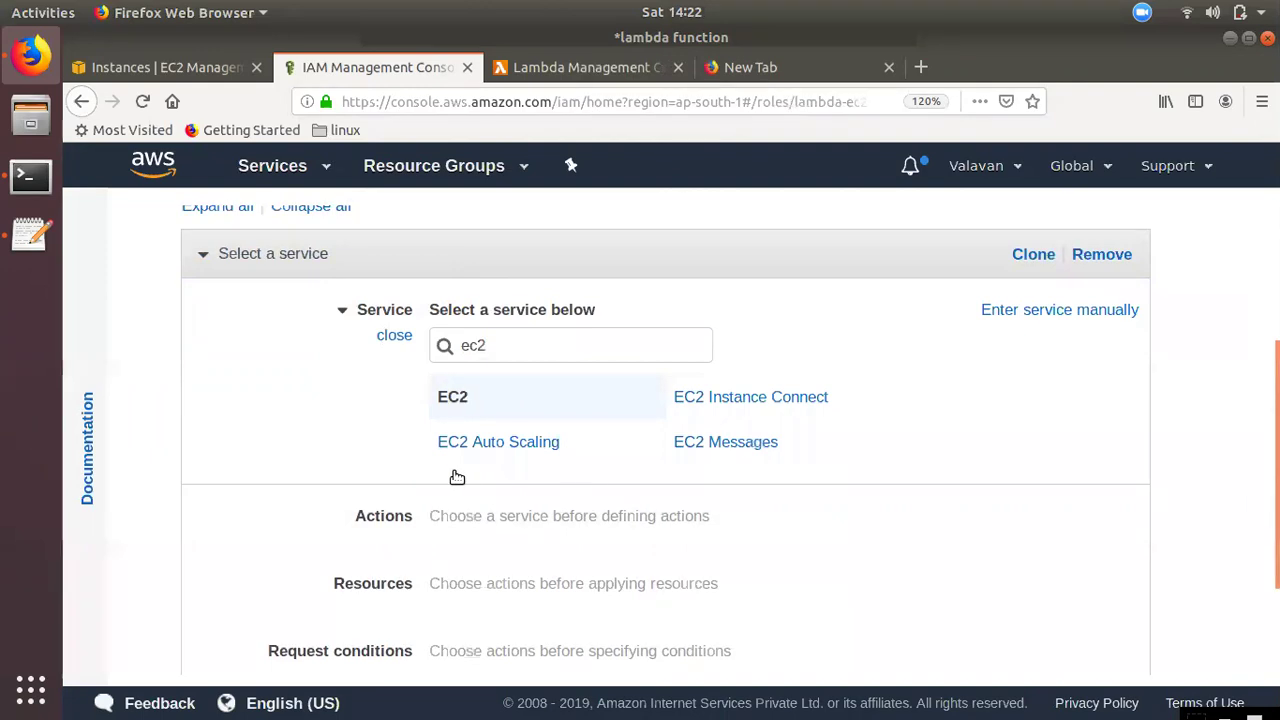
{"action": "left_click", "coordinate": [465, 401]}
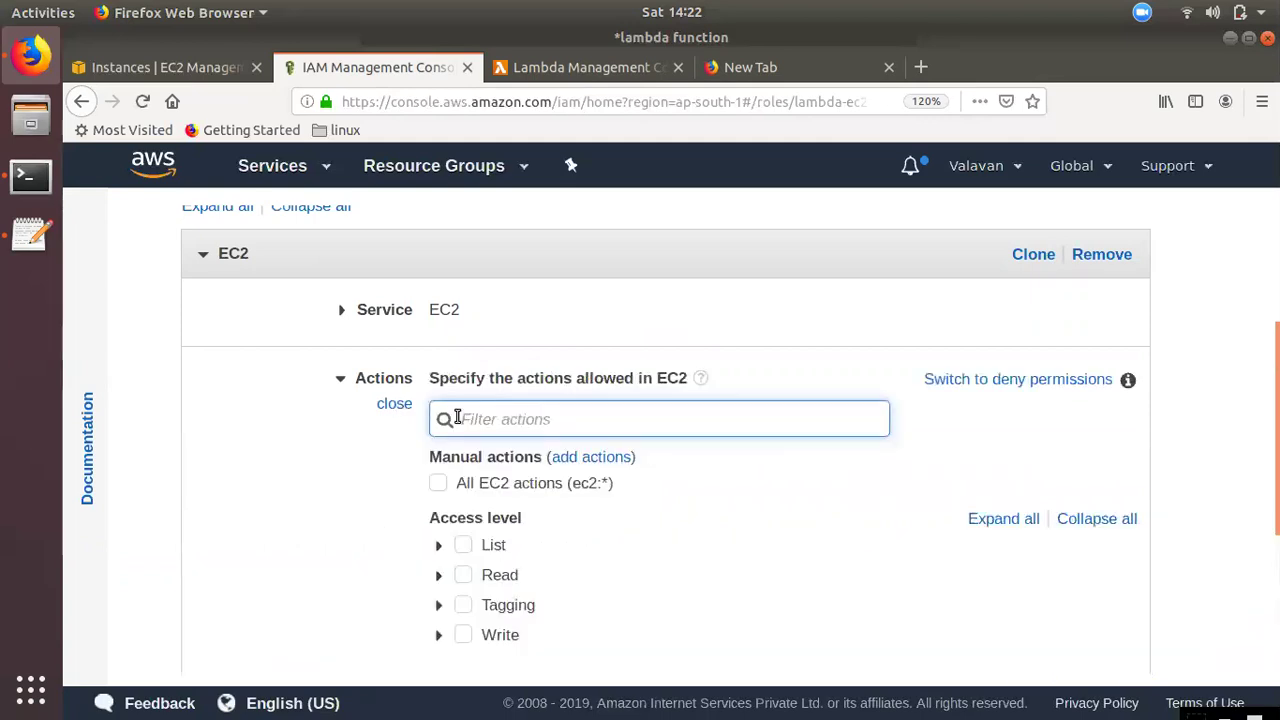
Filter the EC2 actions by start and allow StartInstances in the policy.
{"action": "type", "text": "start"}
{"action": "key", "text": "ctrl+a"}
{"action": "type", "text": "start"}
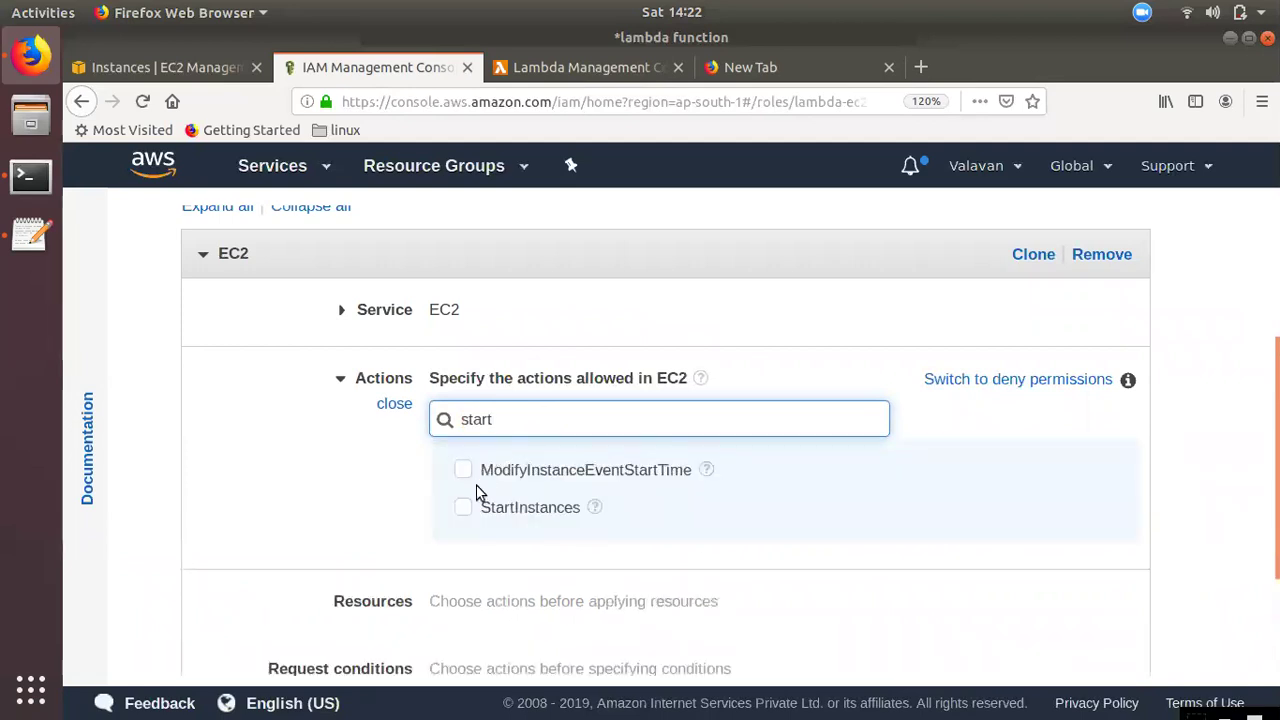
{"action": "left_click", "coordinate": [464, 511]}
Filter the EC2 actions by stop and allow StopInstances in the policy.
{"action": "key", "text": "ctrl+a"}
{"action": "type", "text": "sta"}
{"action": "key", "text": "BackSpace"}
{"action": "type", "text": "op"}
{"action": "left_click", "coordinate": [465, 472]}
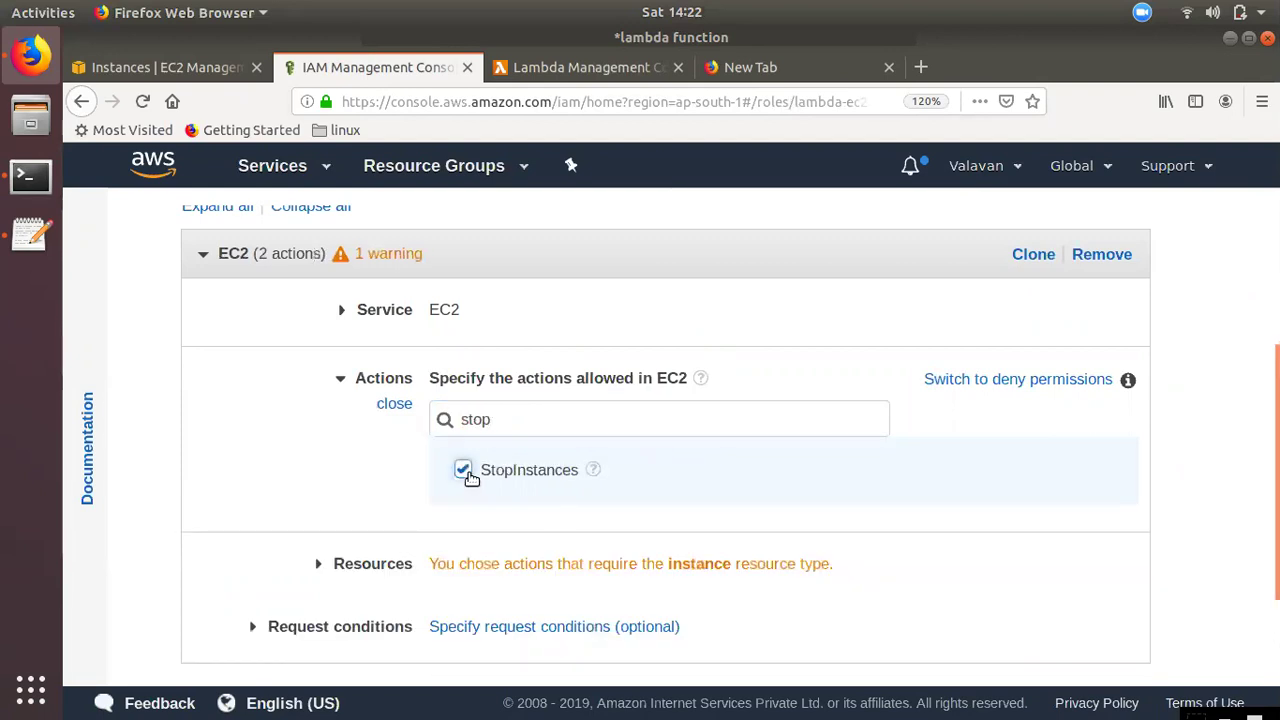
Start adding an ARN for the policy's instance resource and set its region to ap-south-1.
{"action": "scroll", "coordinate": [571, 611], "scroll_direction": "down", "scroll_amount": 3}
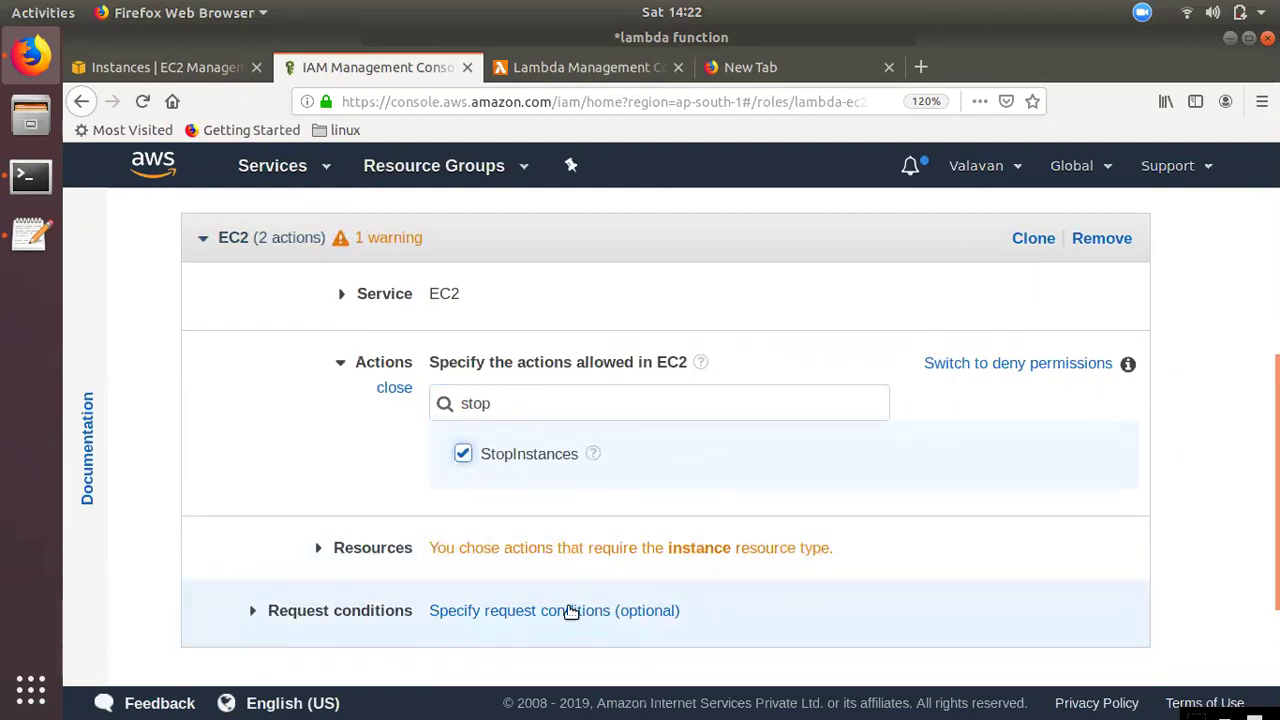
{"action": "left_click", "coordinate": [514, 452]}
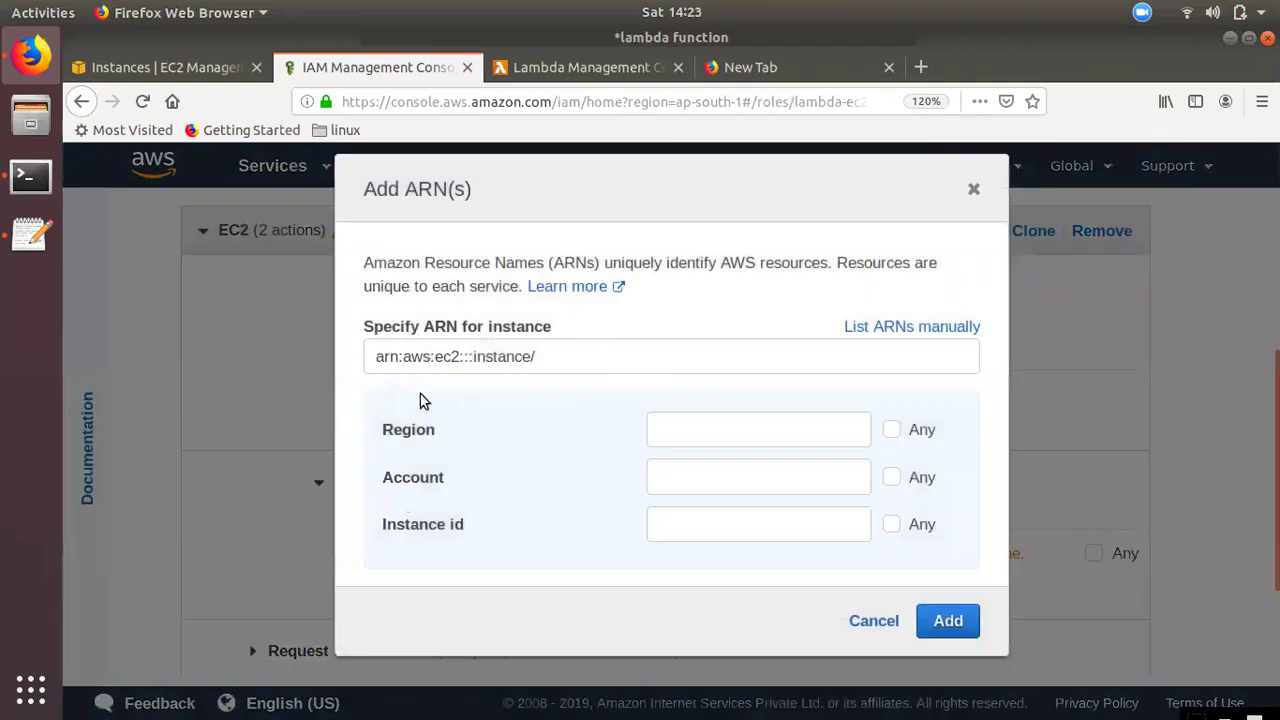
{"action": "left_click", "coordinate": [678, 440]}
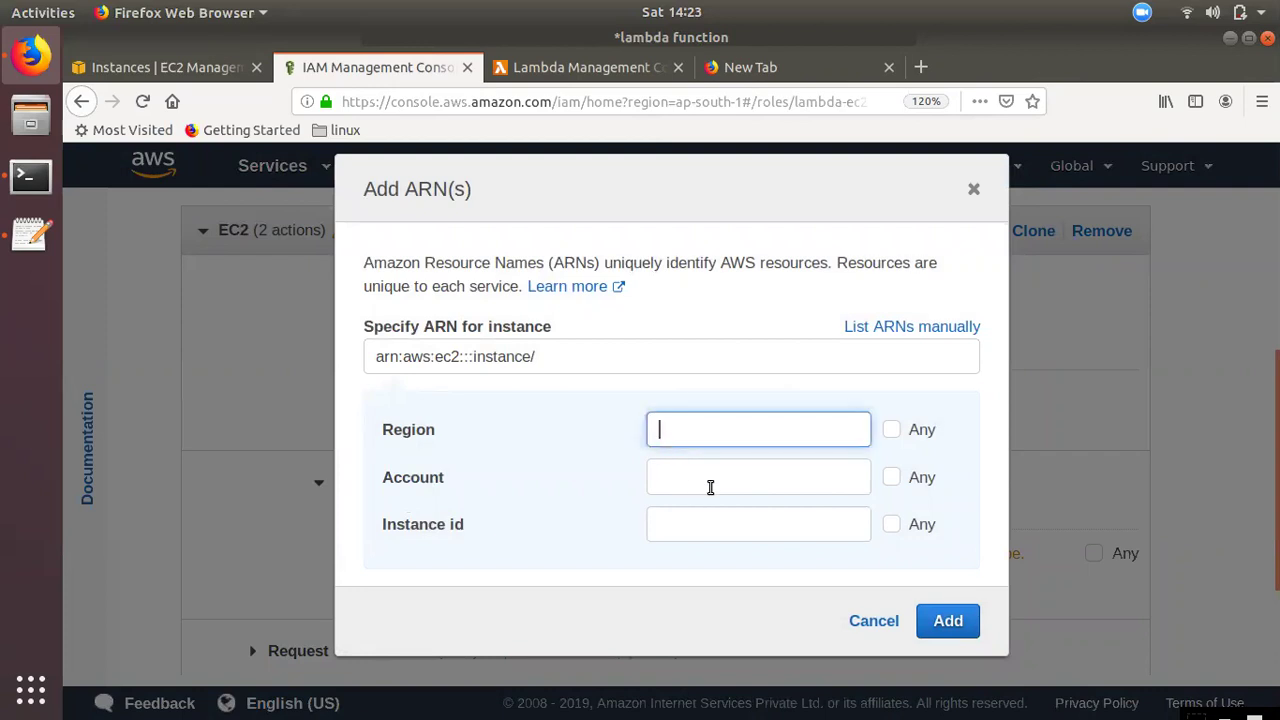
{"action": "type", "text": "ap-south-1"}
{"action": "left_click", "coordinate": [740, 478]}
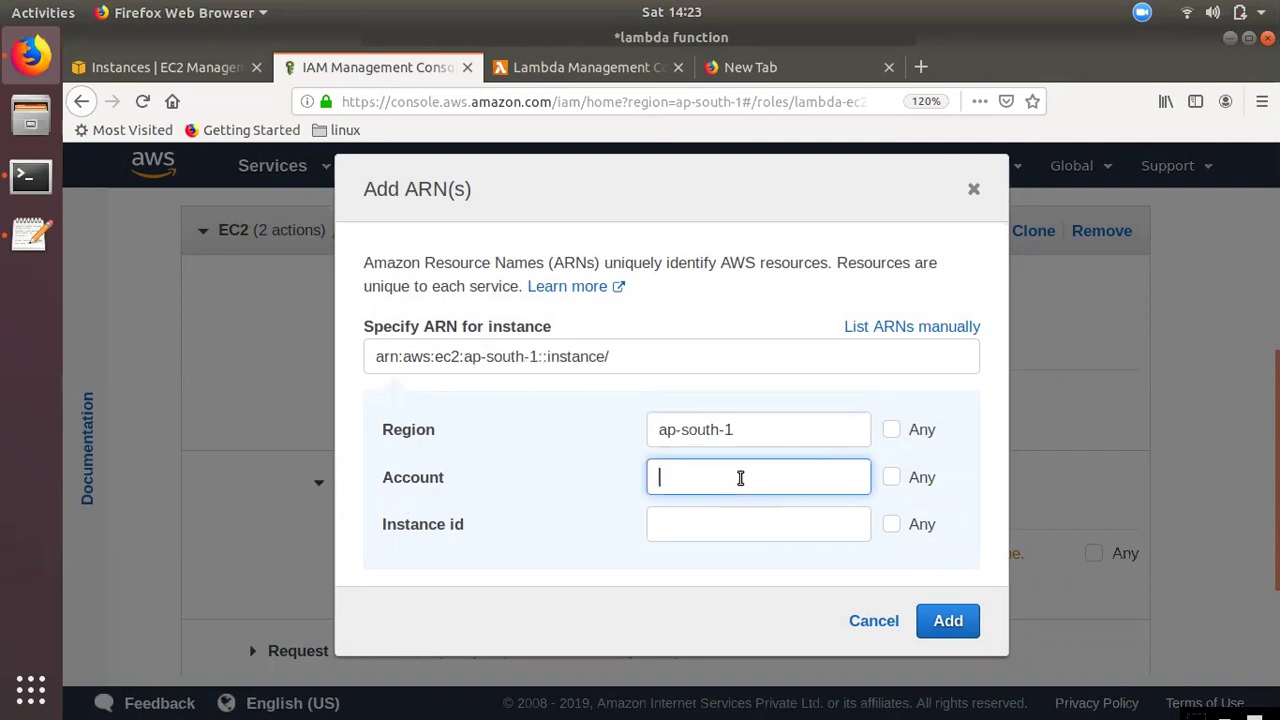
{"action": "key", "text": "ctrl+v"}
{"action": "left_click", "coordinate": [700, 520]}
{"action": "left_click", "coordinate": [713, 478]}
{"action": "key", "text": "ctrl+a"}
{"action": "key", "text": "BackSpace"}
Copy the owner account number from the EC2 instance's description into the ARN's Account field.
{"action": "left_click", "coordinate": [176, 66]}
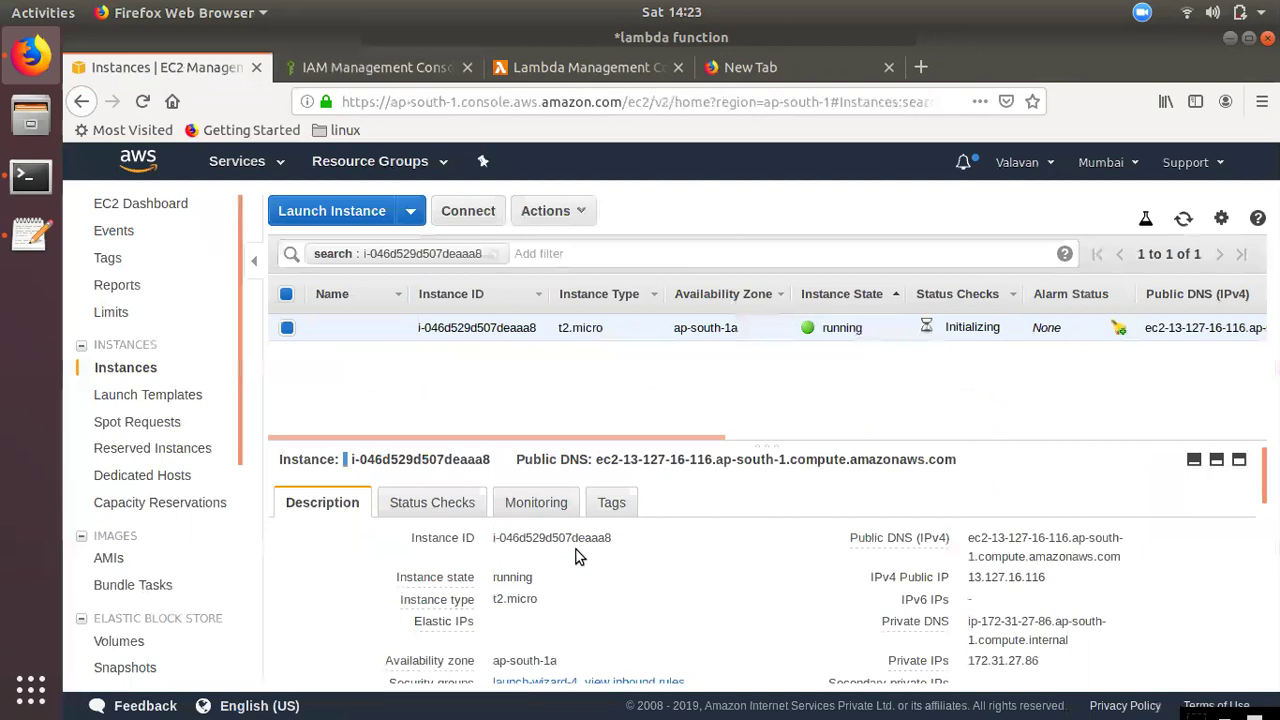
{"action": "scroll", "coordinate": [580, 570], "scroll_direction": "down", "scroll_amount": 3}
{"action": "scroll", "coordinate": [596, 558], "scroll_direction": "down", "scroll_amount": 3}
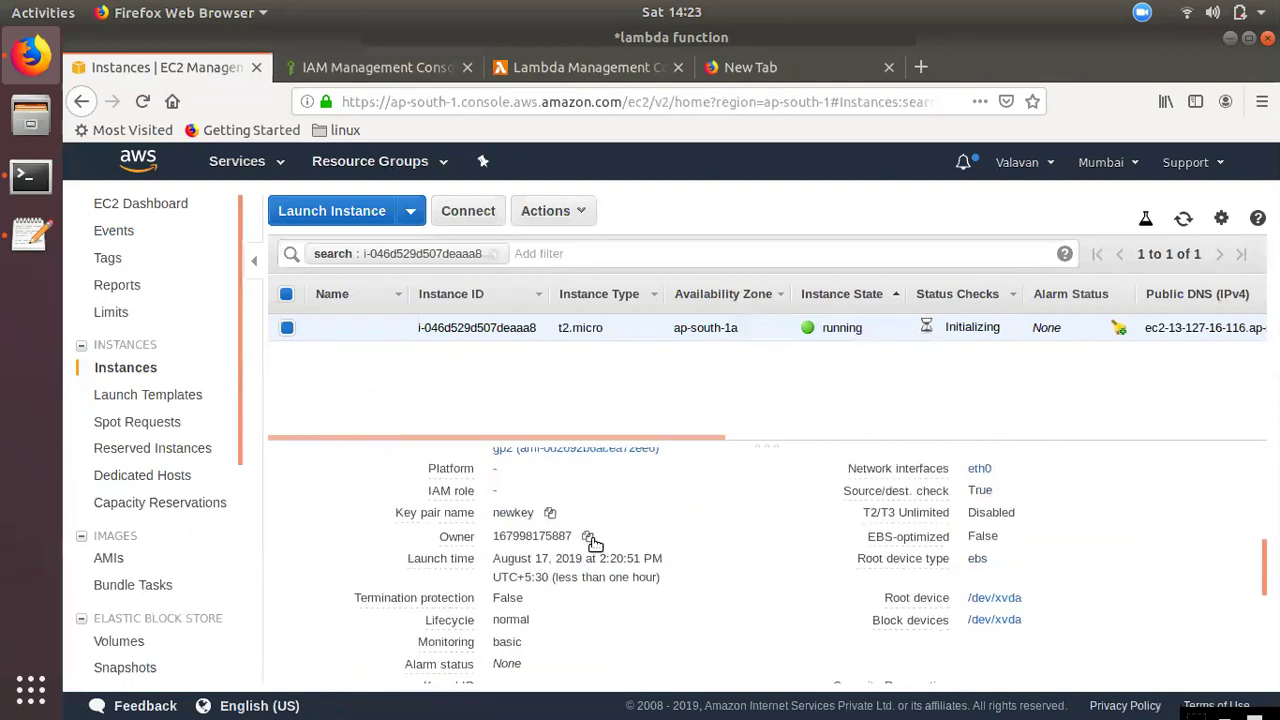
{"action": "left_click", "coordinate": [588, 537]}
{"action": "left_click", "coordinate": [378, 67]}
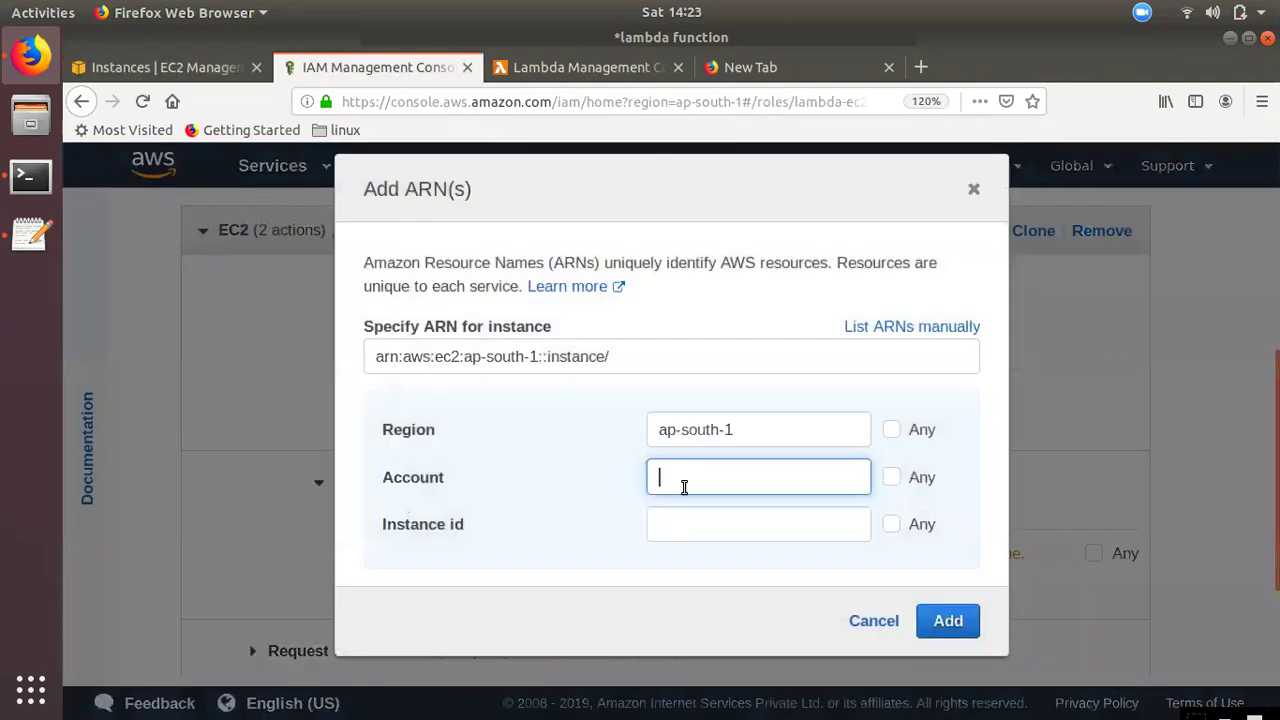
{"action": "key", "text": "ctrl+v"}
Copy the EC2 instance's ID, i-046d529d507deaaa8, into the ARN's instance id and add the ARN to the policy.
{"action": "left_click", "coordinate": [150, 67]}
{"action": "scroll", "coordinate": [640, 560], "scroll_direction": "up", "scroll_amount": 3}
{"action": "scroll", "coordinate": [586, 510], "scroll_direction": "up", "scroll_amount": 3}
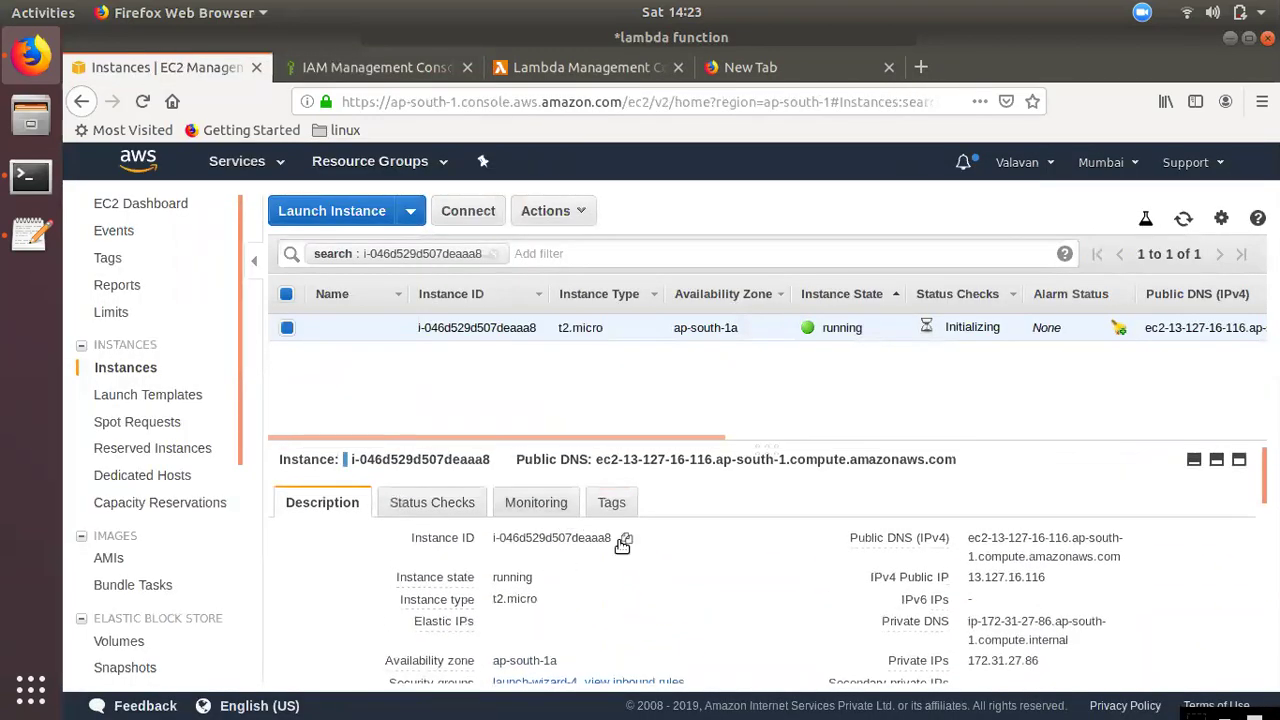
{"action": "left_click", "coordinate": [625, 540]}
{"action": "left_click", "coordinate": [390, 67]}
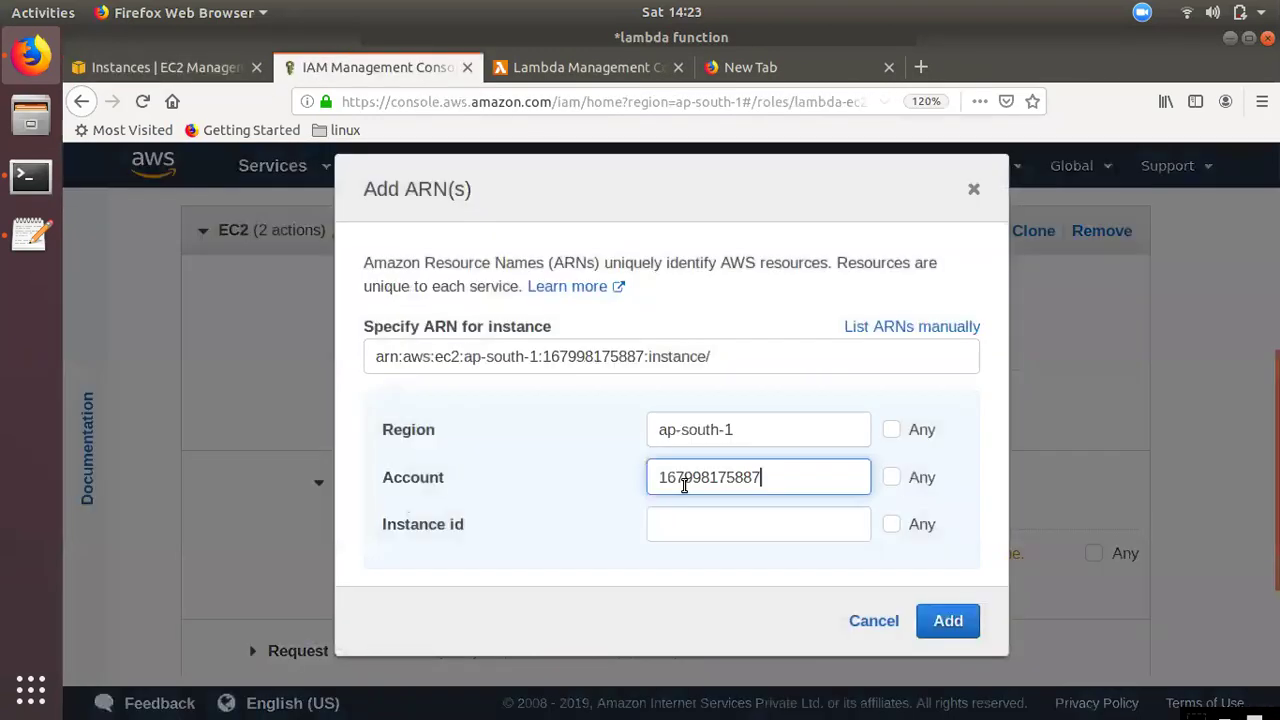
{"action": "left_click", "coordinate": [731, 517]}
{"action": "key", "text": "ctrl+v"}
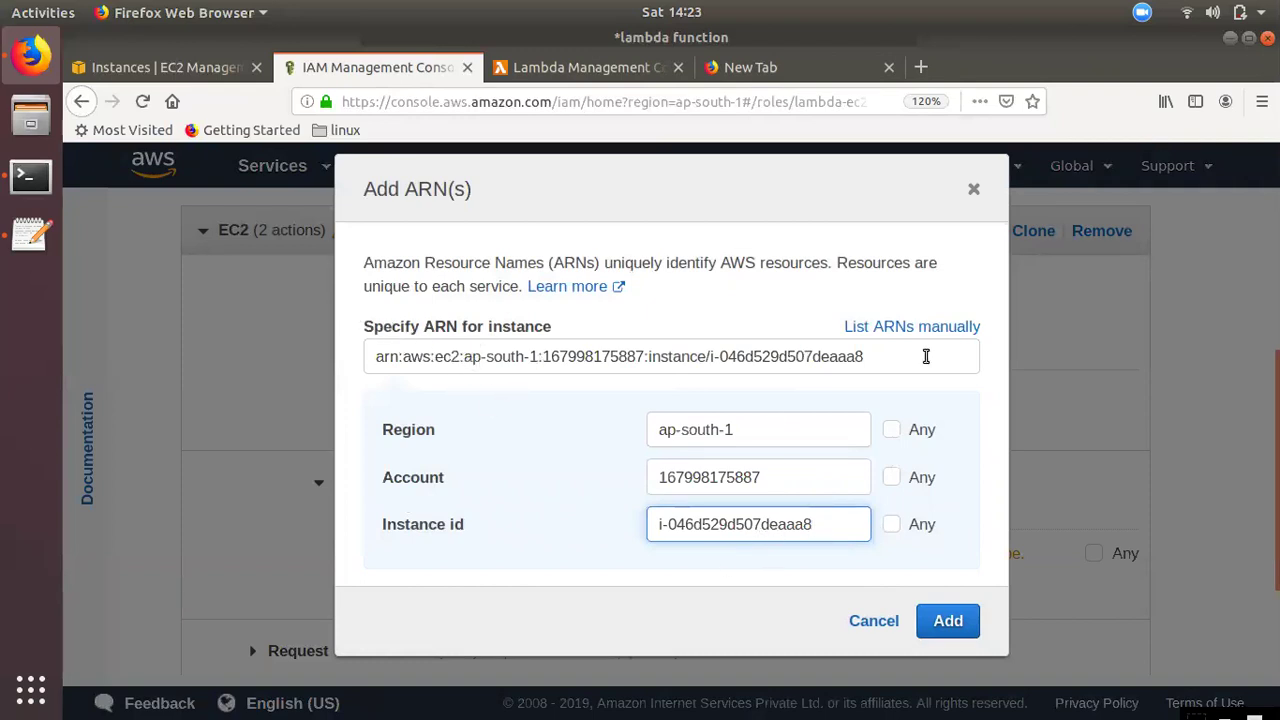
{"action": "left_click", "coordinate": [948, 622]}
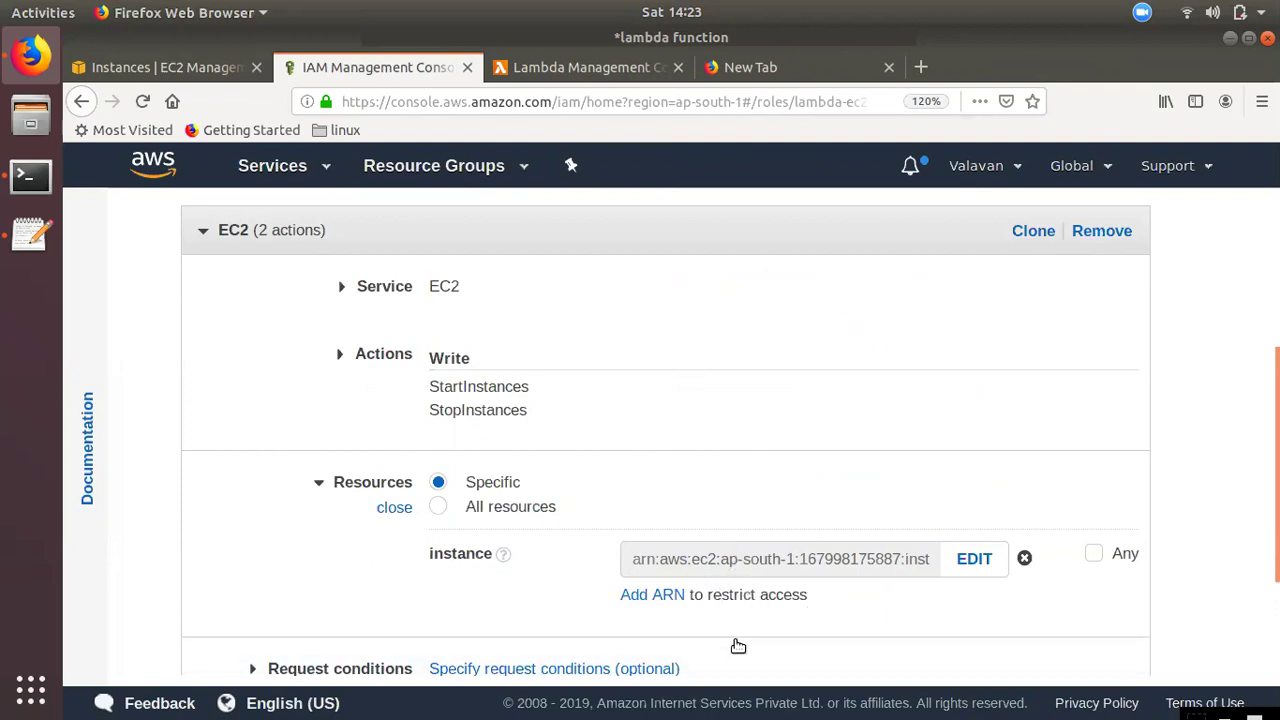
Proceed to the review of the inline policy and go to its name field.
{"action": "scroll", "coordinate": [970, 598], "scroll_direction": "down", "scroll_amount": 3}
{"action": "left_click", "coordinate": [1077, 660]}
{"action": "left_click", "coordinate": [406, 307]}
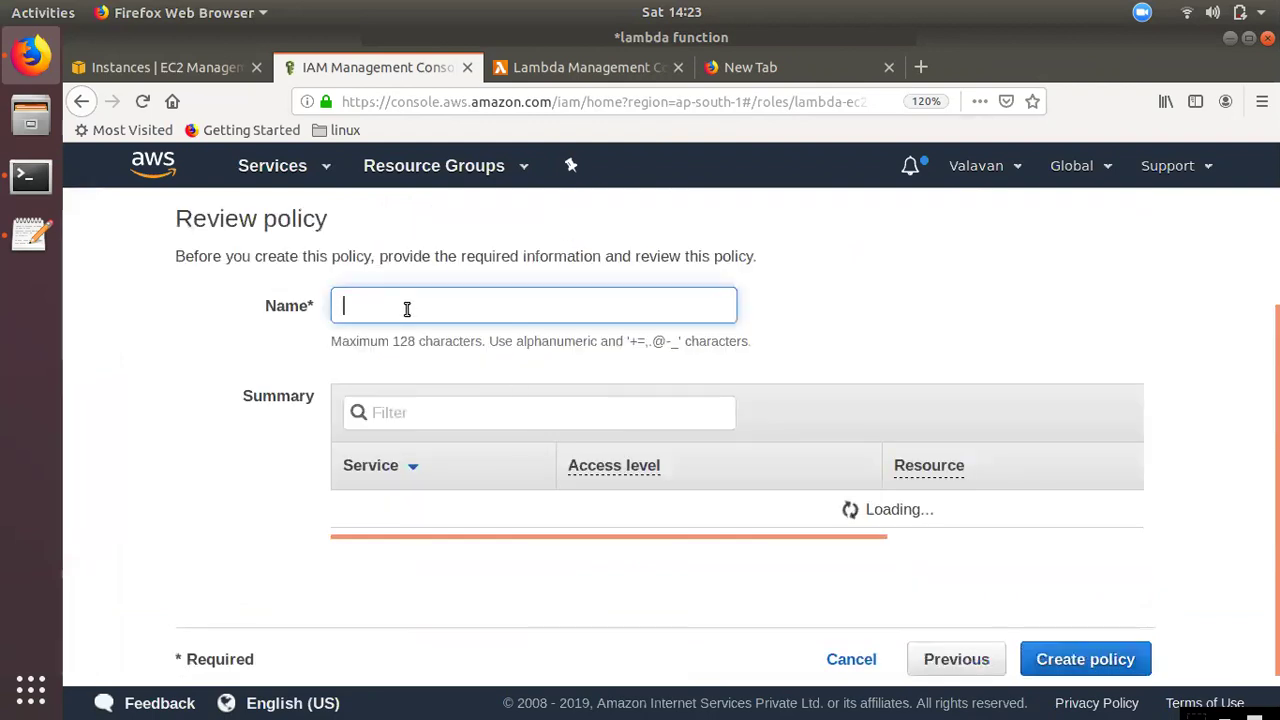
{"action": "type", "text": "web"}
{"action": "key", "text": "BackSpace"}
{"action": "key", "text": "BackSpace"}
{"action": "key", "text": "BackSpace"}
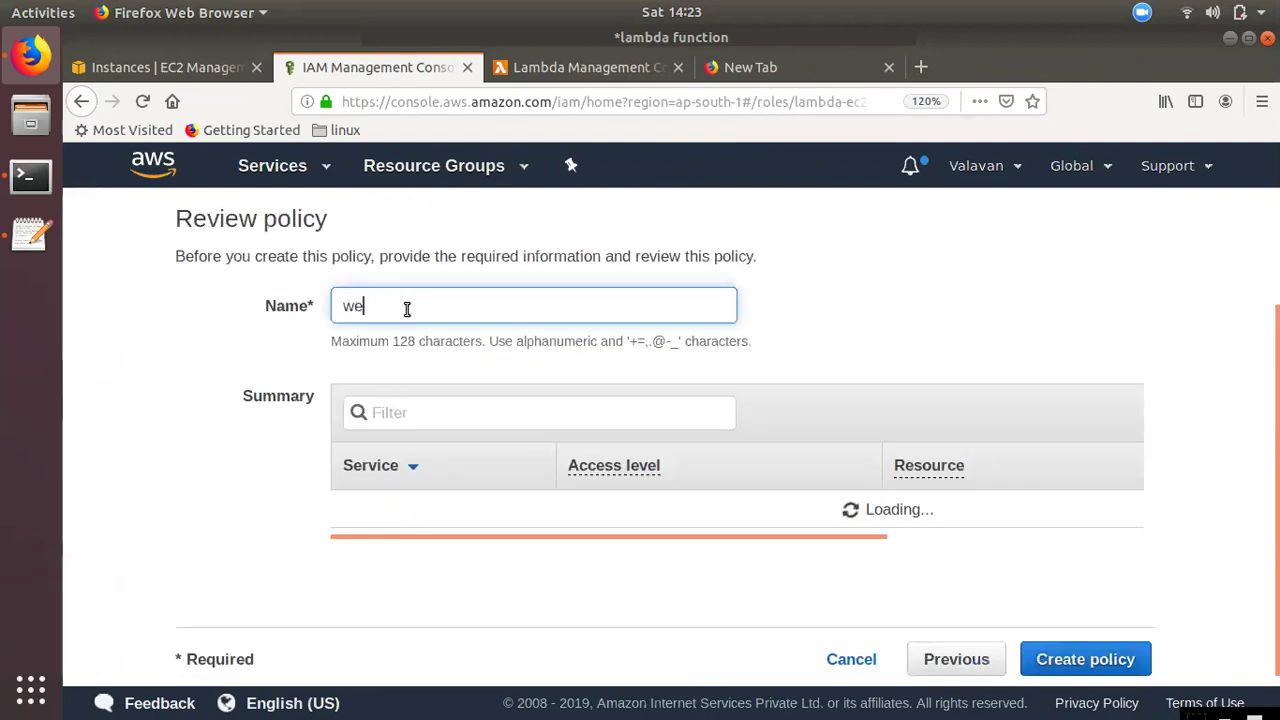
Create the inline policy under the name dev-server-1 and open the lambda-ec2-access role's permissions.
{"action": "type", "text": "dev-server-1"}
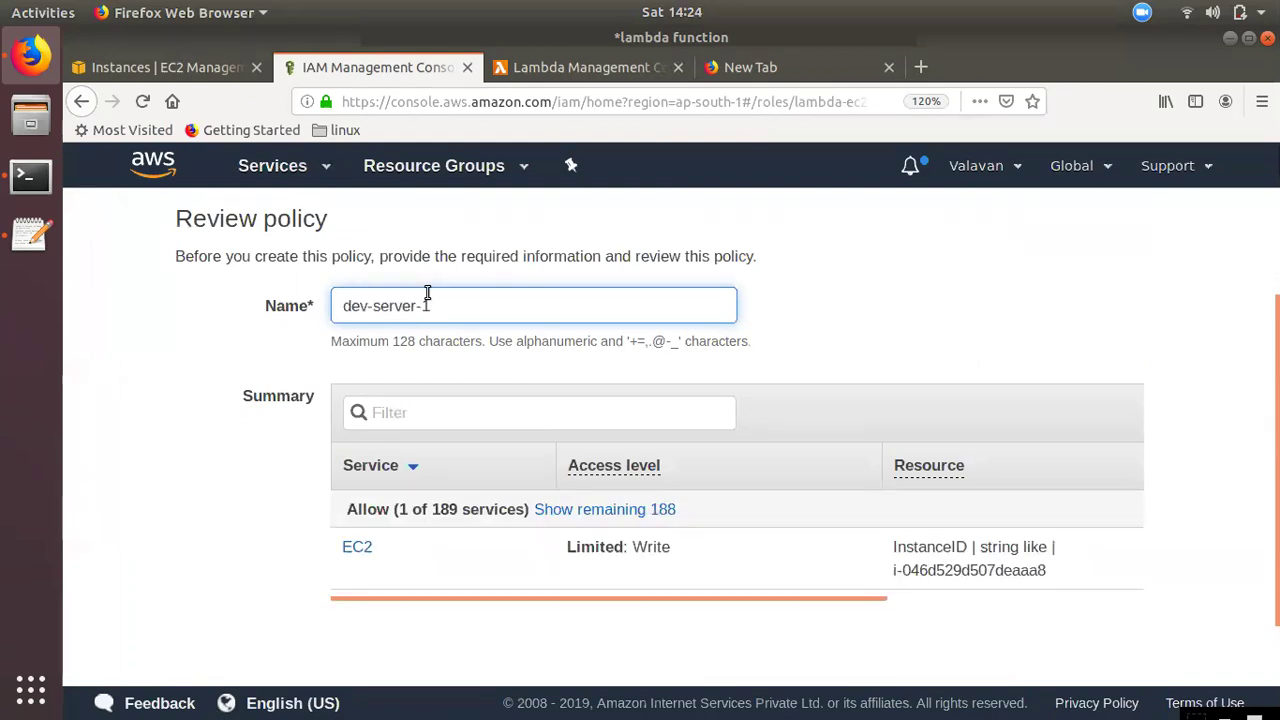
{"action": "scroll", "coordinate": [1128, 668], "scroll_direction": "down", "scroll_amount": 1}
{"action": "left_click", "coordinate": [1116, 668]}
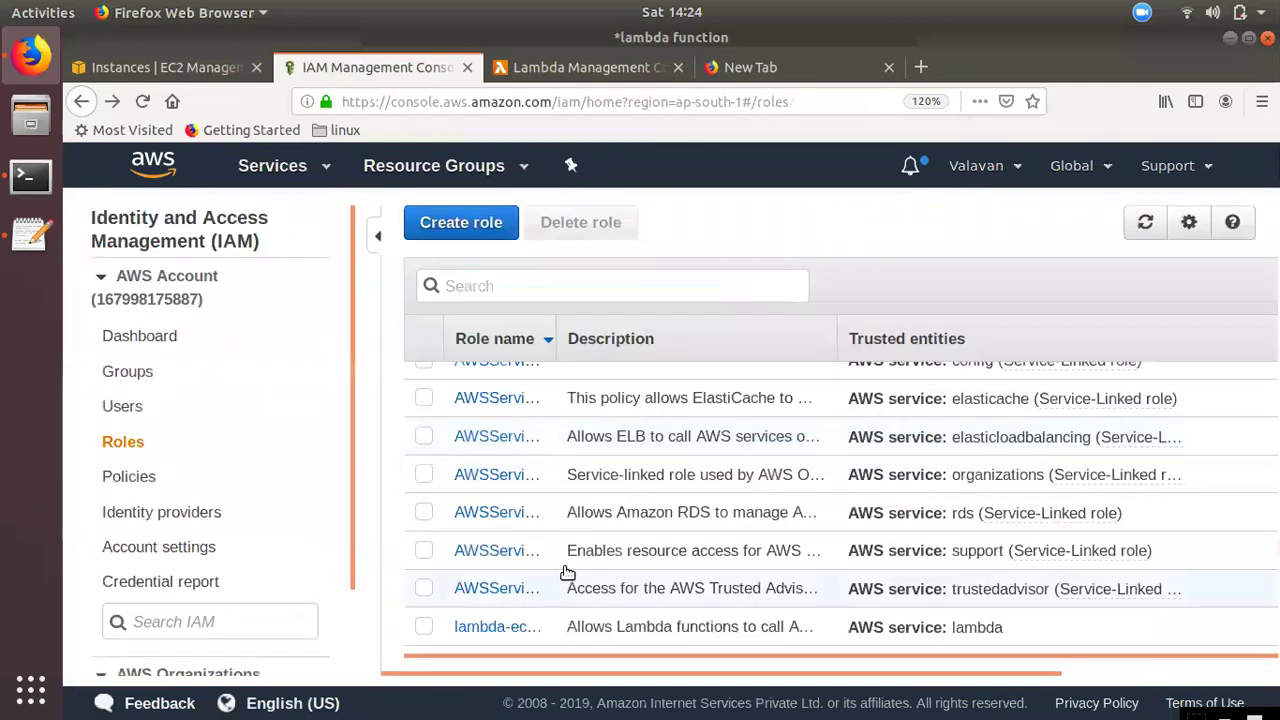
{"action": "left_click", "coordinate": [478, 626]}
{"action": "scroll", "coordinate": [960, 640], "scroll_direction": "down", "scroll_amount": 3}
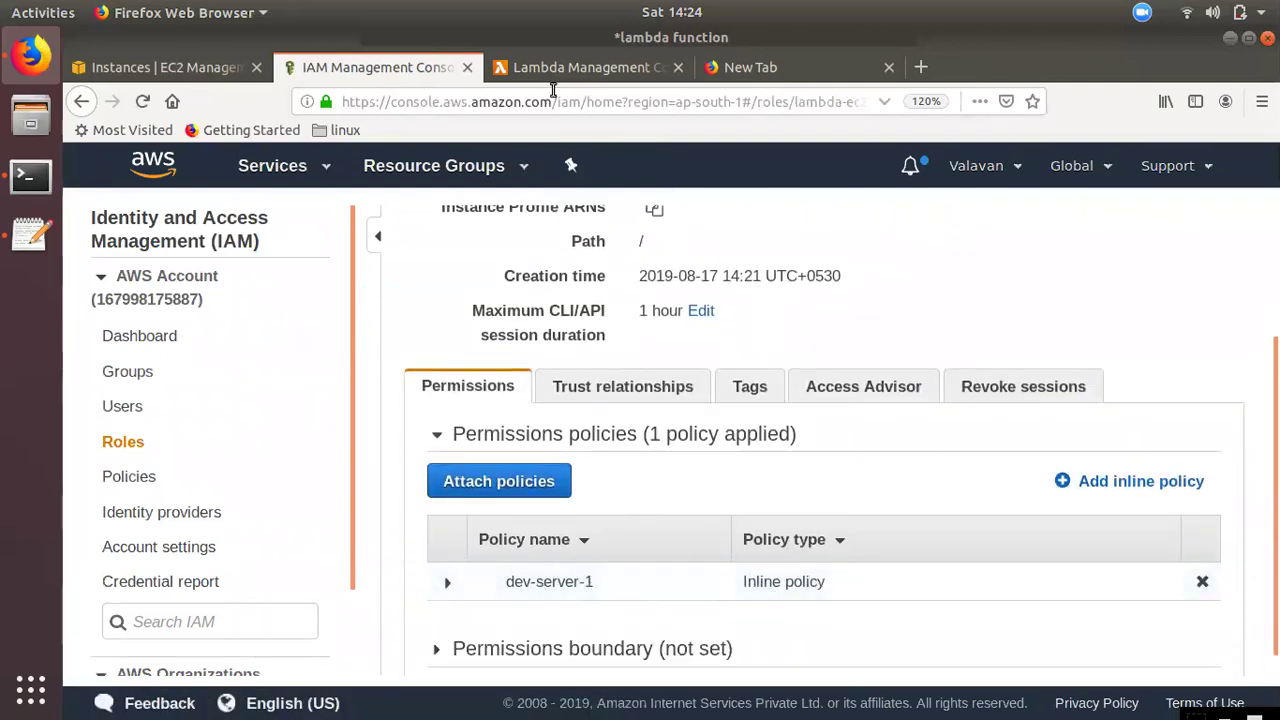
Start creating a Lambda function authored from scratch and name it dev-server1-stop.
{"action": "left_click", "coordinate": [575, 67]}
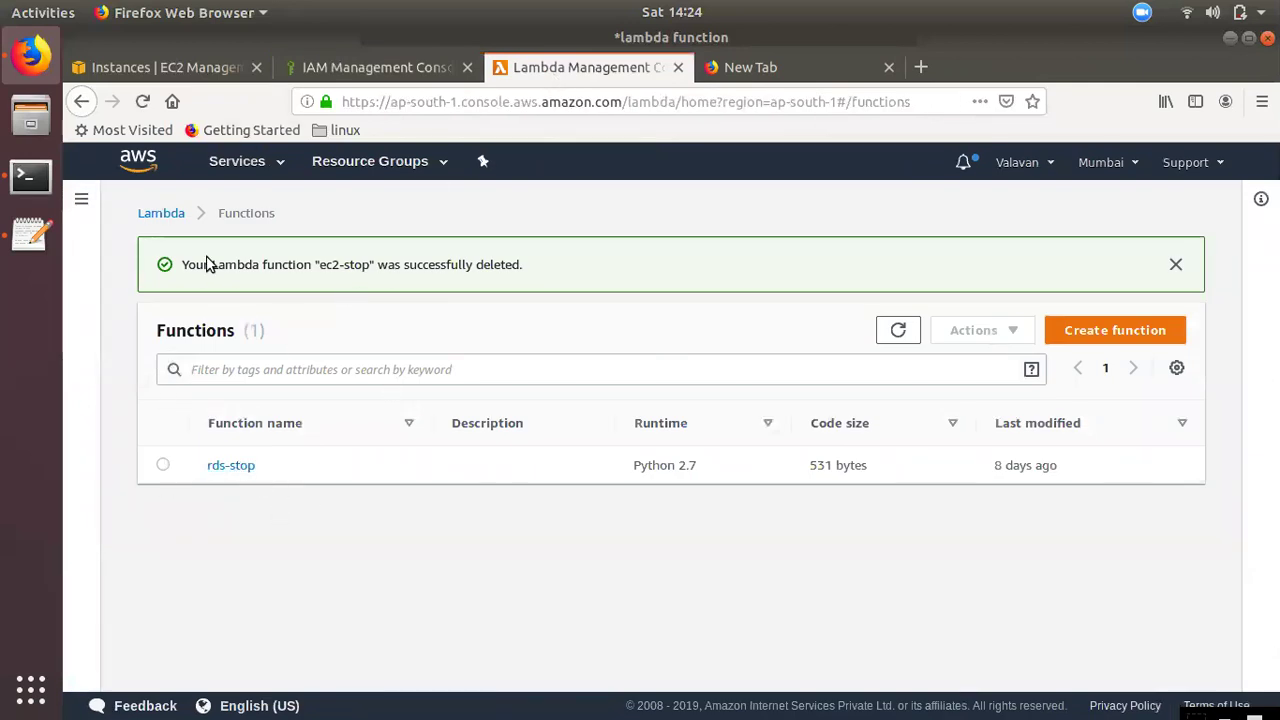
{"action": "left_click", "coordinate": [1125, 334]}
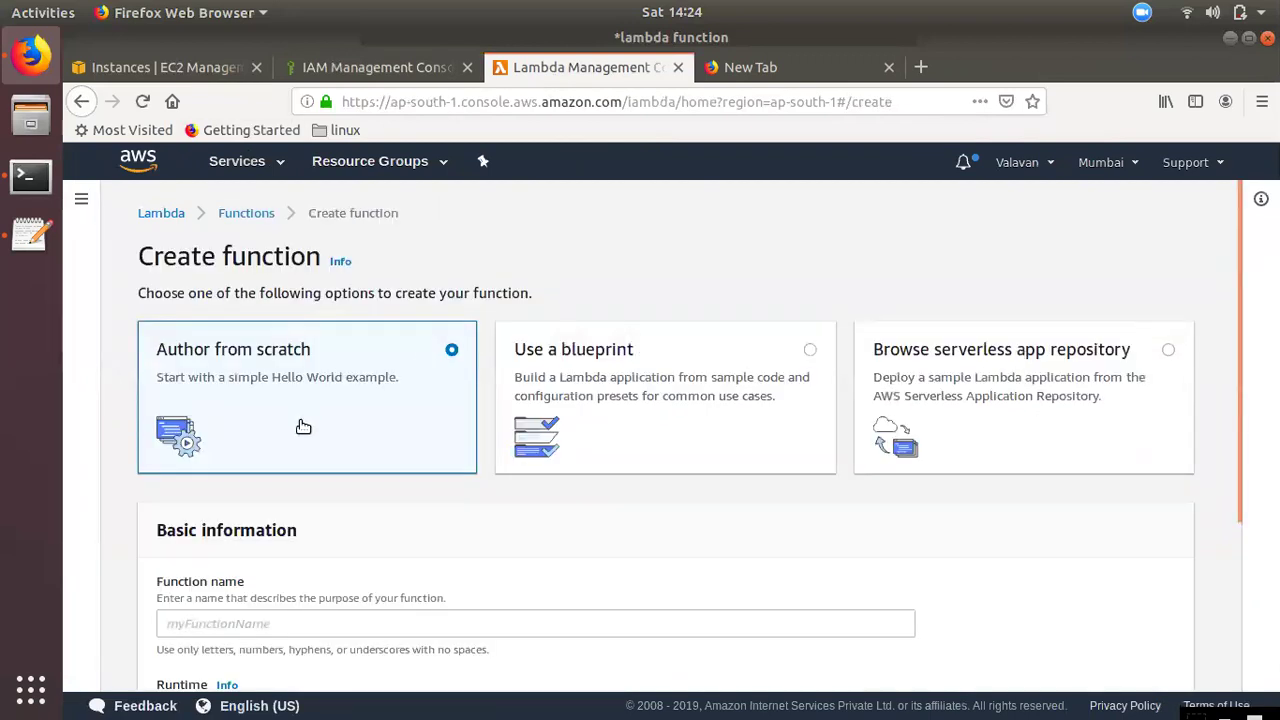
{"action": "scroll", "coordinate": [337, 543], "scroll_direction": "down", "scroll_amount": 3}
{"action": "left_click", "coordinate": [219, 398]}
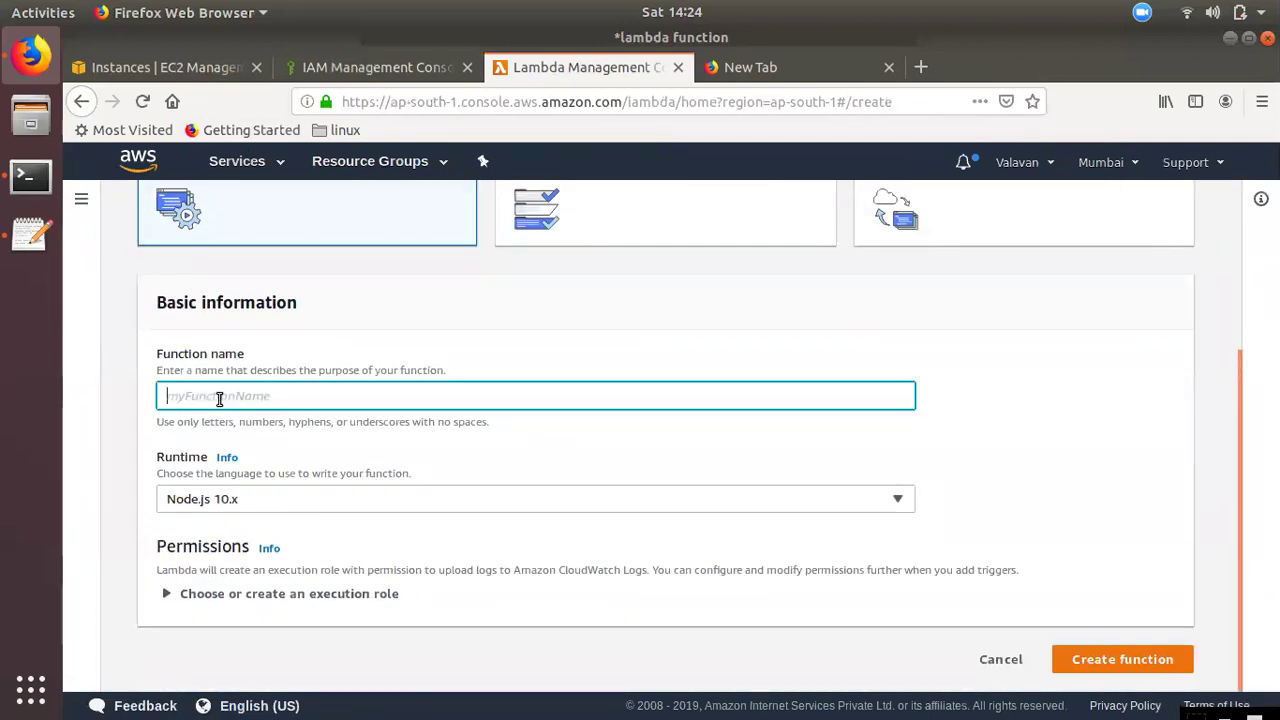
{"action": "type", "text": "dev-server1-stop"}
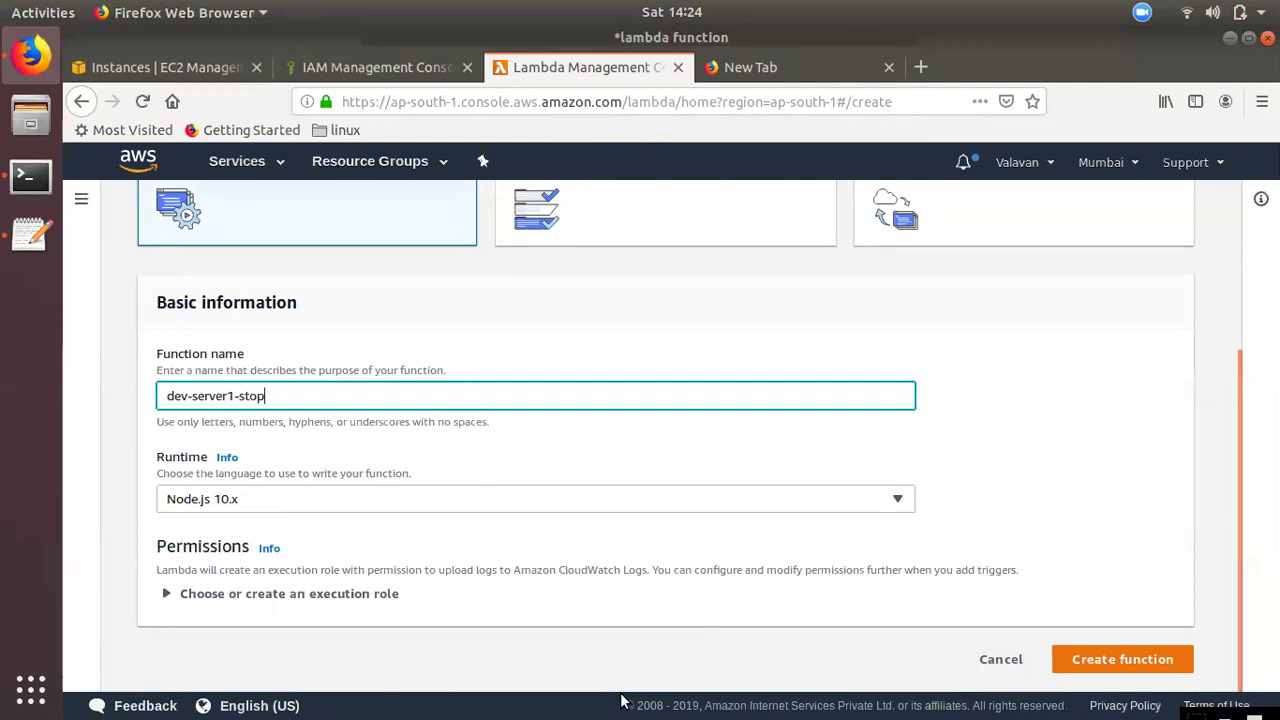
Set the function's runtime to Python 2.7.
{"action": "left_click", "coordinate": [240, 499]}
{"action": "scroll", "coordinate": [264, 440], "scroll_direction": "down", "scroll_amount": 3}
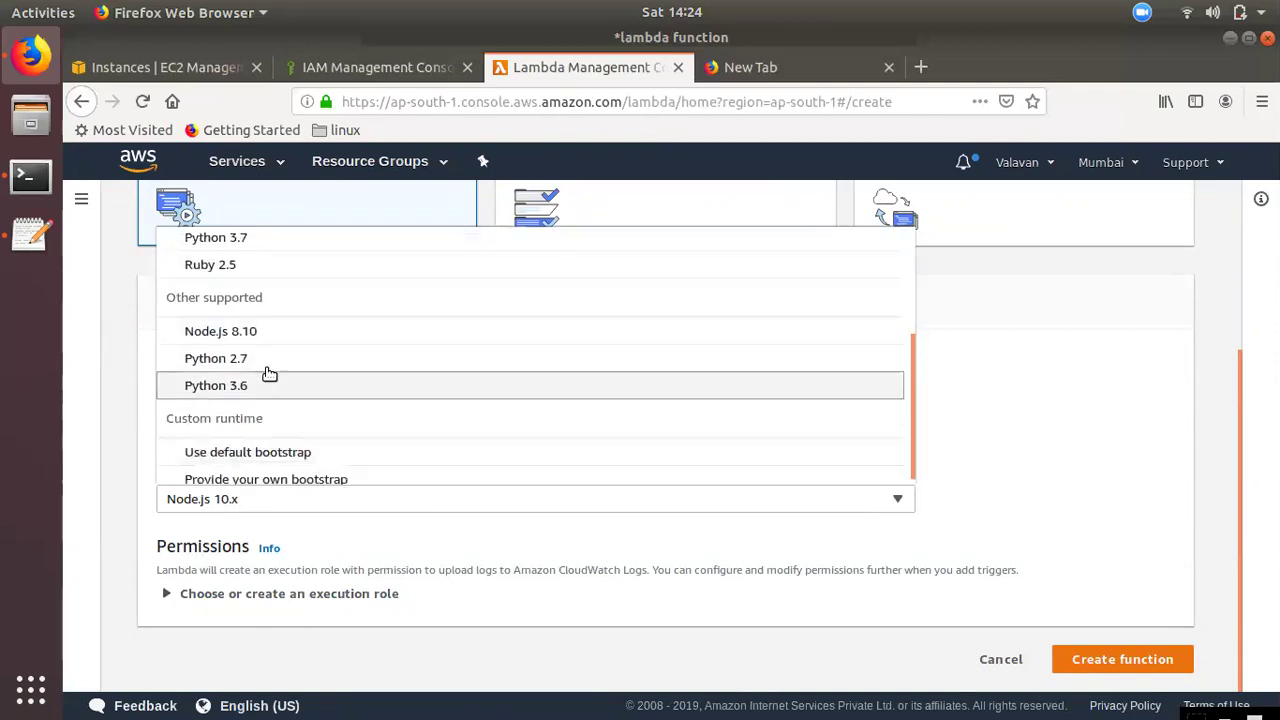
{"action": "left_click", "coordinate": [270, 363]}
{"action": "left_click", "coordinate": [243, 497]}
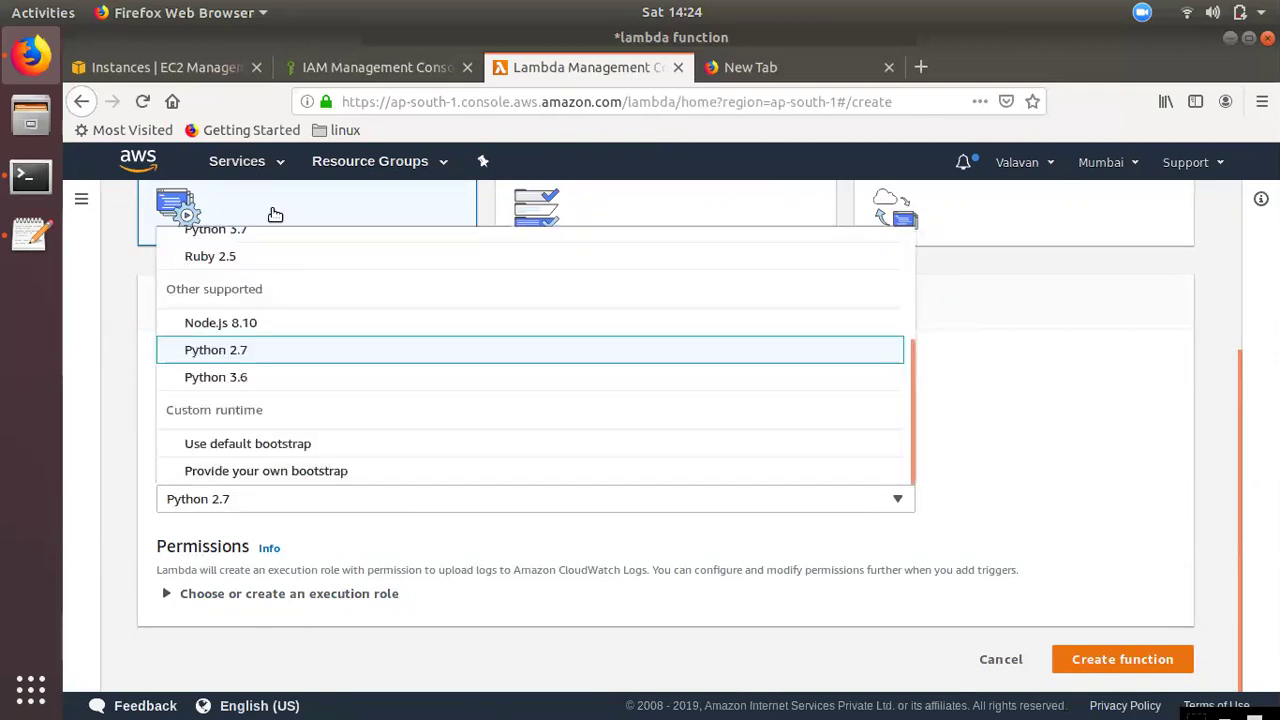
{"action": "scroll", "coordinate": [260, 408], "scroll_direction": "up", "scroll_amount": 3}
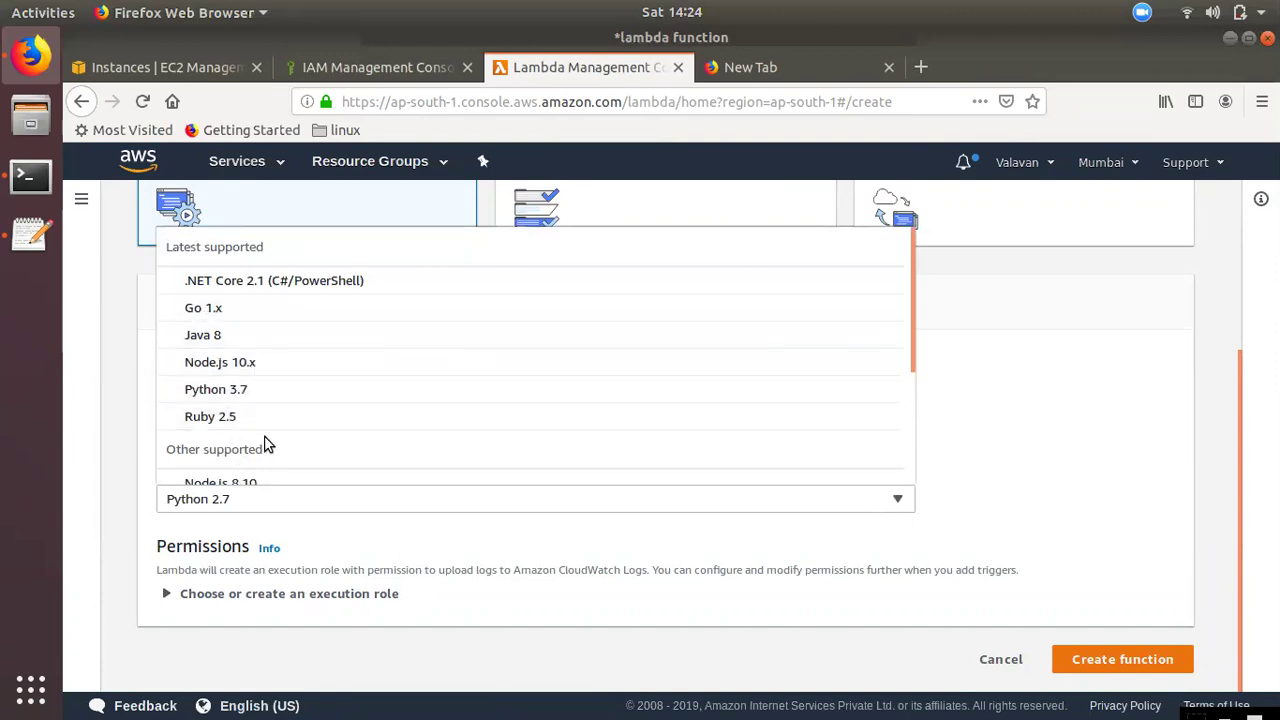
{"action": "left_click", "coordinate": [229, 504]}
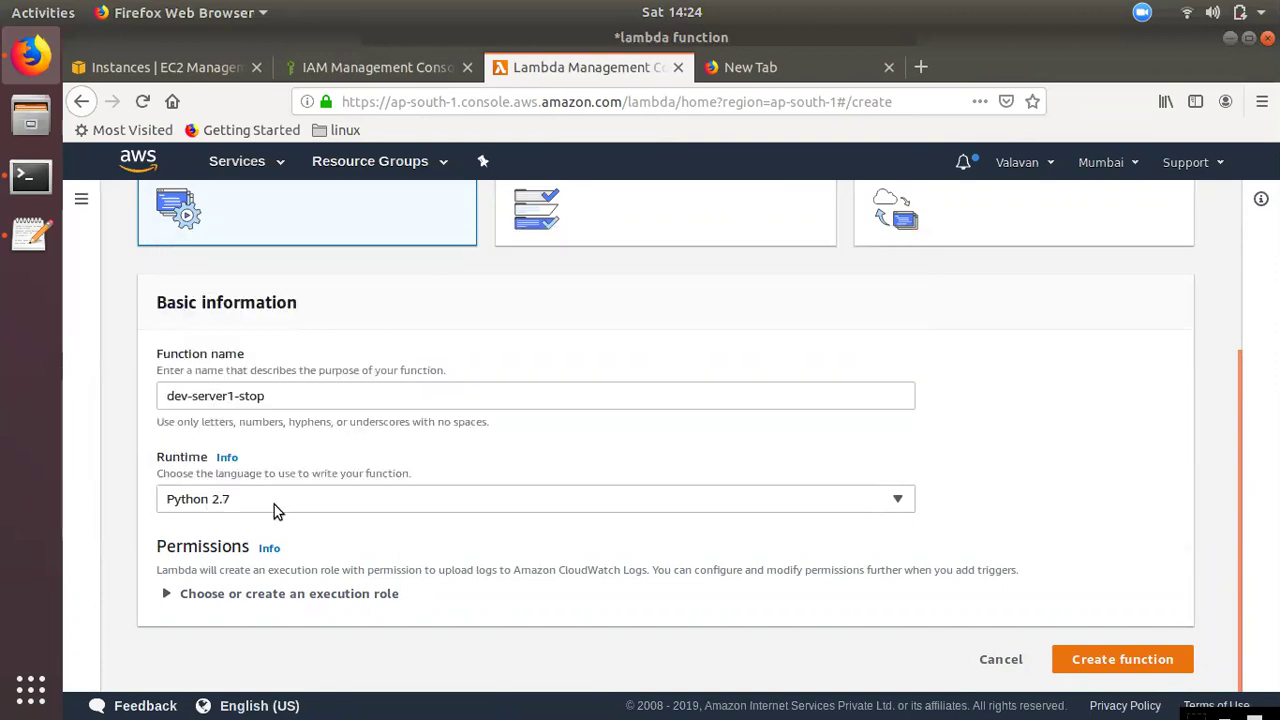
Assign the existing role lambda-ec2-access as the execution role and create the function.
{"action": "left_click", "coordinate": [229, 594]}
{"action": "scroll", "coordinate": [357, 610], "scroll_direction": "down", "scroll_amount": 4}
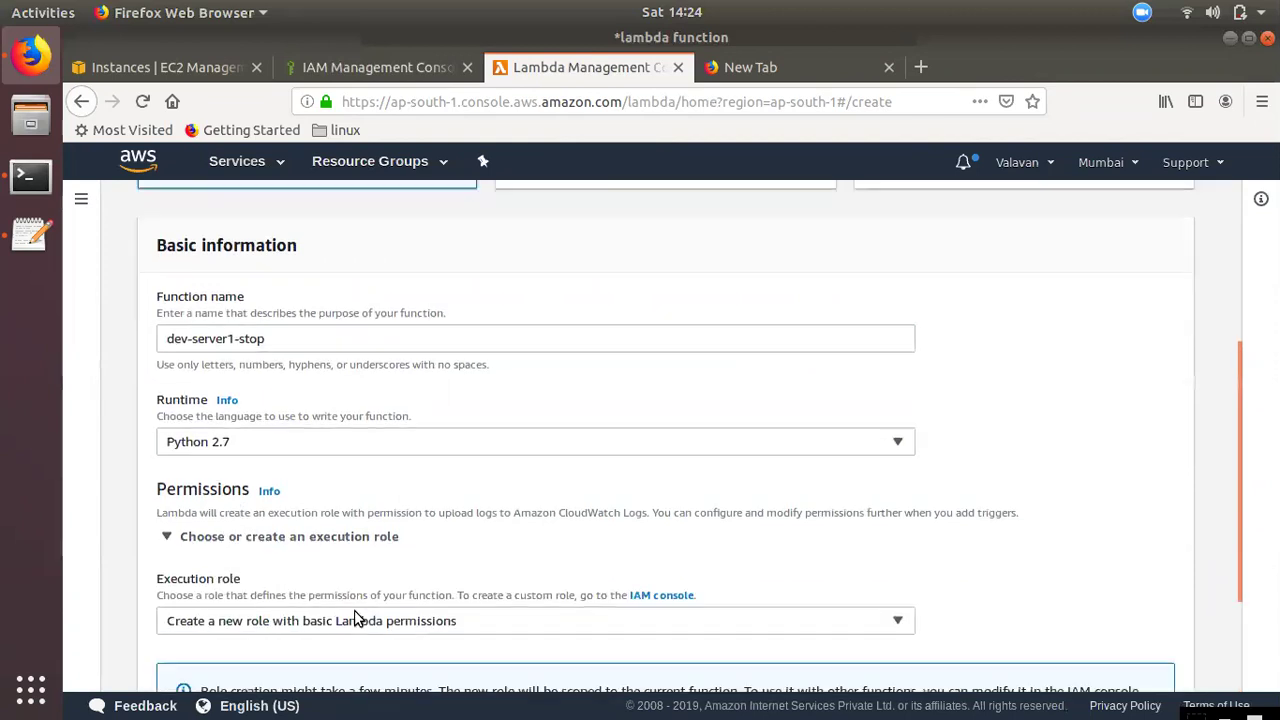
{"action": "left_click", "coordinate": [237, 474]}
{"action": "left_click", "coordinate": [245, 518]}
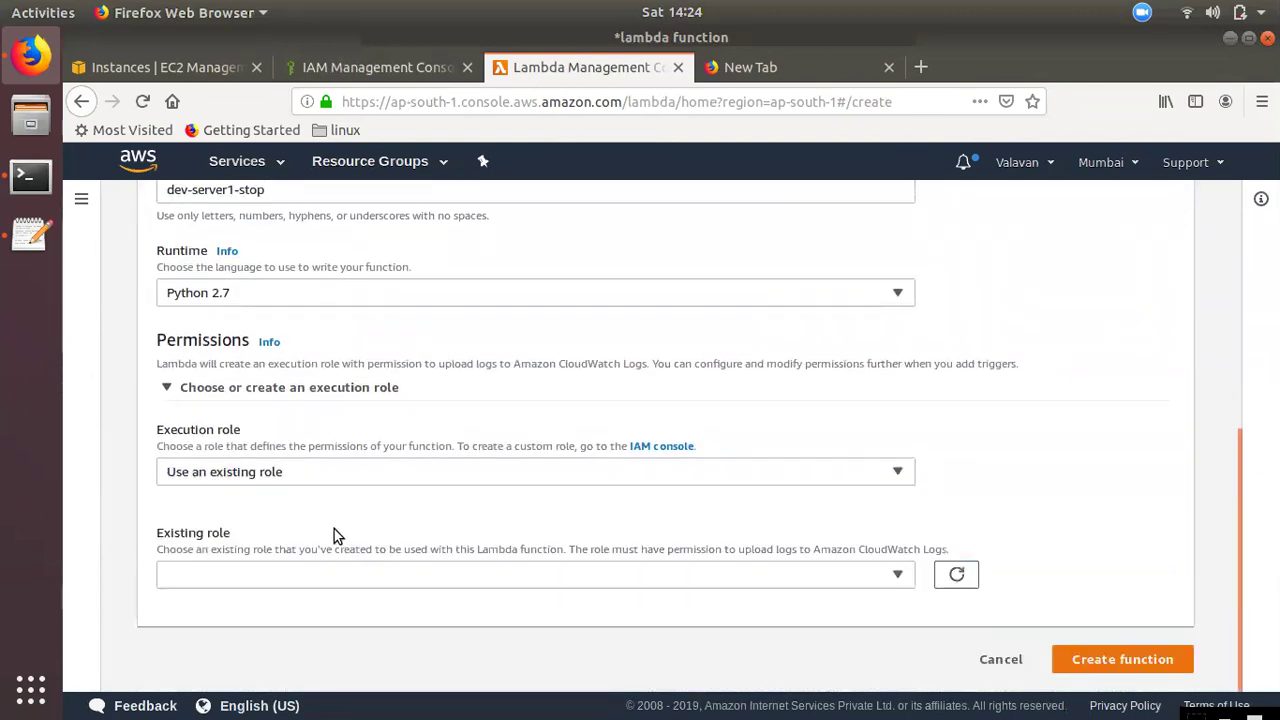
{"action": "left_click", "coordinate": [313, 575]}
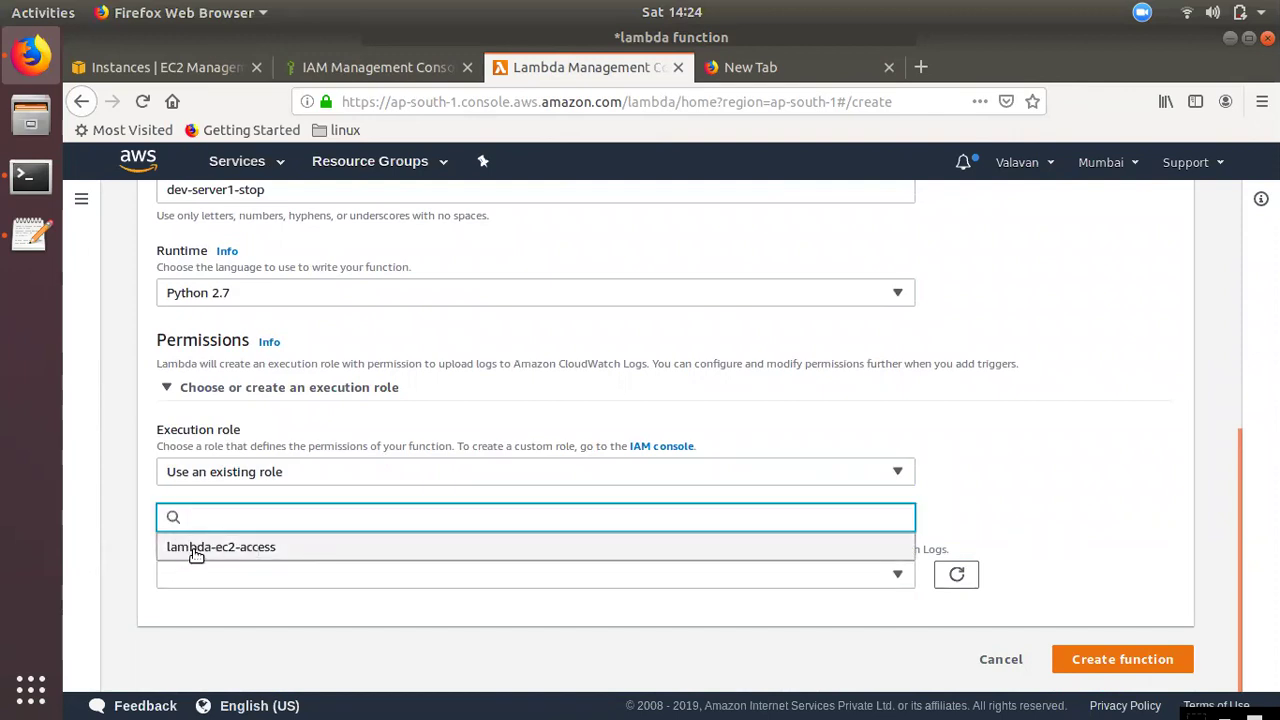
{"action": "left_click", "coordinate": [262, 552]}
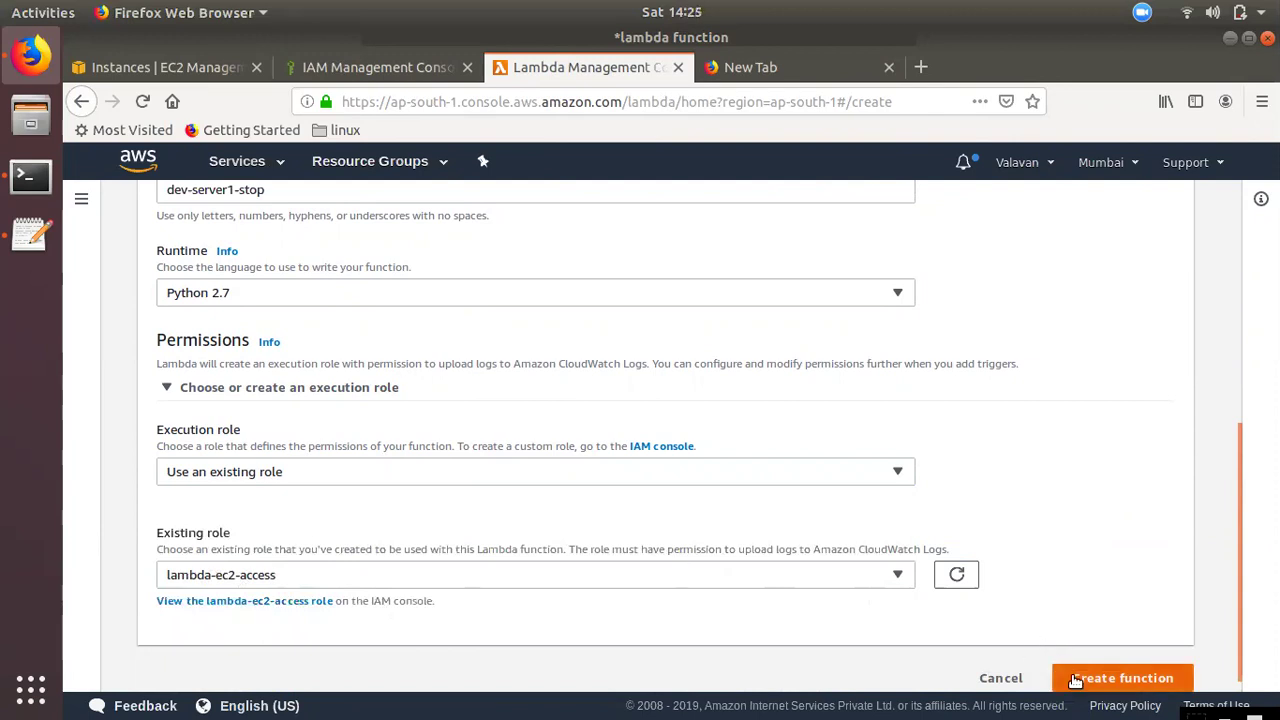
{"action": "left_click", "coordinate": [1120, 678]}
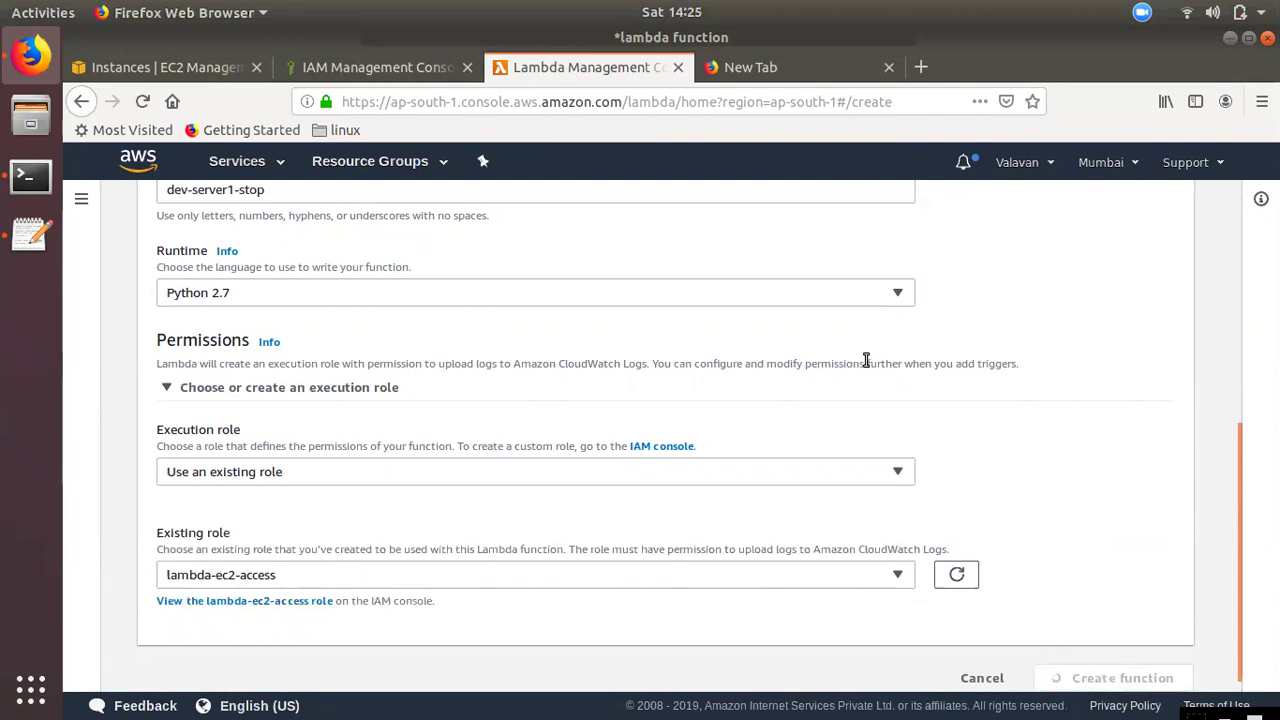
Switch to the Text Editor's untitled document and enter i-046d529d507deaaa8 in the stop script's instances list.
{"action": "left_click", "coordinate": [22, 240]}
{"action": "left_click", "coordinate": [888, 83]}
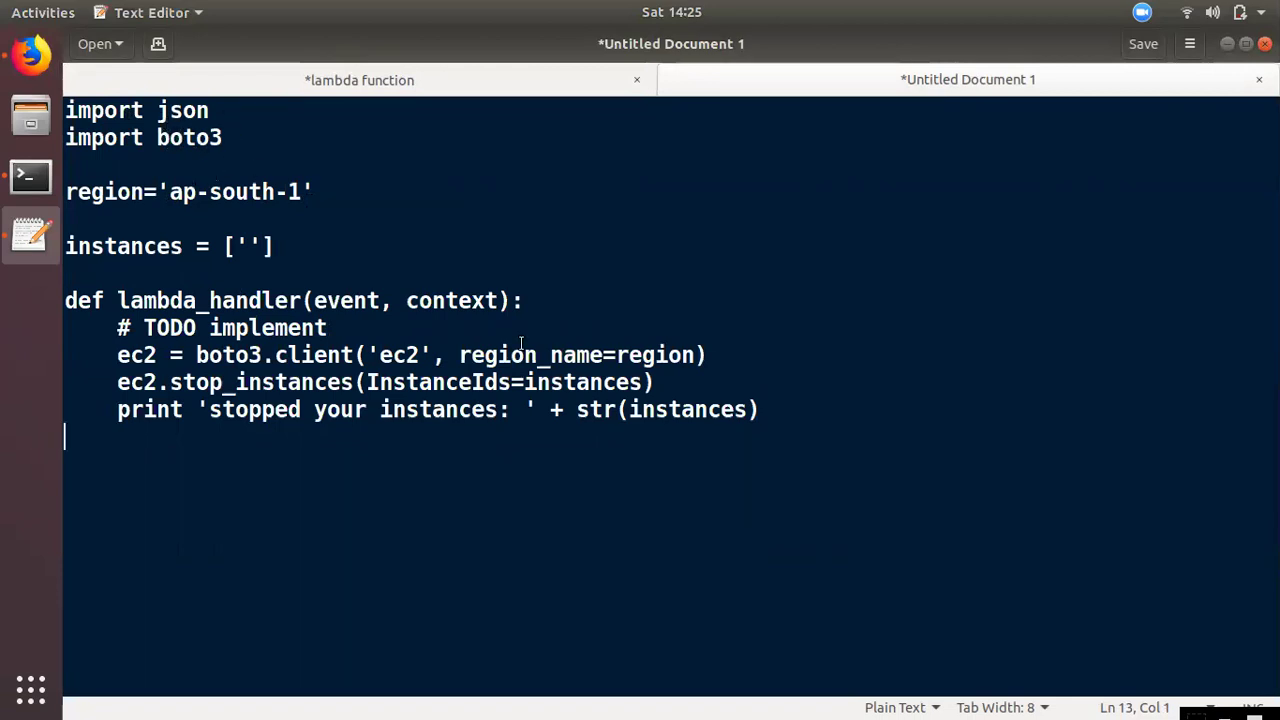
{"action": "left_click_drag", "start_coordinate": [213, 110], "coordinate": [10, 105]}
{"action": "left_click", "coordinate": [200, 108]}
{"action": "left_click_drag", "start_coordinate": [213, 110], "coordinate": [10, 105]}
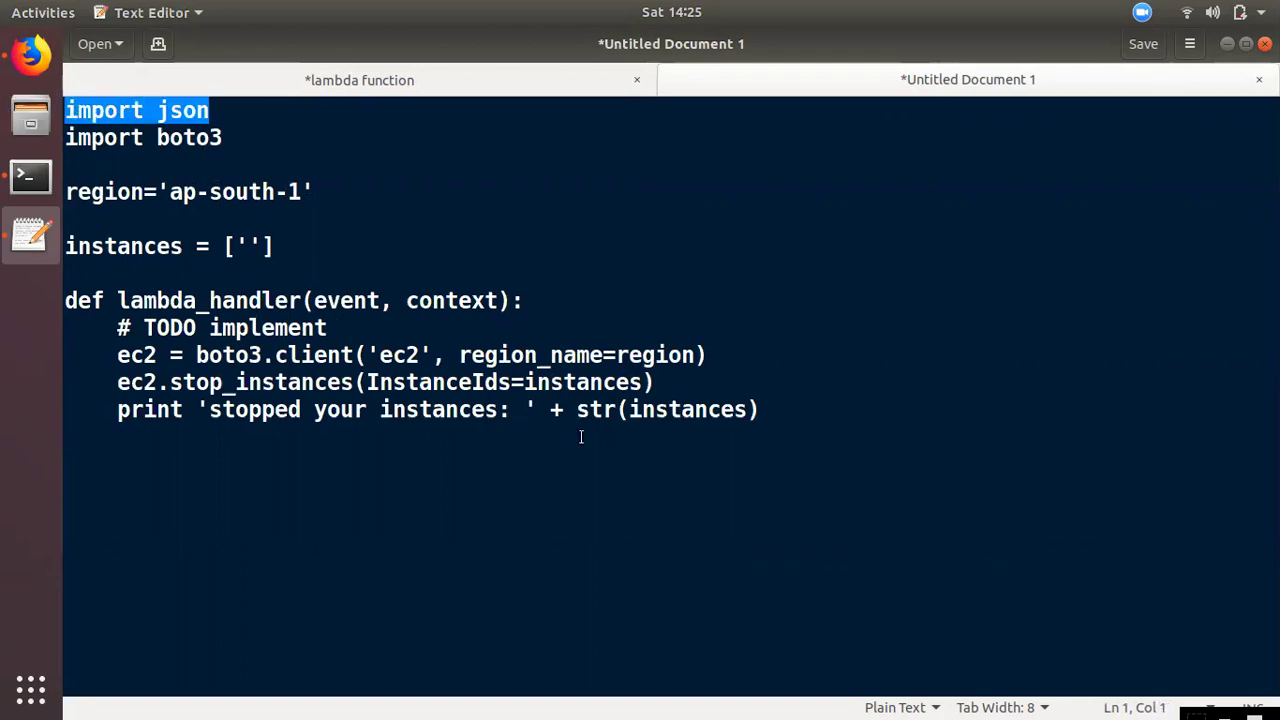
{"action": "left_click_drag", "start_coordinate": [762, 409], "coordinate": [66, 110]}
{"action": "left_click", "coordinate": [285, 246]}
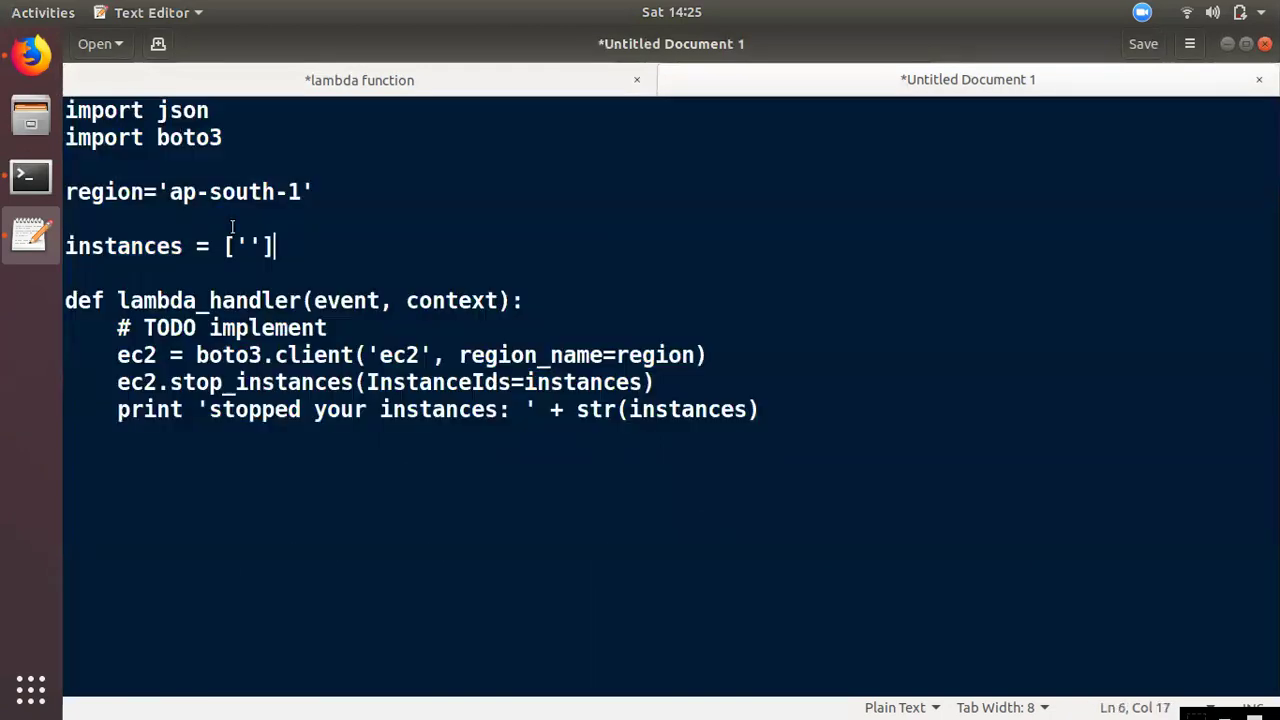
{"action": "left_click", "coordinate": [246, 246]}
{"action": "type", "text": "i-046d529d507deaaa8"}
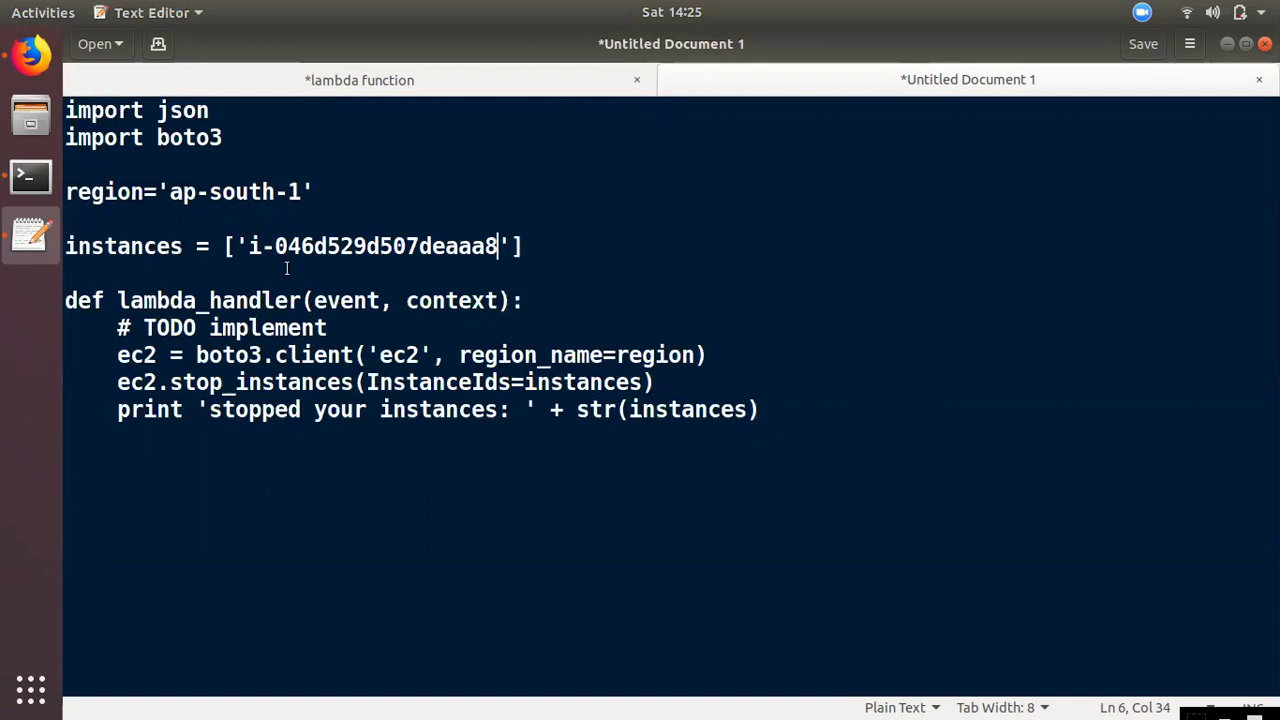
Examine the region value, the instances list and the stop_instances call in the script.
{"action": "left_click_drag", "start_coordinate": [168, 192], "coordinate": [300, 192]}
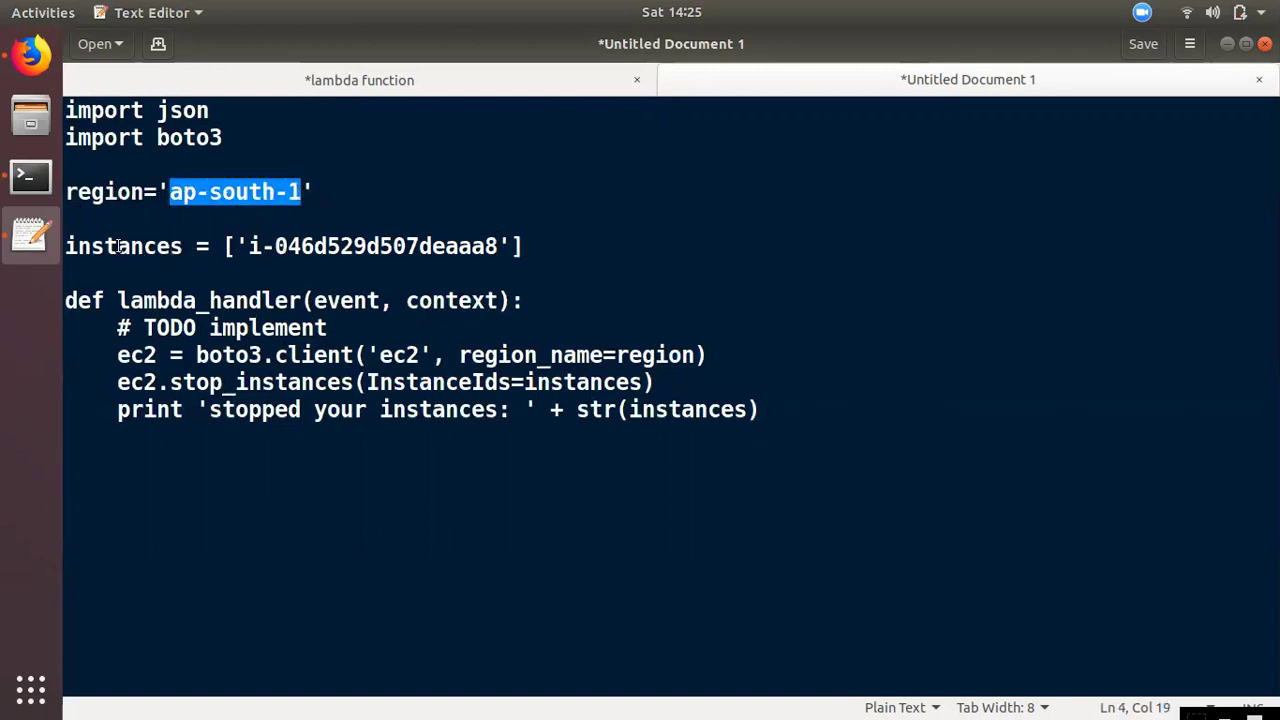
{"action": "left_click_drag", "start_coordinate": [228, 246], "coordinate": [491, 266]}
{"action": "left_click", "coordinate": [366, 382]}
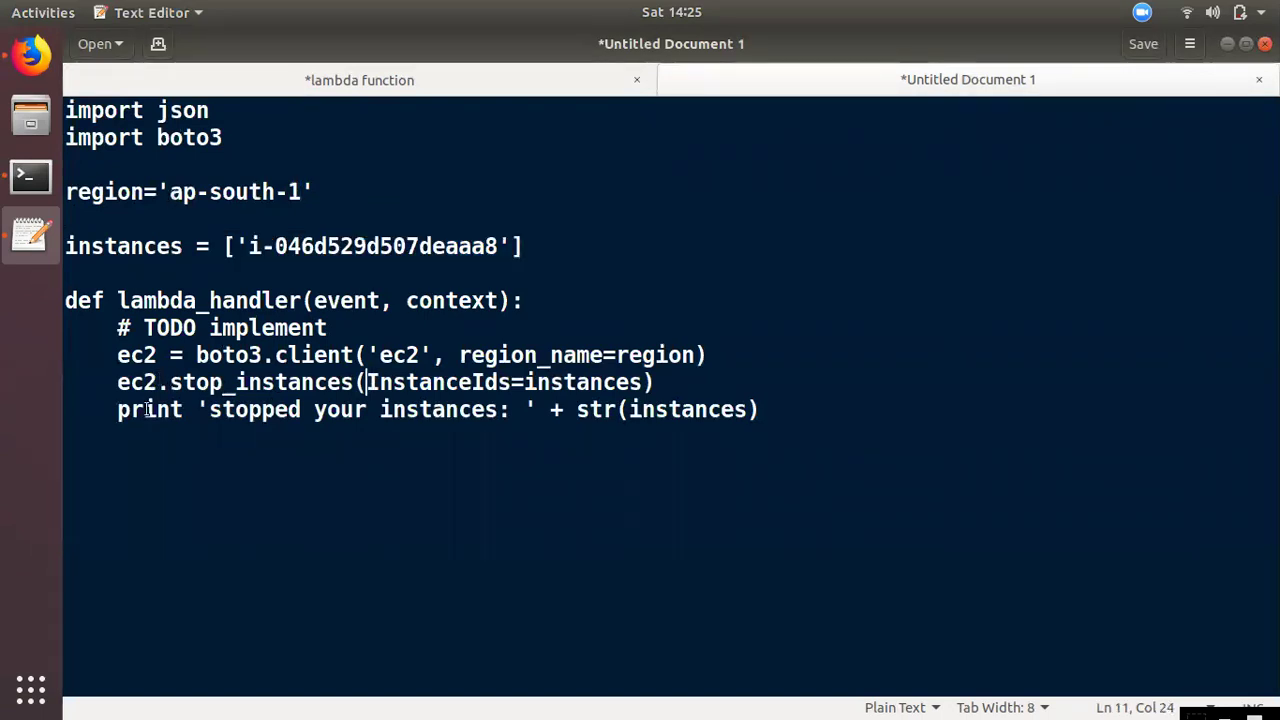
Examine the script's stop_instances call, the print message, the region value and the instance ID in the instances list.
{"action": "left_click_drag", "start_coordinate": [175, 382], "coordinate": [258, 382]}
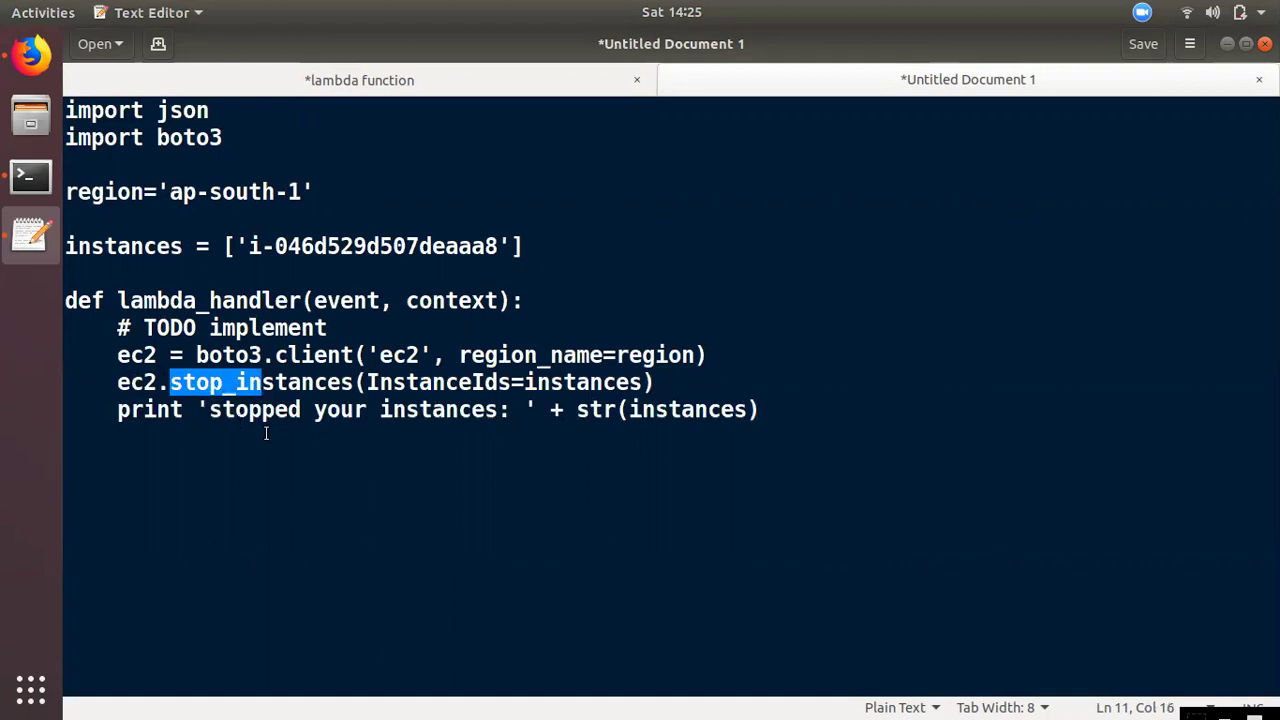
{"action": "left_click_drag", "start_coordinate": [209, 410], "coordinate": [327, 410]}
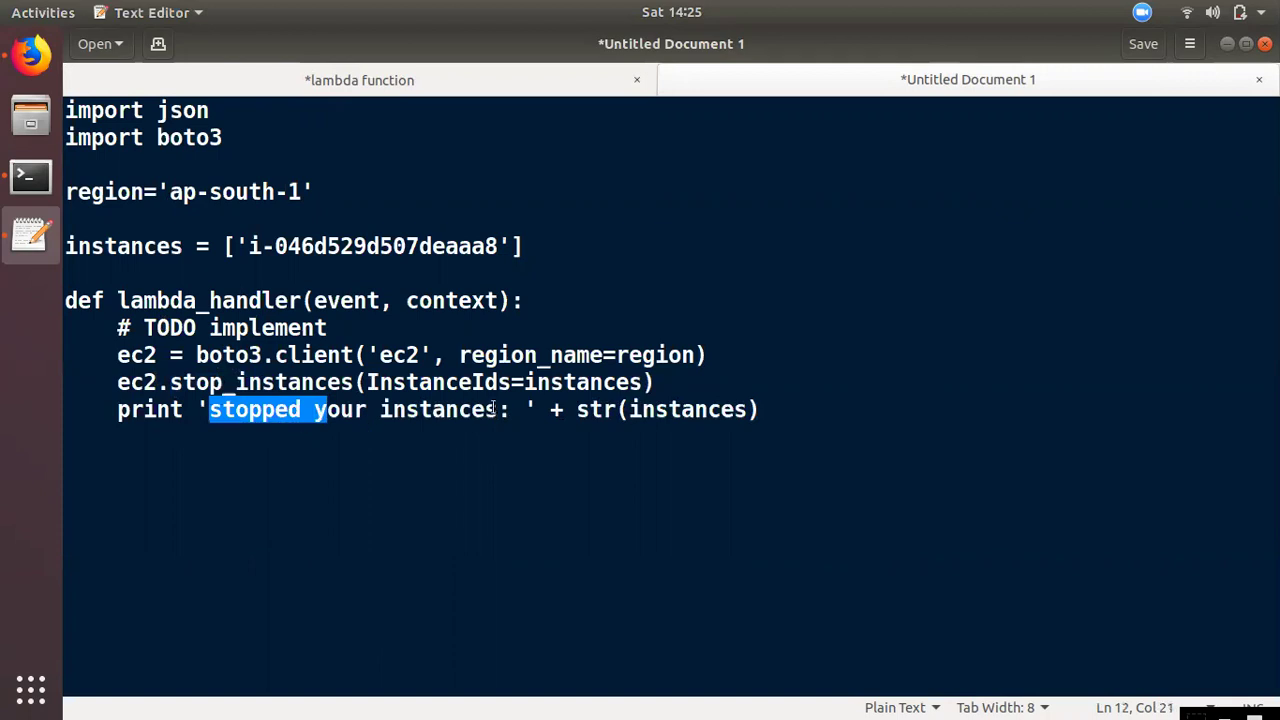
{"action": "left_click_drag", "start_coordinate": [760, 411], "coordinate": [35, 410]}
{"action": "left_click_drag", "start_coordinate": [186, 384], "coordinate": [240, 384]}
{"action": "left_click_drag", "start_coordinate": [176, 192], "coordinate": [298, 192]}
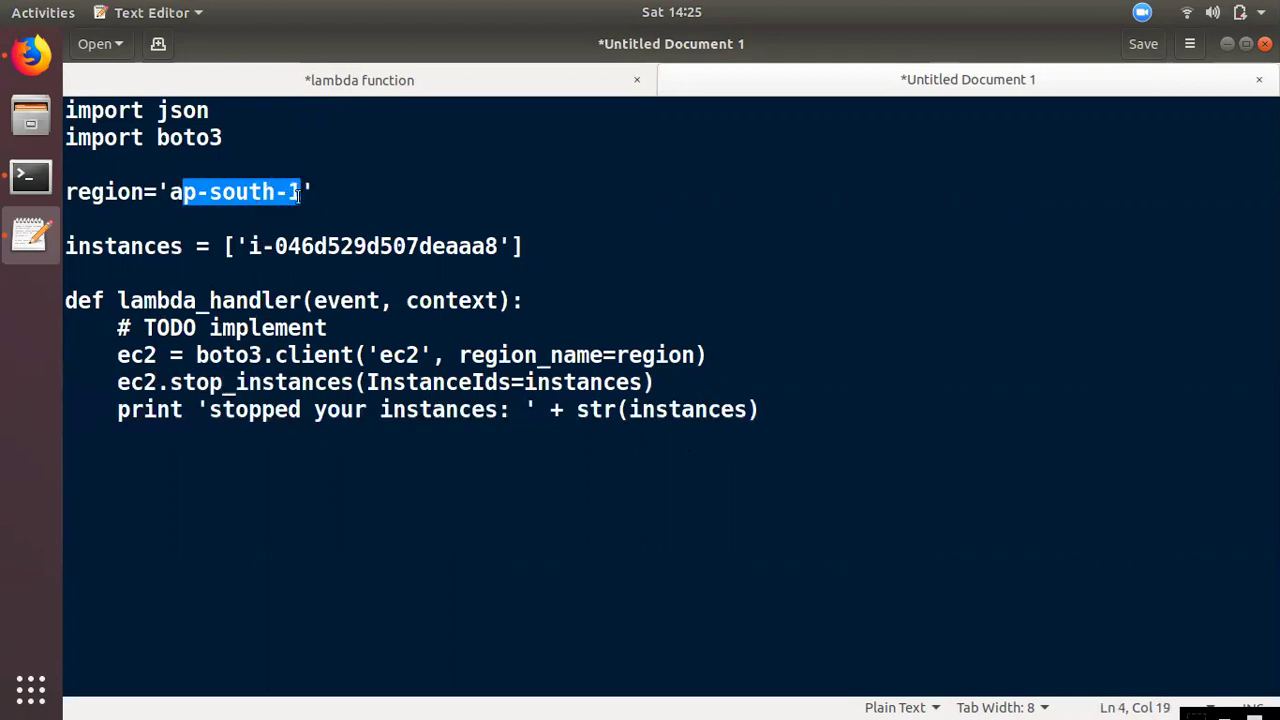
{"action": "left_click_drag", "start_coordinate": [250, 247], "coordinate": [474, 247]}
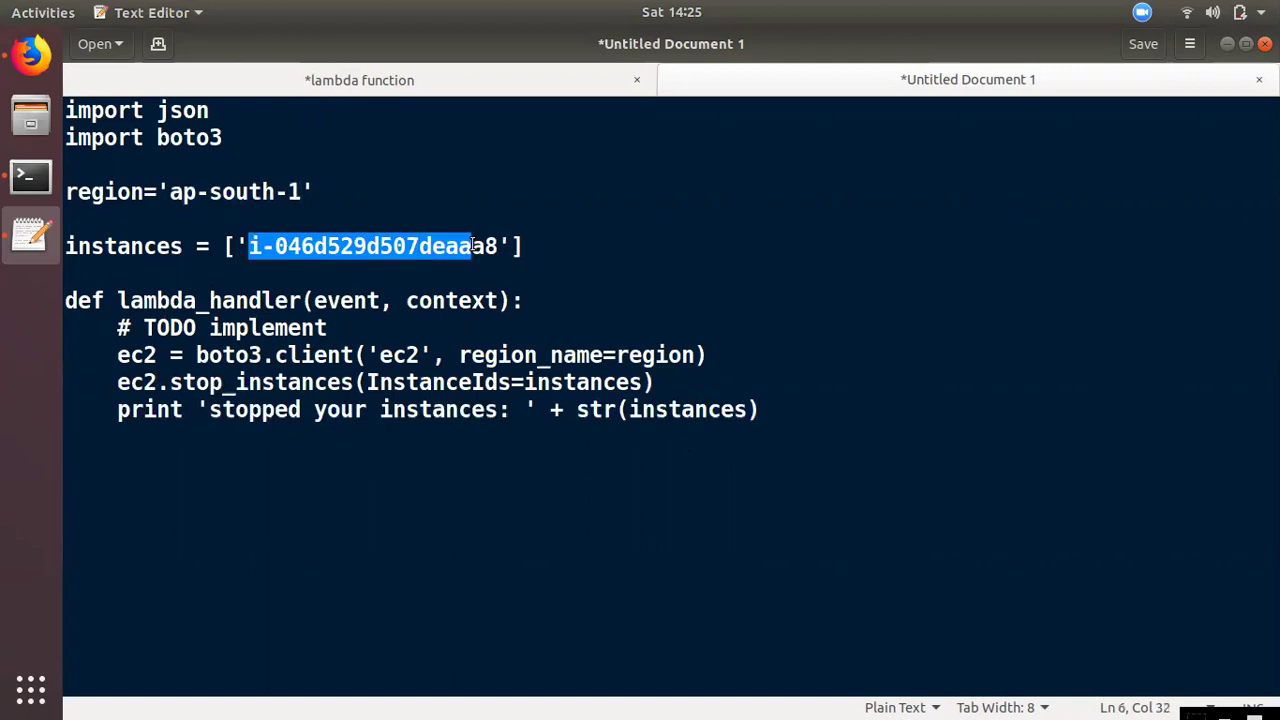
{"action": "left_click", "coordinate": [731, 489]}
{"action": "left_click", "coordinate": [507, 246]}
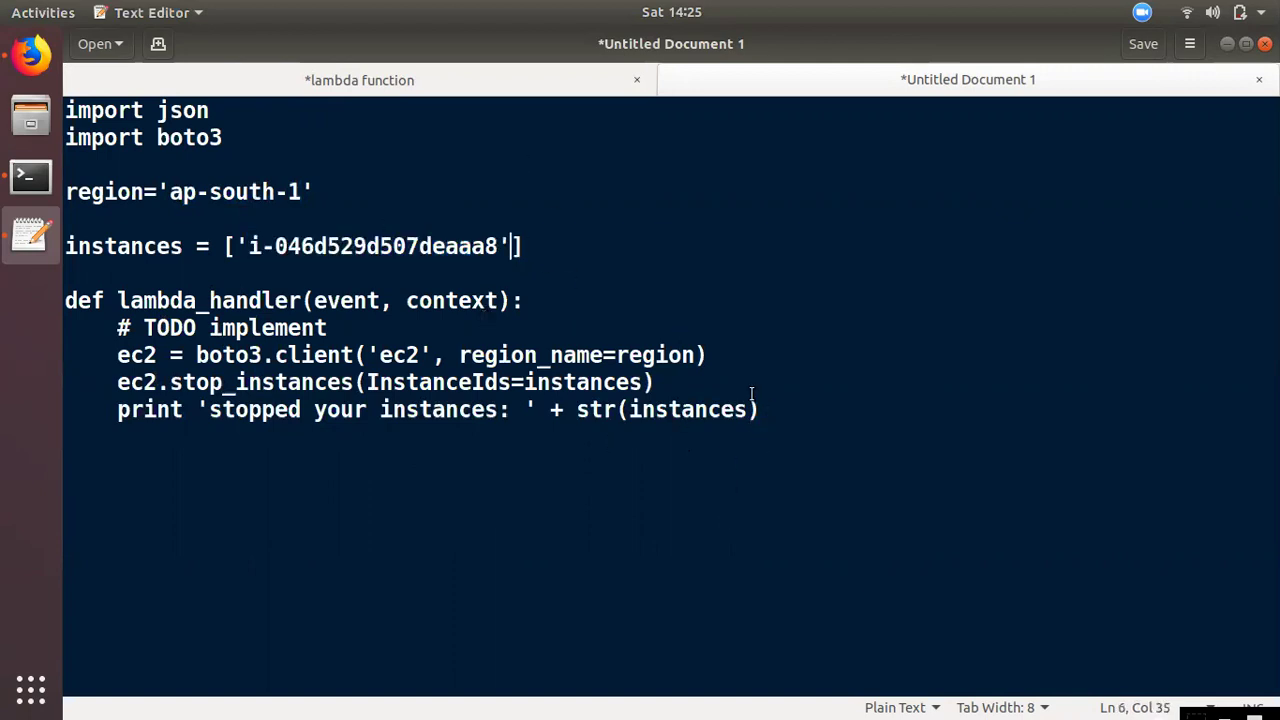
Copy the whole stop script and, in Firefox, replace the default lambda_function code of dev-server1-stop with it.
{"action": "left_click_drag", "start_coordinate": [759, 409], "coordinate": [66, 108]}
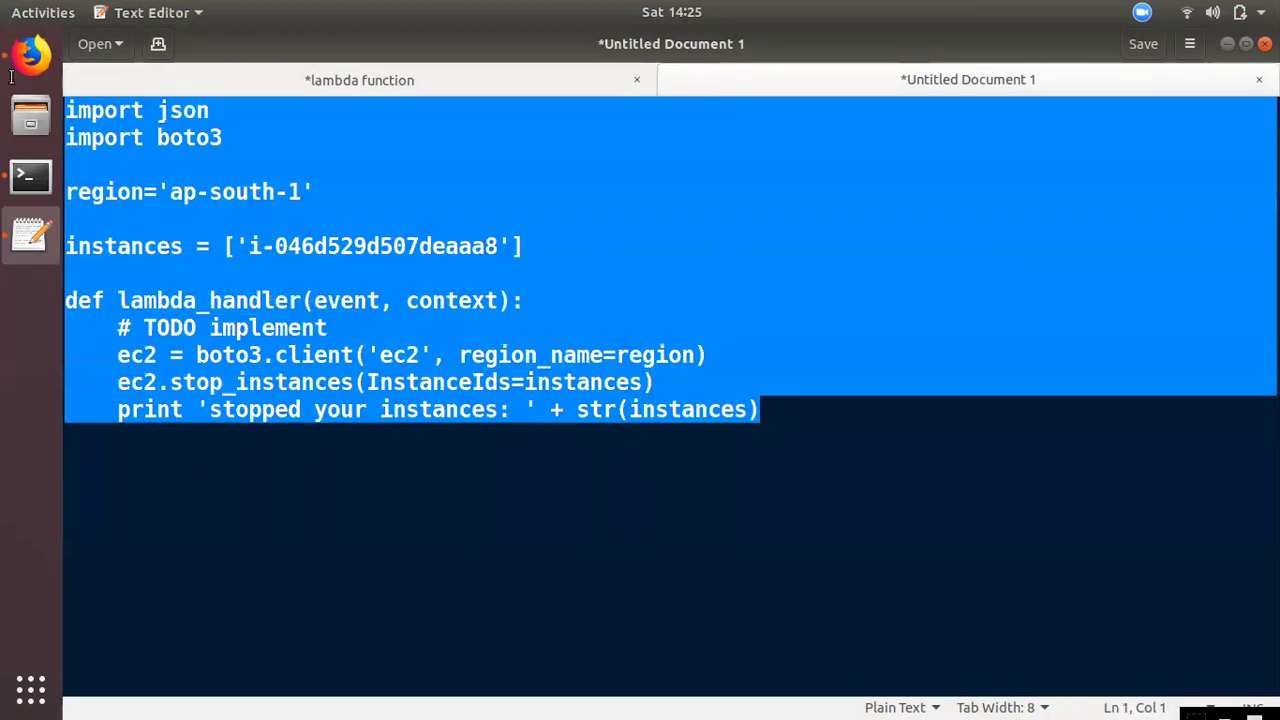
{"action": "right_click", "coordinate": [271, 219]}
{"action": "left_click", "coordinate": [315, 301]}
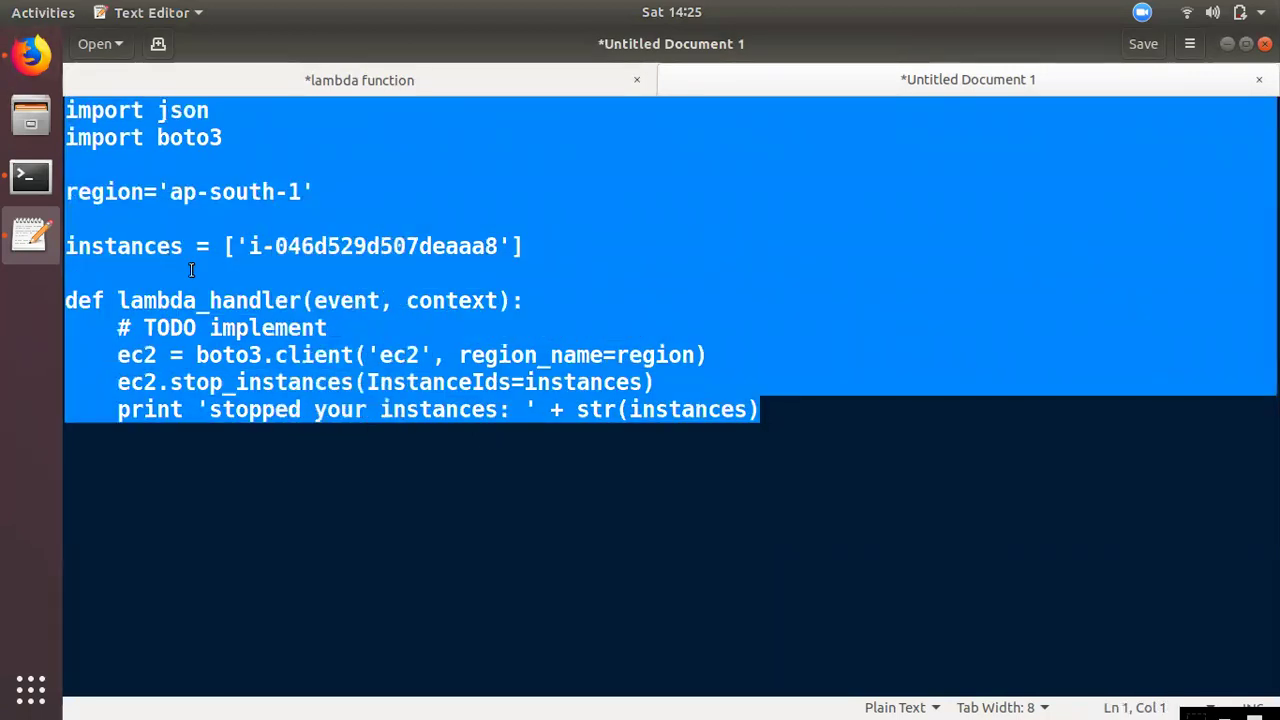
{"action": "left_click", "coordinate": [10, 60]}
{"action": "scroll", "coordinate": [670, 460], "scroll_direction": "down", "scroll_amount": 5}
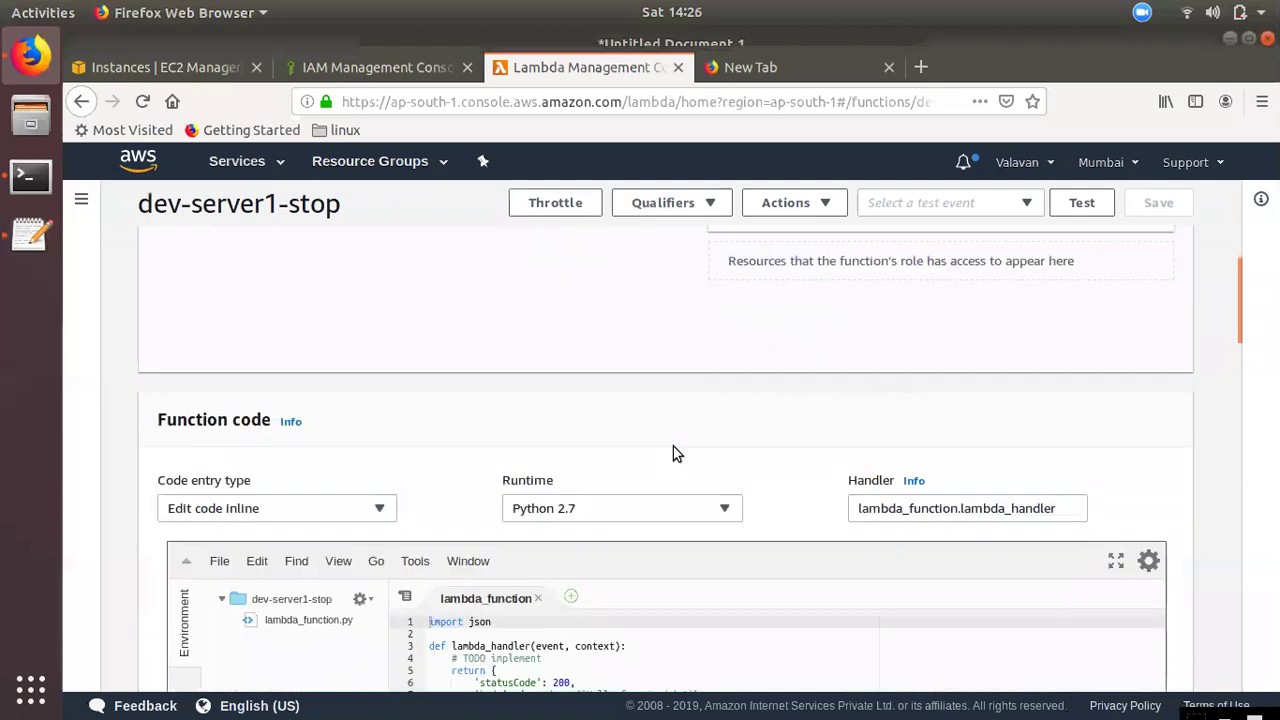
{"action": "scroll", "coordinate": [673, 446], "scroll_direction": "down", "scroll_amount": 4}
{"action": "left_click_drag", "start_coordinate": [471, 378], "coordinate": [331, 213]}
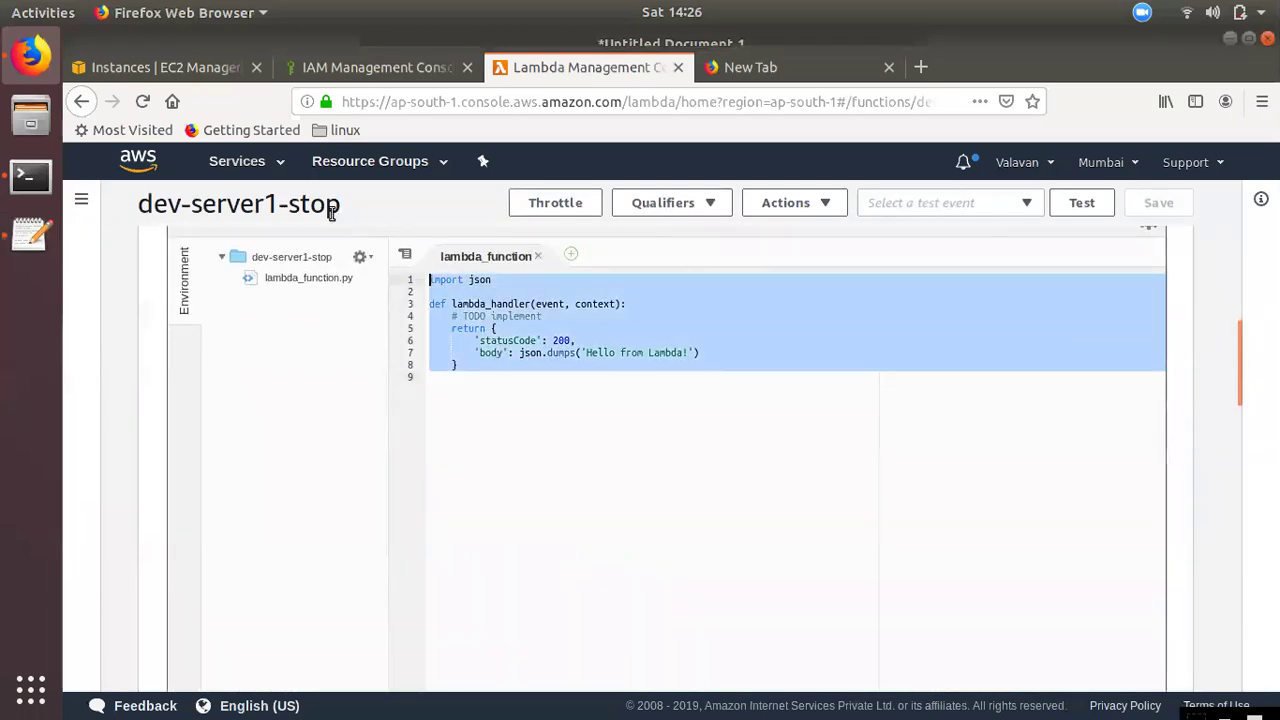
{"action": "key", "text": "BackSpace"}
{"action": "key", "text": "ctrl+v"}
Set the function's timeout to 0 min 5 sec, leaving the memory at 128 MB.
{"action": "scroll", "coordinate": [508, 505], "scroll_direction": "down", "scroll_amount": 10}
{"action": "scroll", "coordinate": [493, 510], "scroll_direction": "down", "scroll_amount": 5}
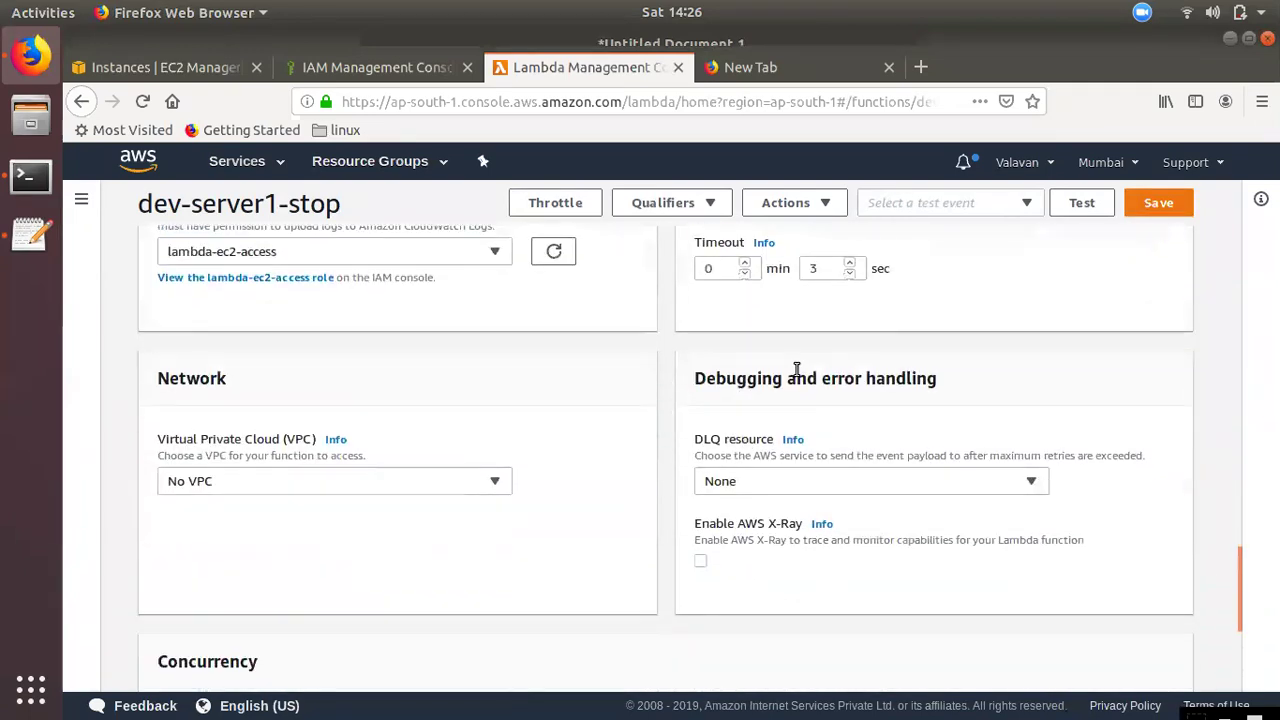
{"action": "scroll", "coordinate": [797, 369], "scroll_direction": "up", "scroll_amount": 1}
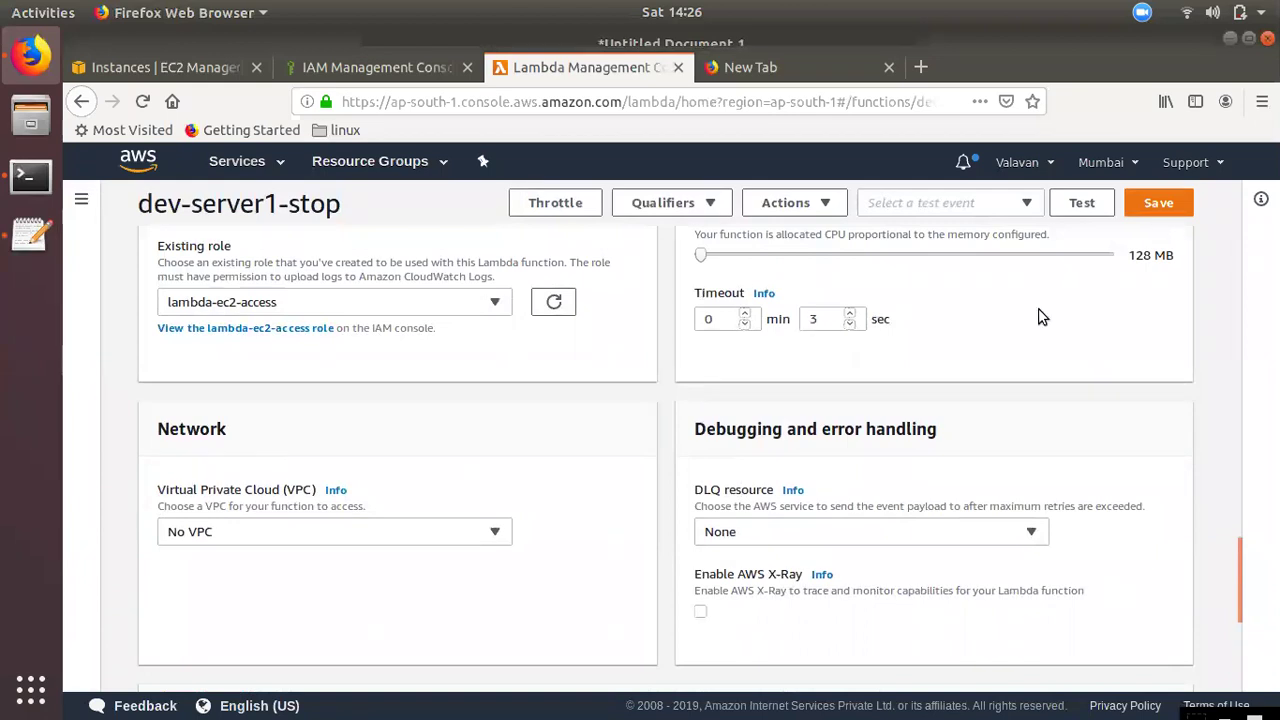
{"action": "scroll", "coordinate": [1146, 265], "scroll_direction": "up", "scroll_amount": 2}
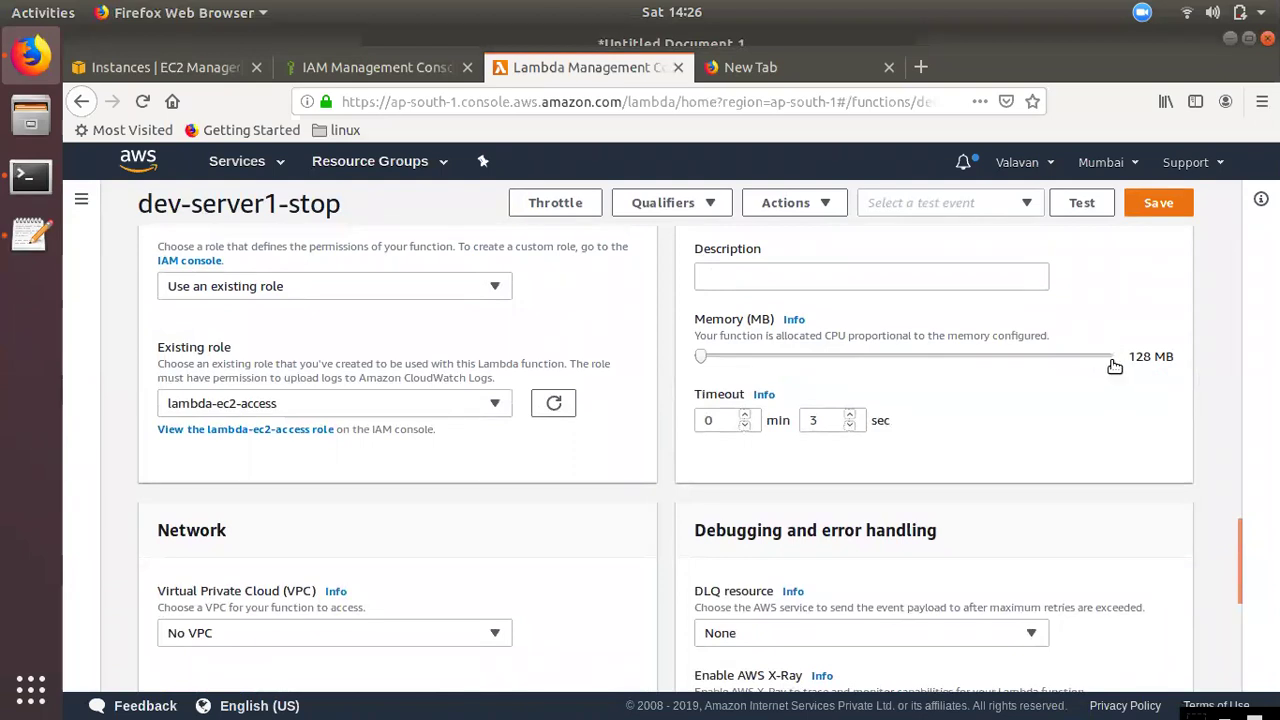
{"action": "left_click", "coordinate": [1110, 358]}
{"action": "left_click_drag", "start_coordinate": [1110, 358], "coordinate": [484, 346]}
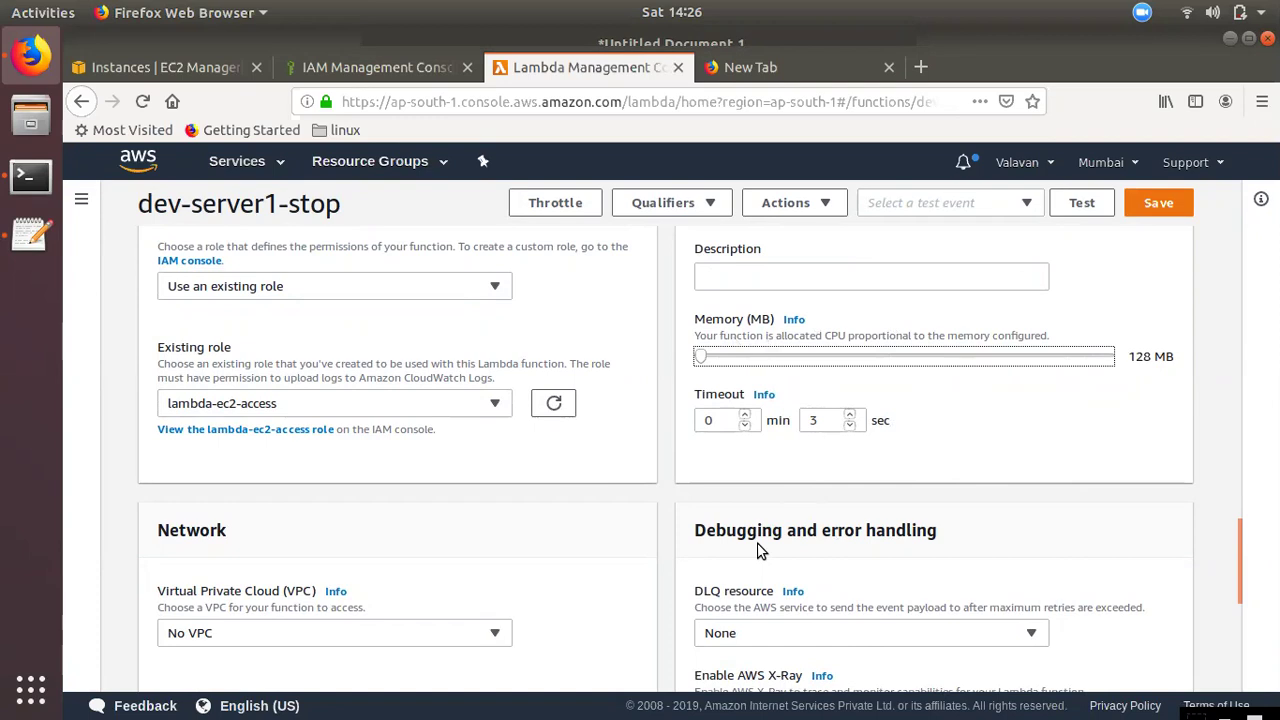
{"action": "left_click", "coordinate": [850, 415]}
{"action": "left_click", "coordinate": [851, 415]}
{"action": "scroll", "coordinate": [845, 575], "scroll_direction": "down", "scroll_amount": 3}
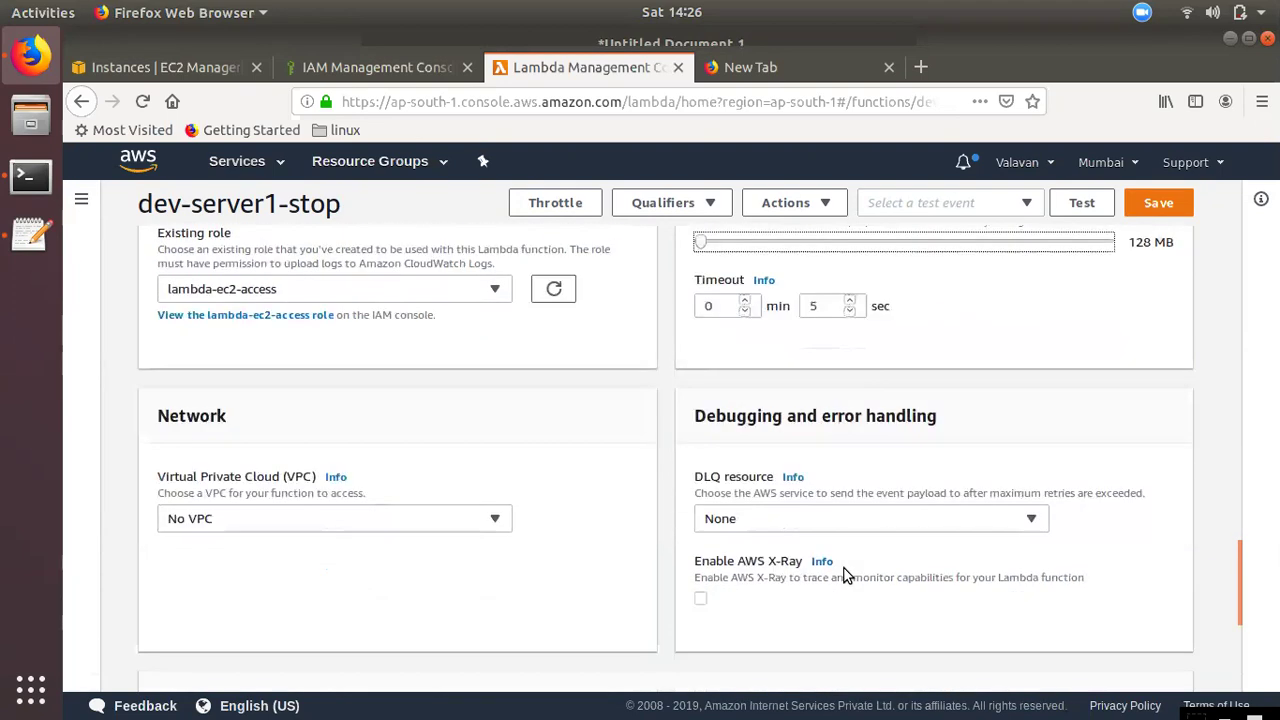
Save the dev-server1-stop function and check the instance's state in the EC2 instances list.
{"action": "scroll", "coordinate": [465, 470], "scroll_direction": "up", "scroll_amount": 15}
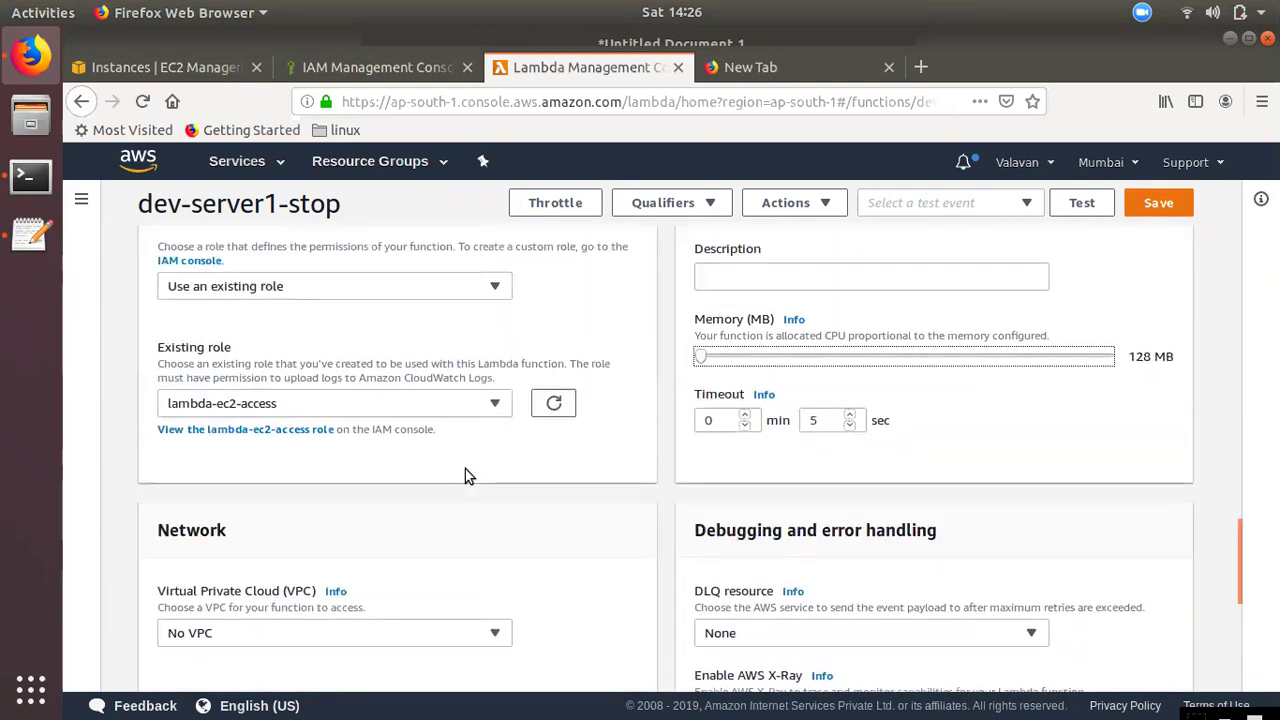
{"action": "scroll", "coordinate": [466, 470], "scroll_direction": "up", "scroll_amount": 8}
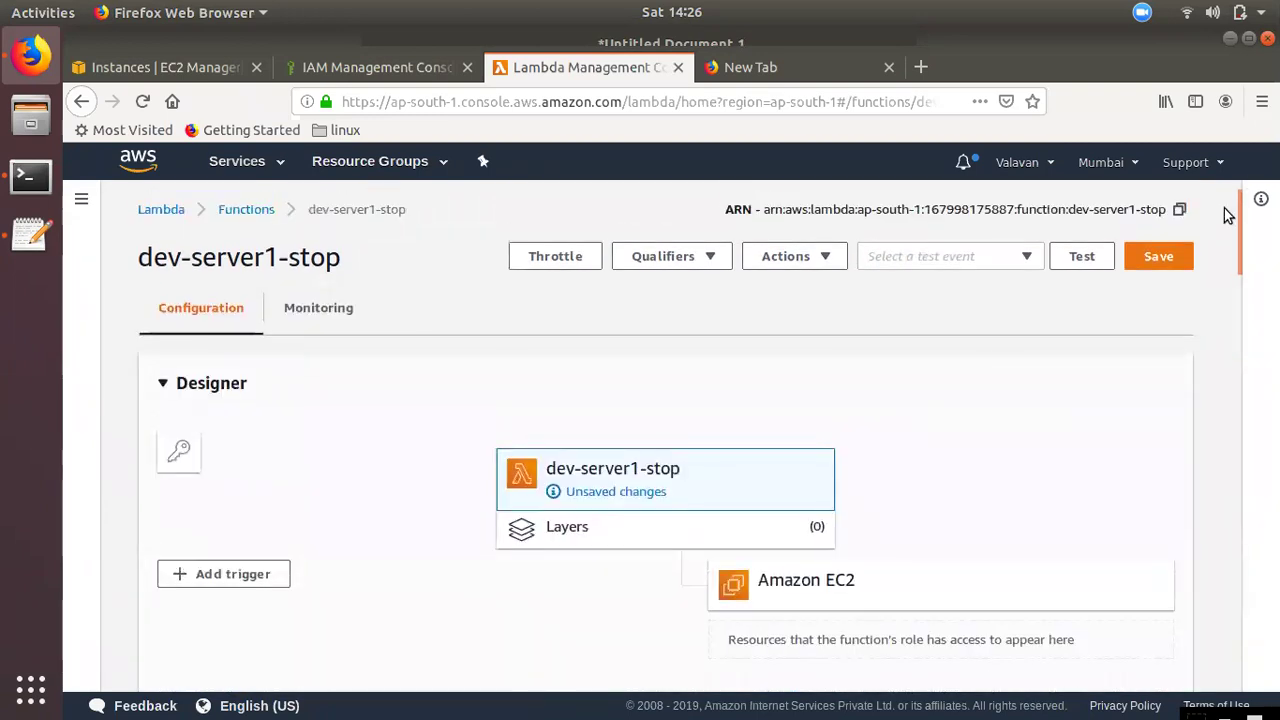
{"action": "left_click", "coordinate": [1168, 256]}
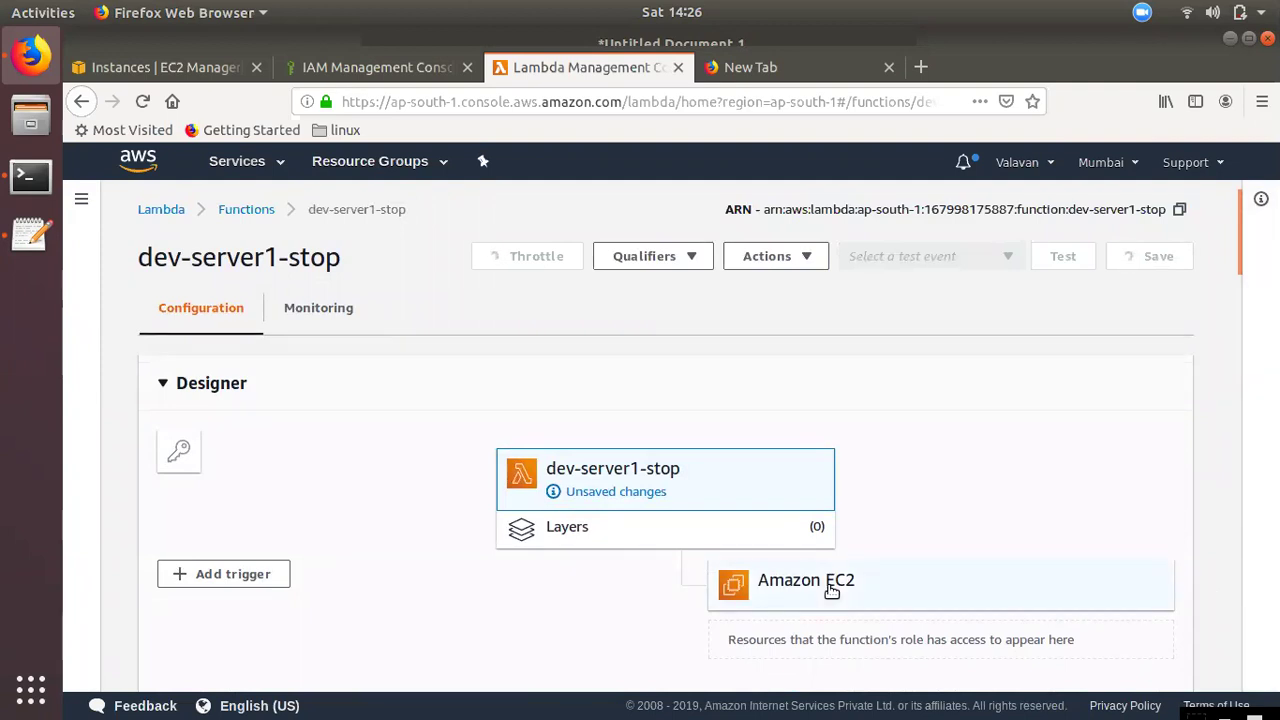
{"action": "left_click", "coordinate": [208, 68]}
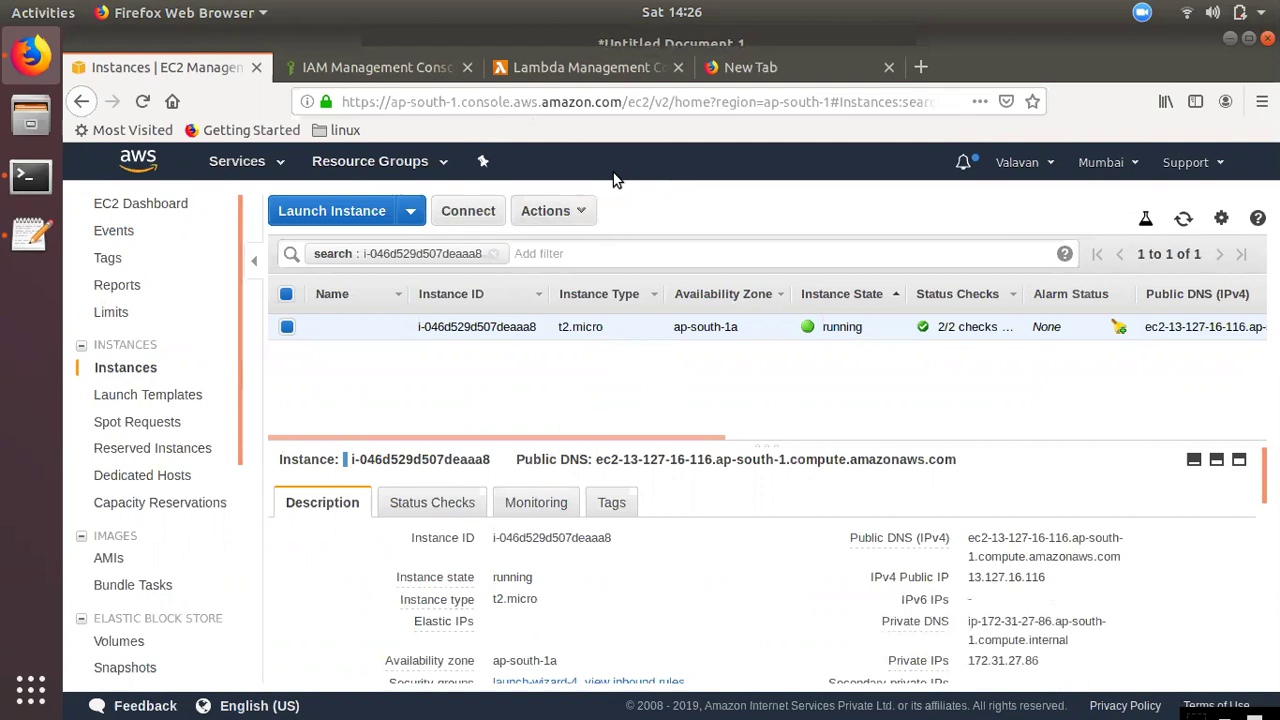
Create a test event named devec2test for the Lambda function from the Hello World template.
{"action": "left_click", "coordinate": [640, 72]}
{"action": "left_click", "coordinate": [1090, 260]}
{"action": "left_click", "coordinate": [356, 486]}
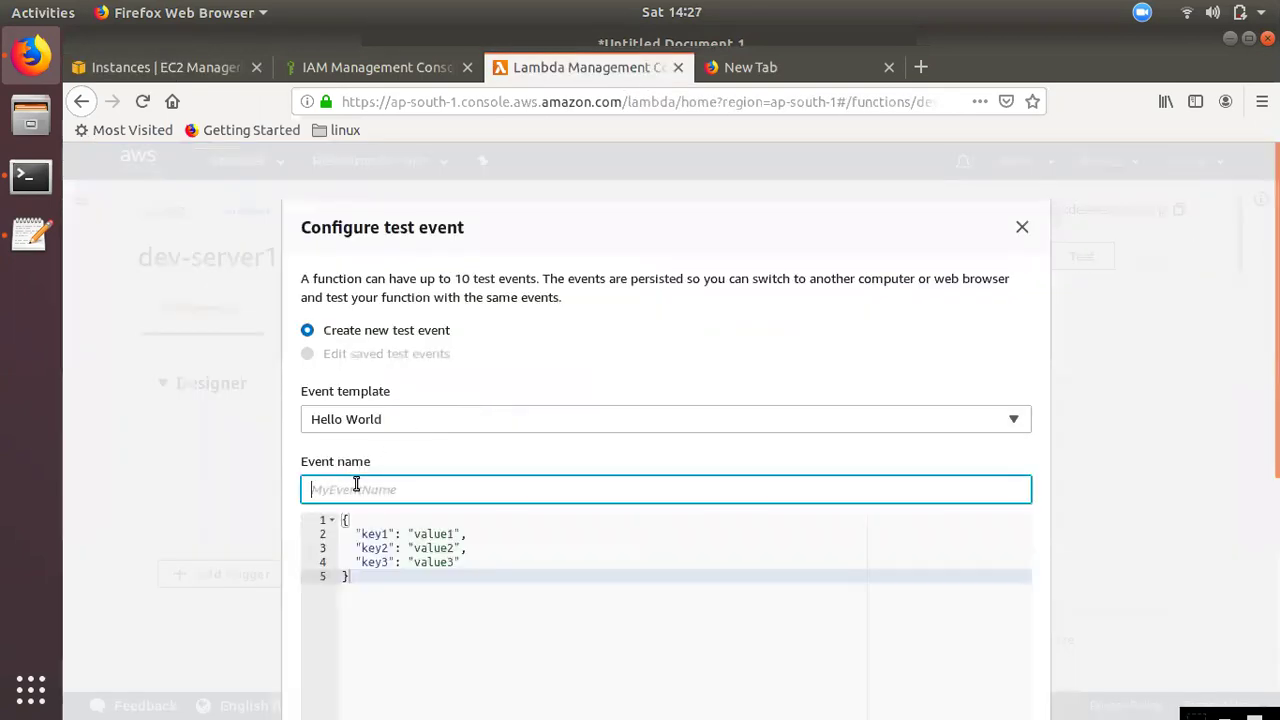
{"action": "type", "text": "dev-serve"}
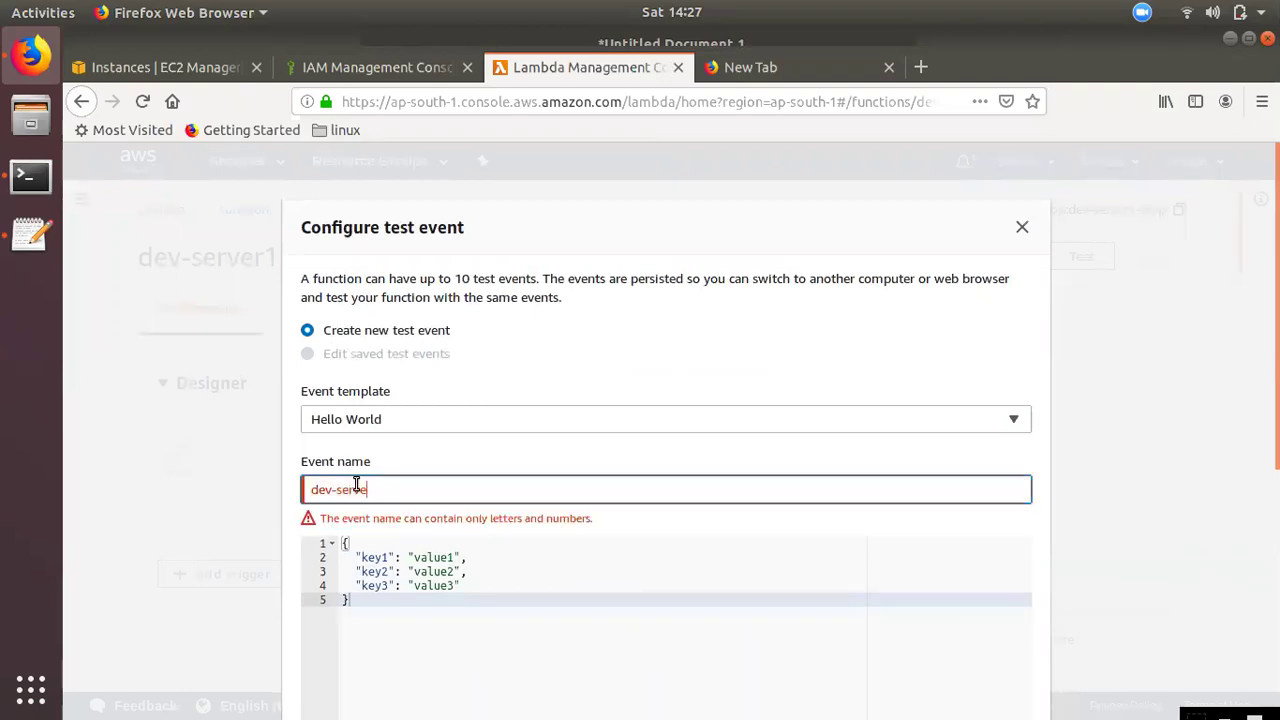
{"action": "key", "text": "BackSpace"}
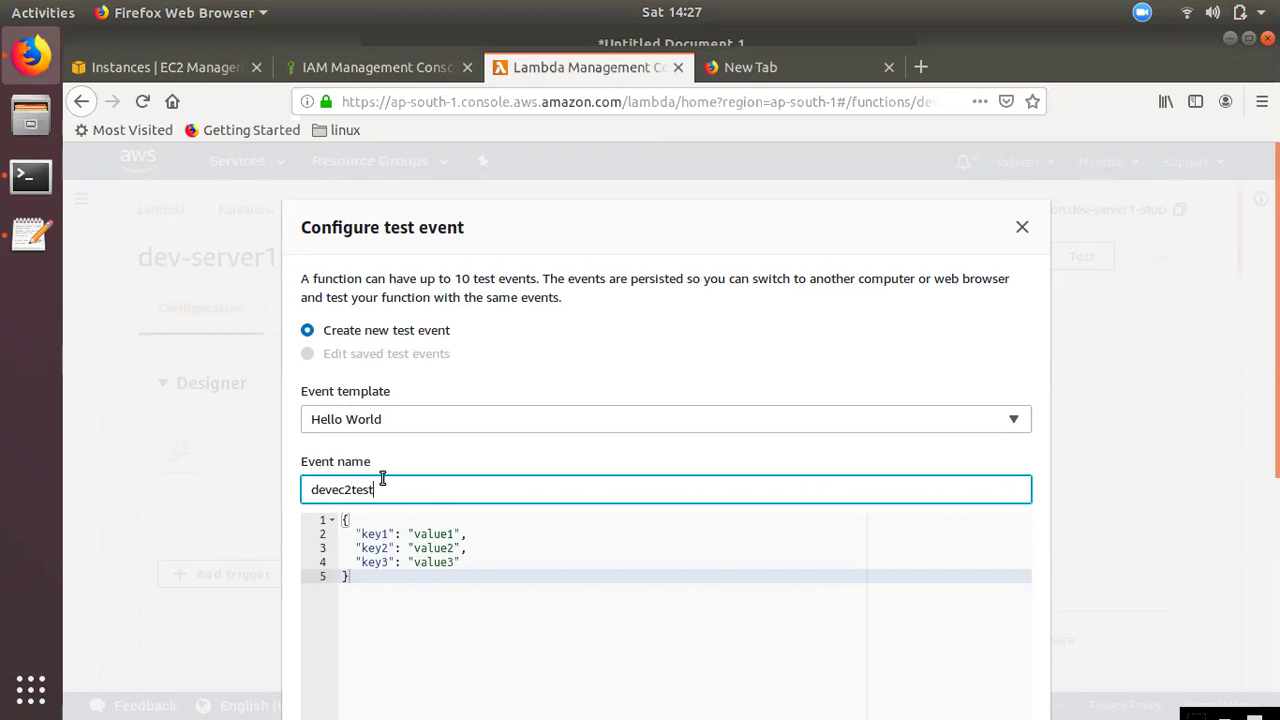
{"action": "scroll", "coordinate": [422, 484], "scroll_direction": "down", "scroll_amount": 5}
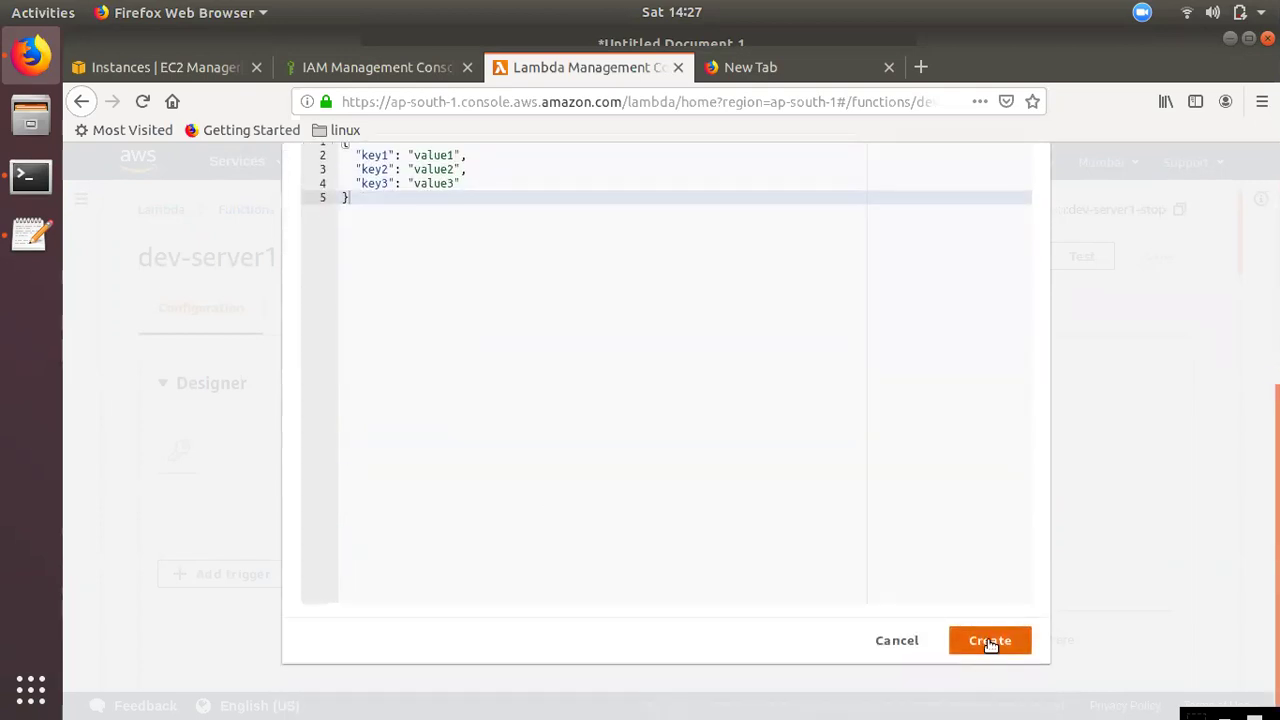
{"action": "left_click", "coordinate": [981, 644]}
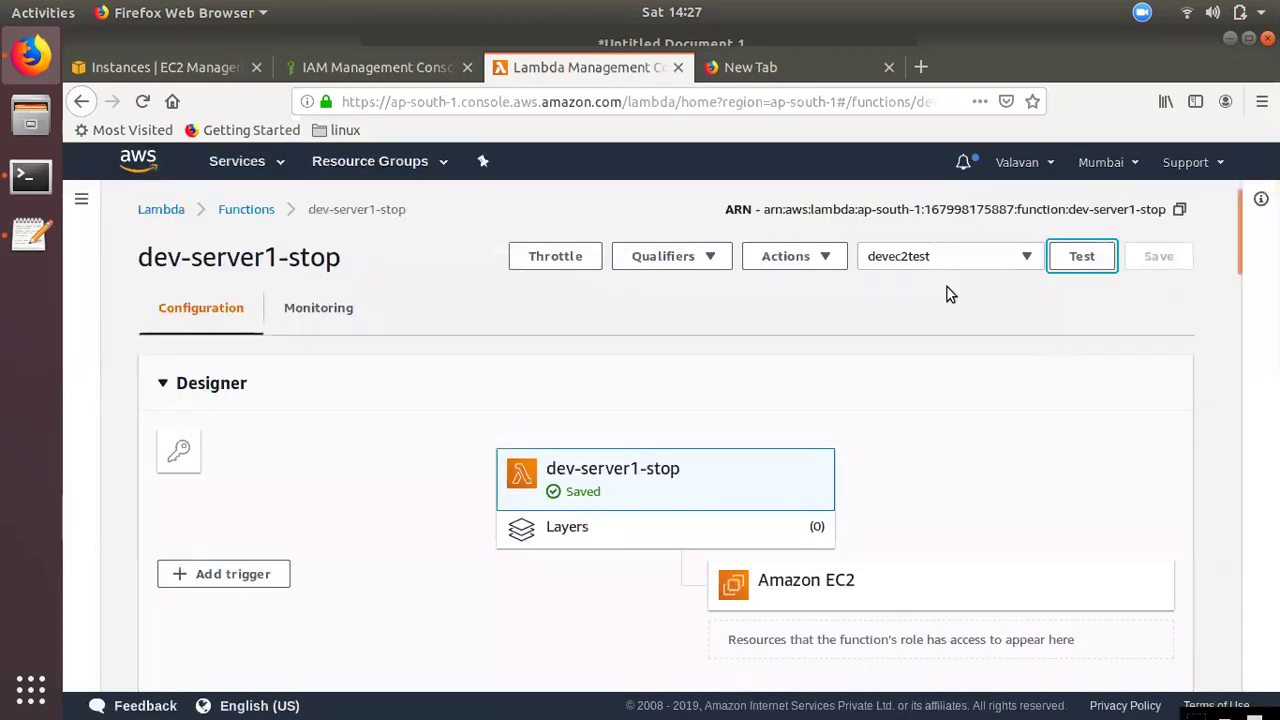
Select the saved test event devec2test, review the function code and run the test.
{"action": "left_click", "coordinate": [990, 257]}
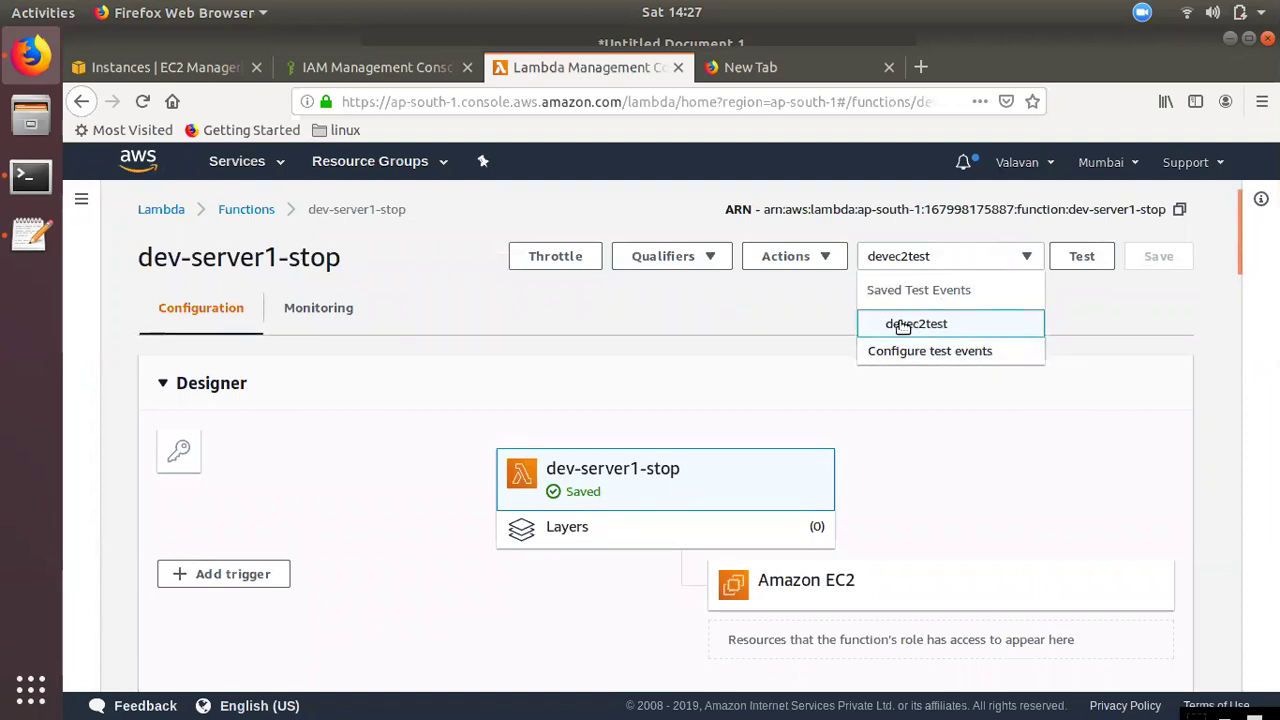
{"action": "left_click", "coordinate": [918, 326]}
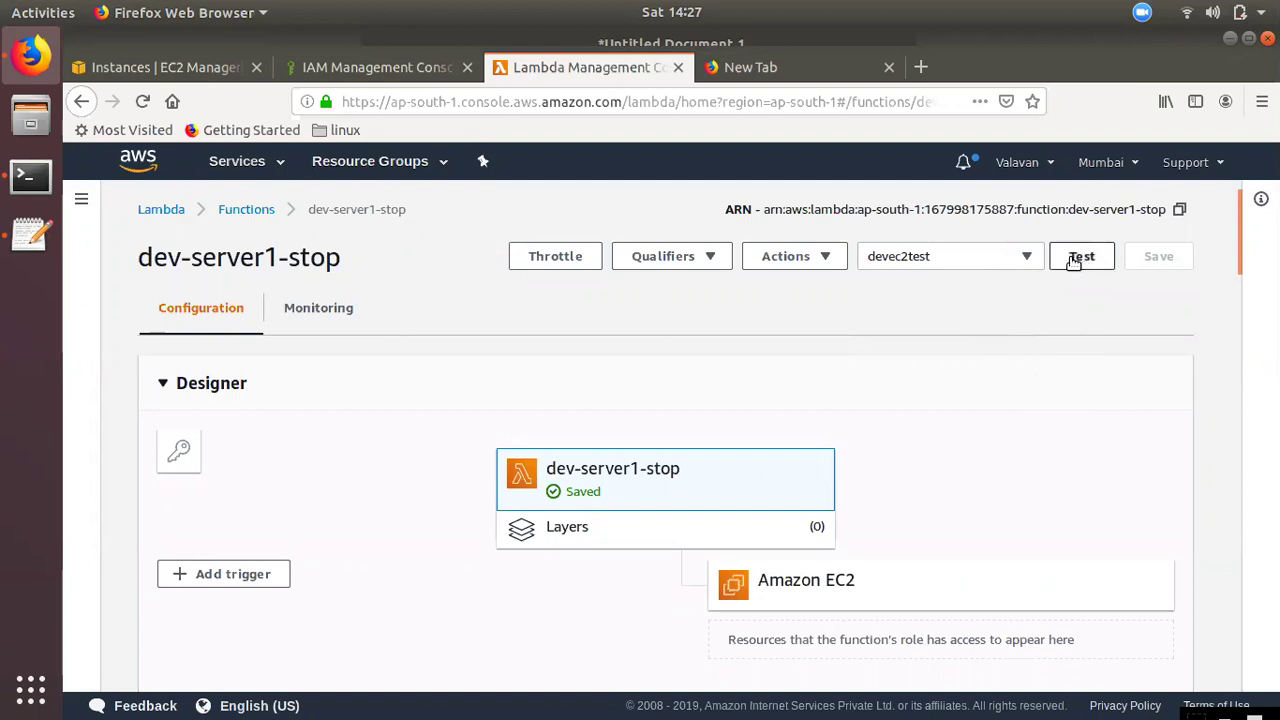
{"action": "scroll", "coordinate": [455, 490], "scroll_direction": "down", "scroll_amount": 5}
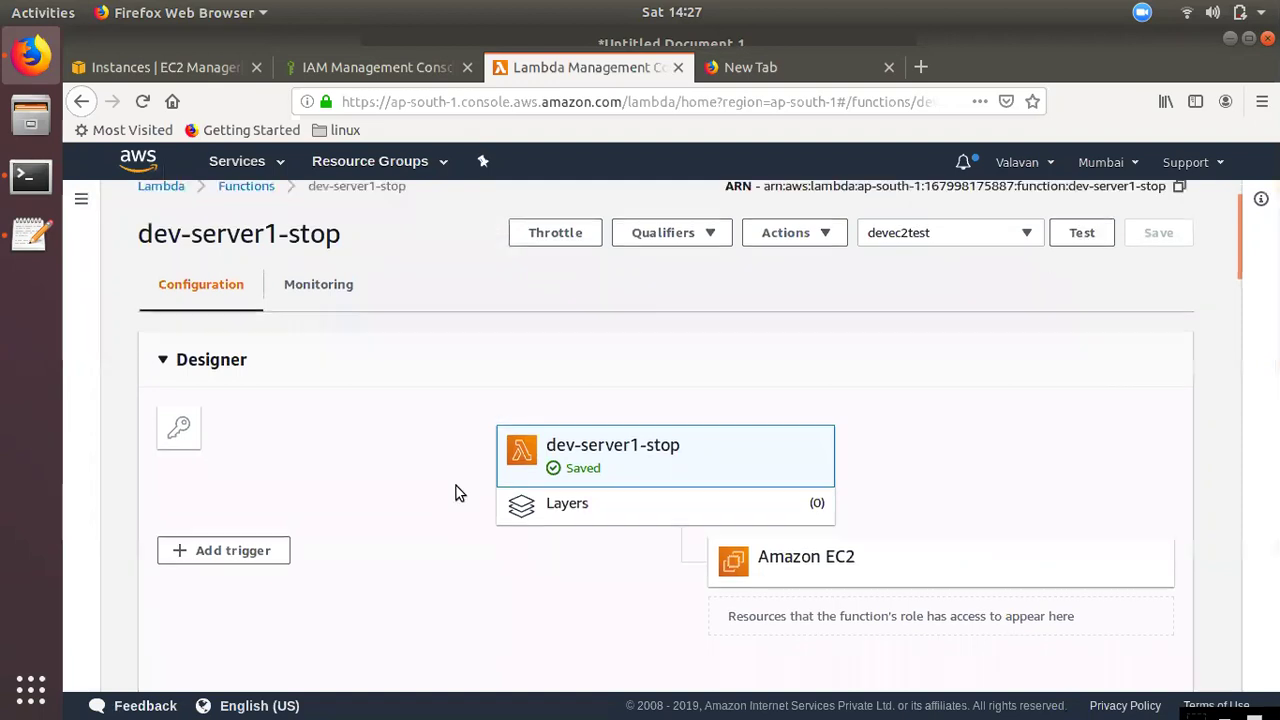
{"action": "scroll", "coordinate": [724, 600], "scroll_direction": "down", "scroll_amount": 5}
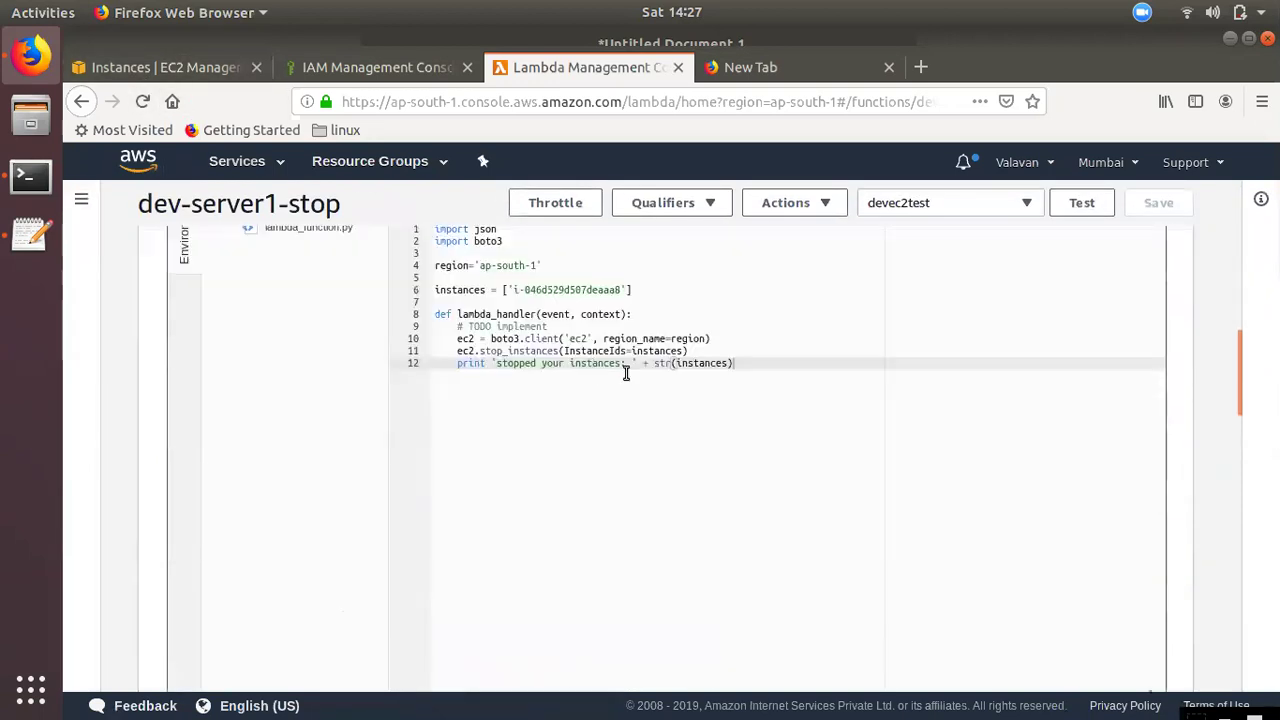
{"action": "left_click", "coordinate": [170, 67]}
{"action": "left_click", "coordinate": [596, 68]}
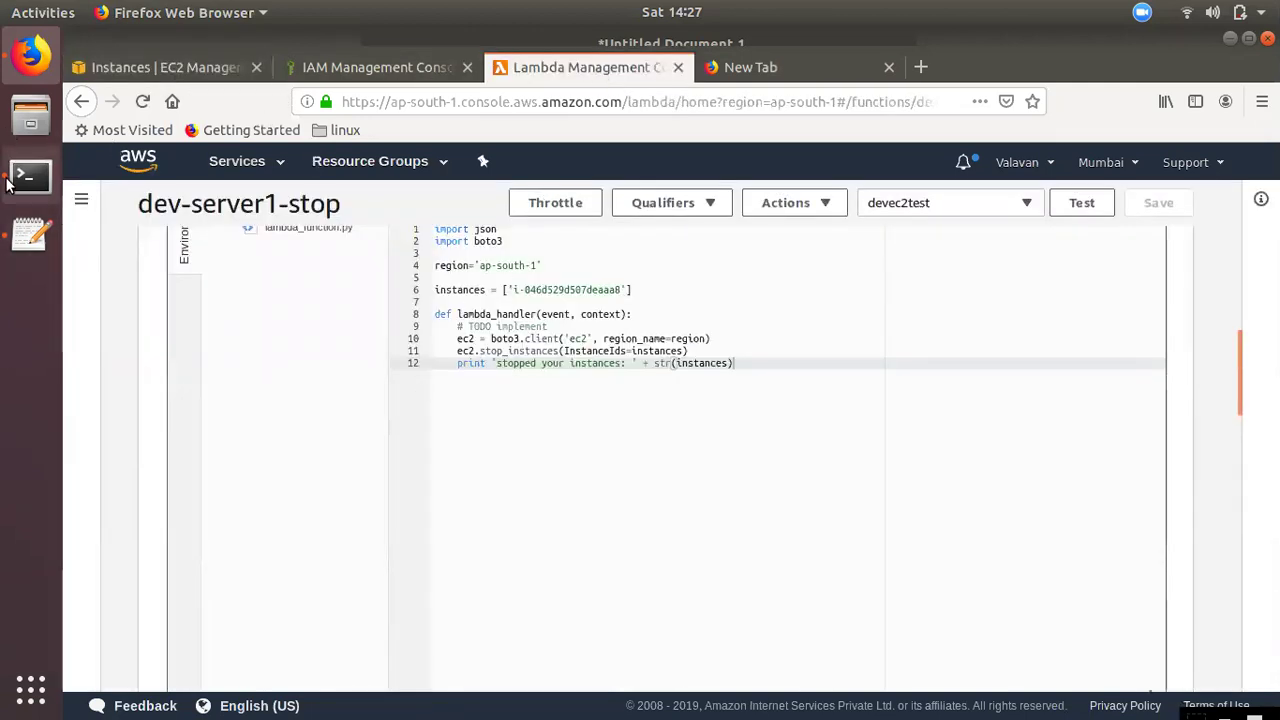
{"action": "scroll", "coordinate": [957, 386], "scroll_direction": "up", "scroll_amount": 10}
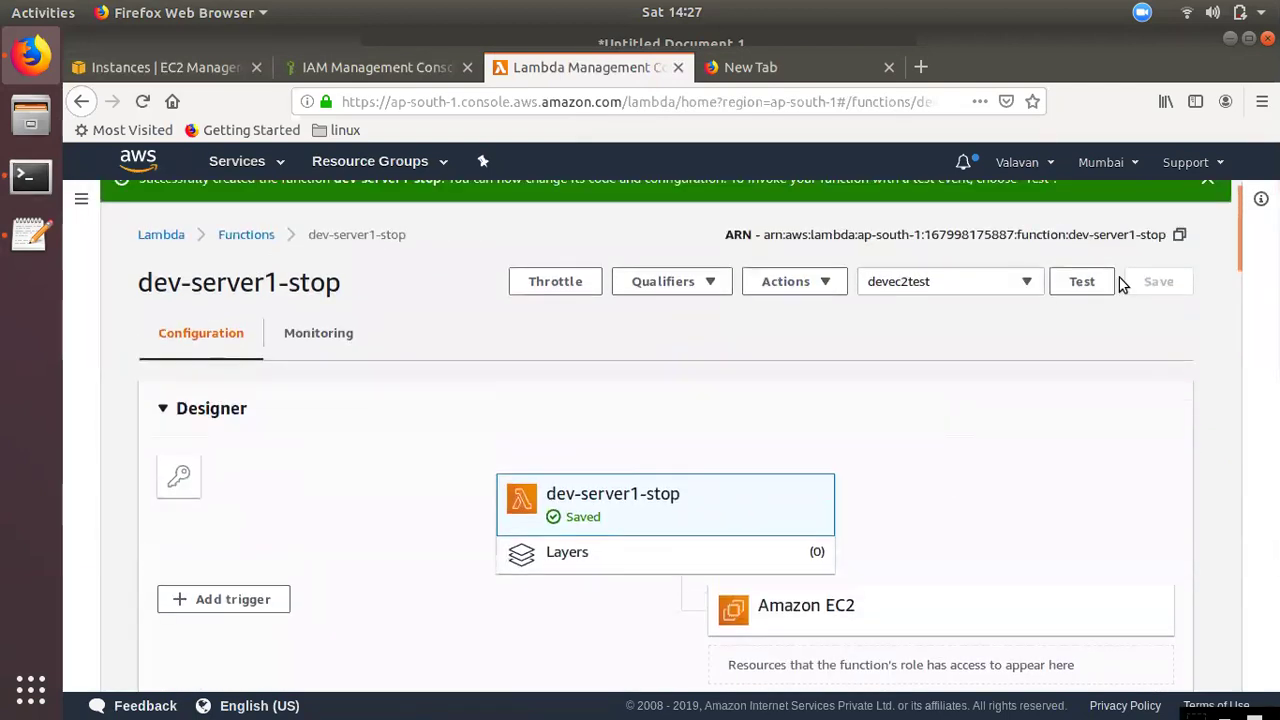
{"action": "left_click", "coordinate": [1080, 308]}
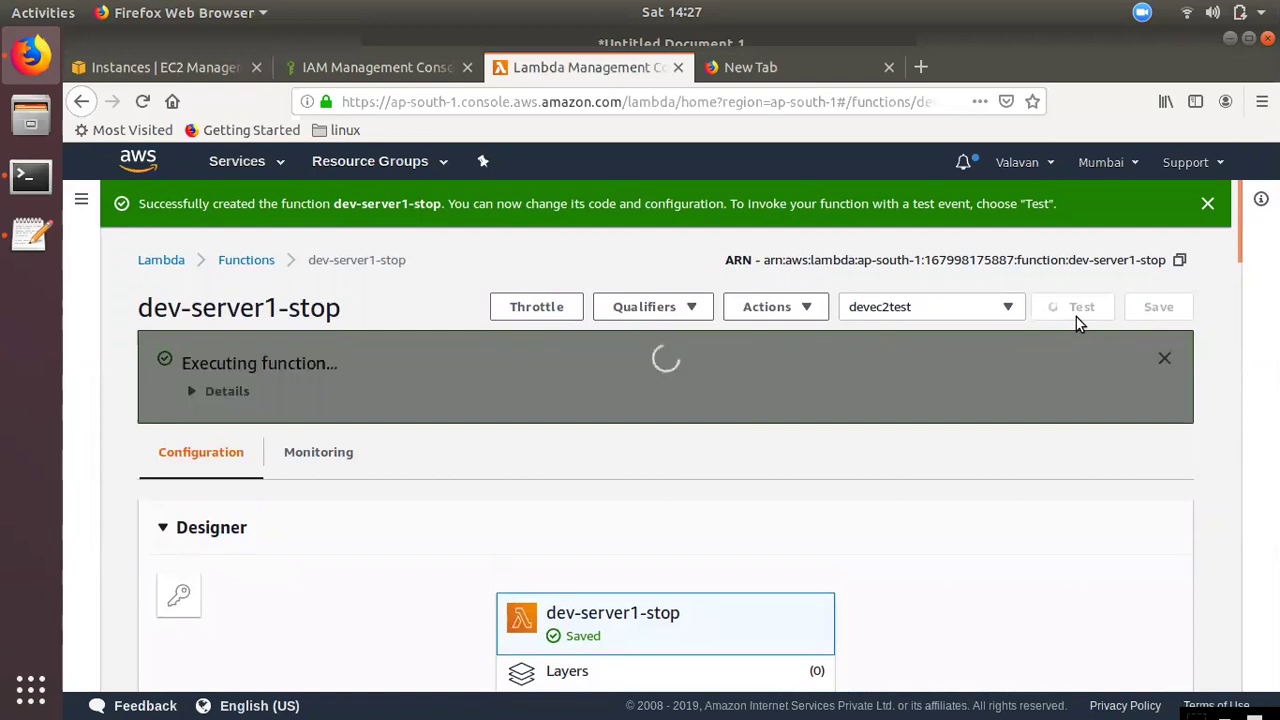
Expand the execution result's details and examine the log output, the configured resources and the maximum memory used.
{"action": "left_click", "coordinate": [215, 391]}
{"action": "scroll", "coordinate": [506, 549], "scroll_direction": "down", "scroll_amount": 3}
{"action": "scroll", "coordinate": [506, 549], "scroll_direction": "down", "scroll_amount": 1}
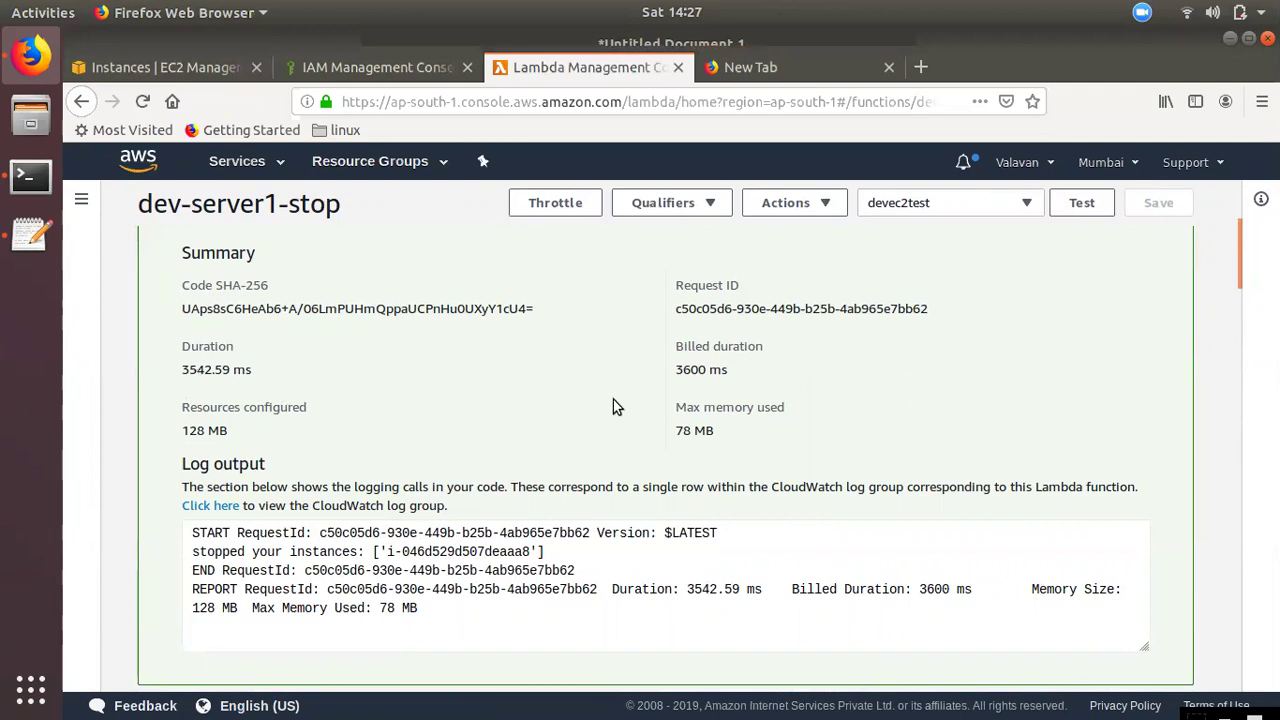
{"action": "left_click_drag", "start_coordinate": [680, 434], "coordinate": [701, 431]}
{"action": "left_click_drag", "start_coordinate": [195, 435], "coordinate": [645, 461]}
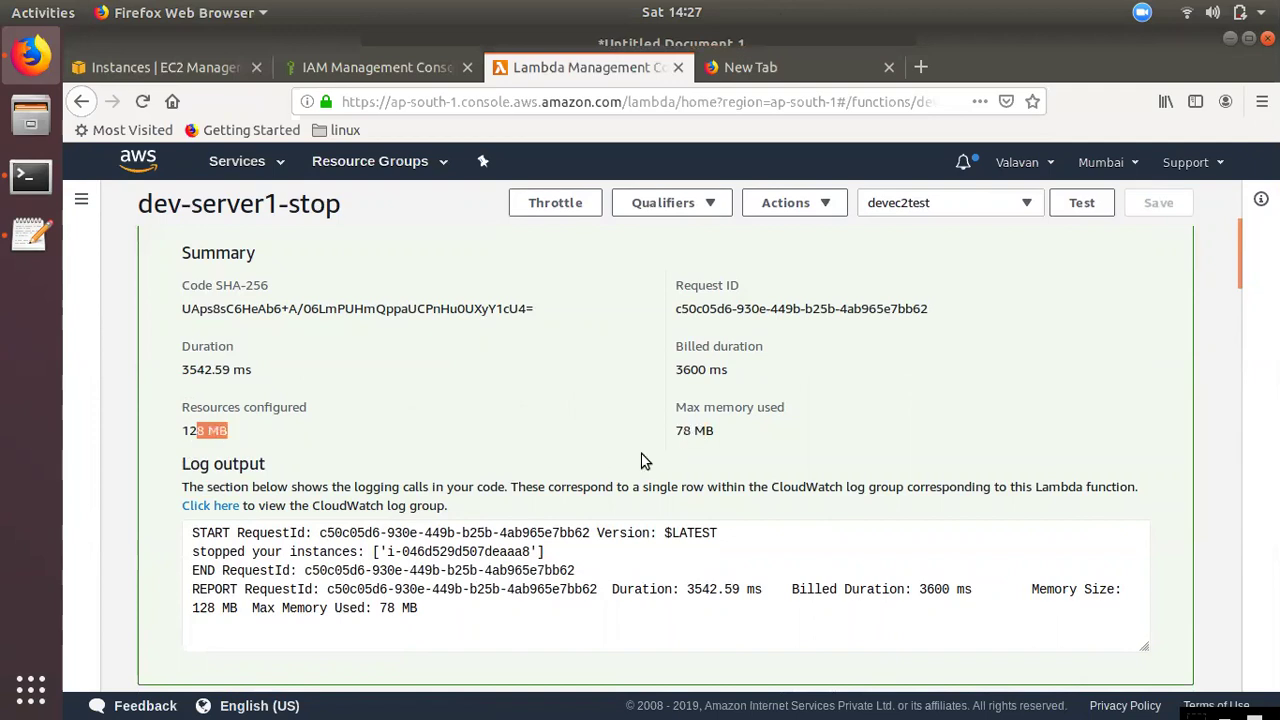
Refresh the EC2 instances list to check the instance's state, and return to the Lambda function.
{"action": "left_click", "coordinate": [178, 75]}
{"action": "left_click", "coordinate": [1185, 220]}
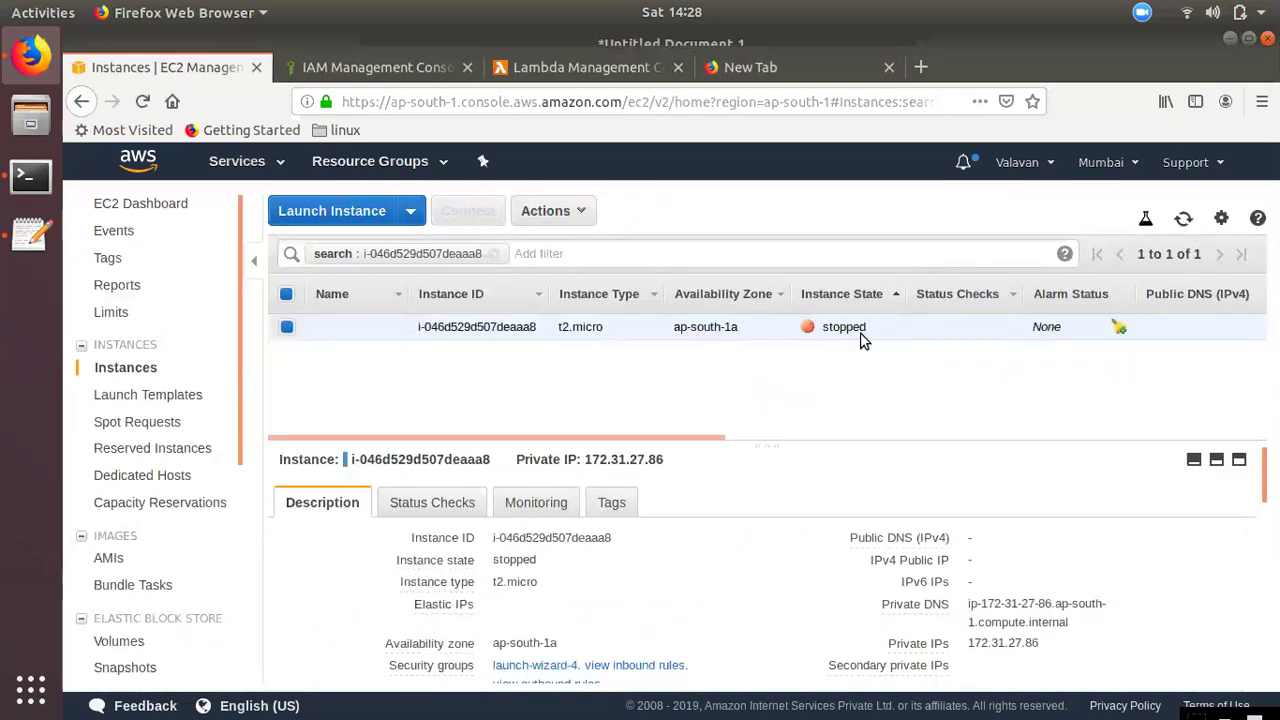
{"action": "left_click", "coordinate": [590, 72]}
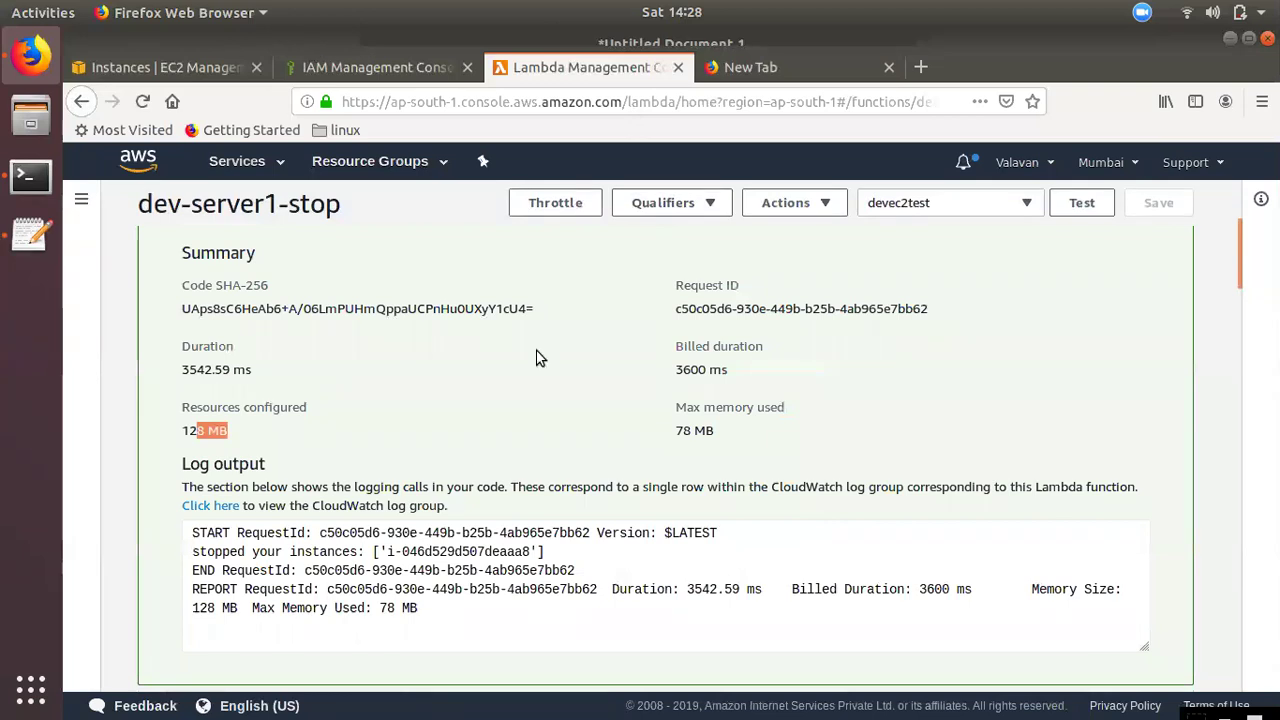
Find the CloudWatch service and open it in a new browser tab, keeping the Lambda function page open.
{"action": "left_click", "coordinate": [245, 161]}
{"action": "type", "text": "cloudw"}
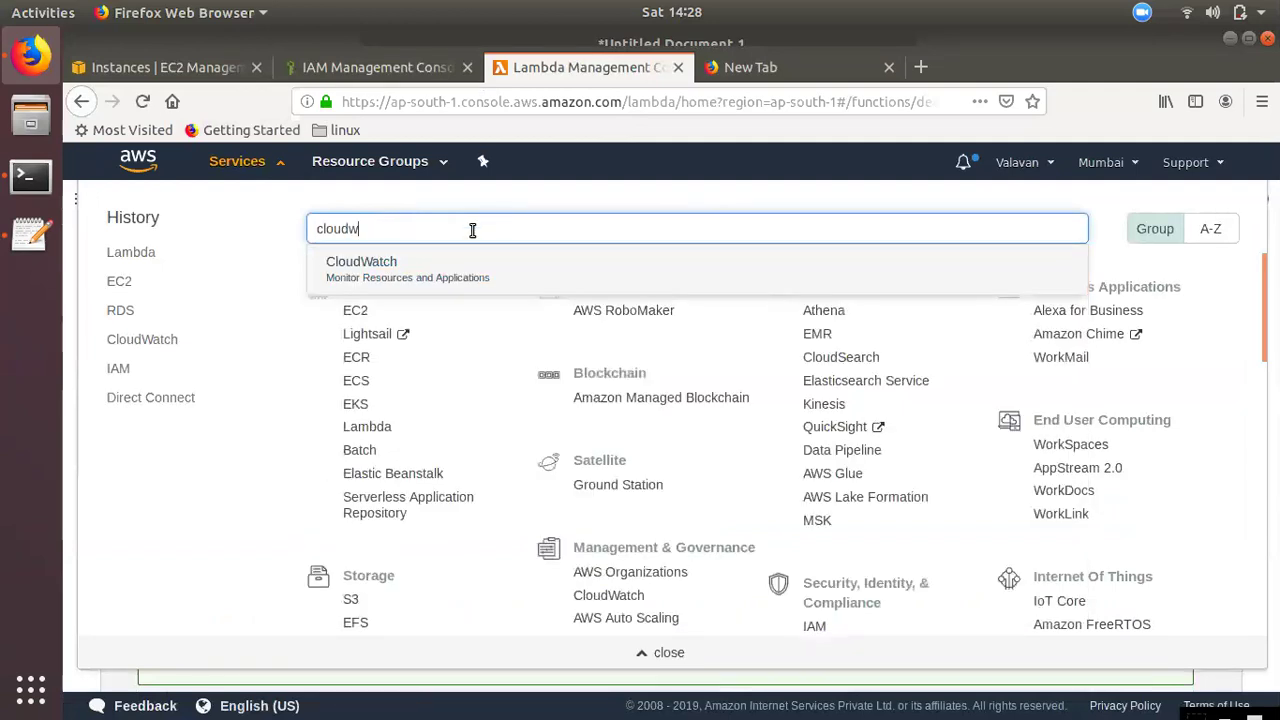
{"action": "right_click", "coordinate": [356, 272]}
{"action": "left_click", "coordinate": [395, 281]}
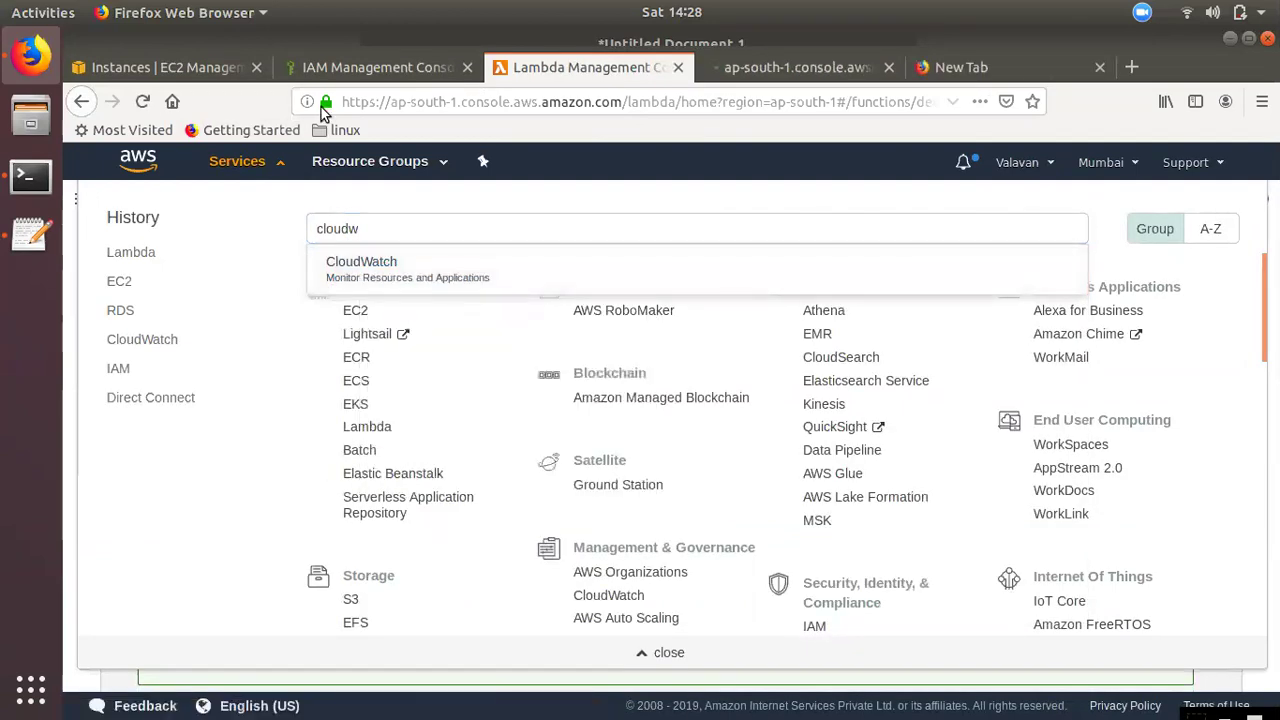
{"action": "left_click", "coordinate": [240, 161]}
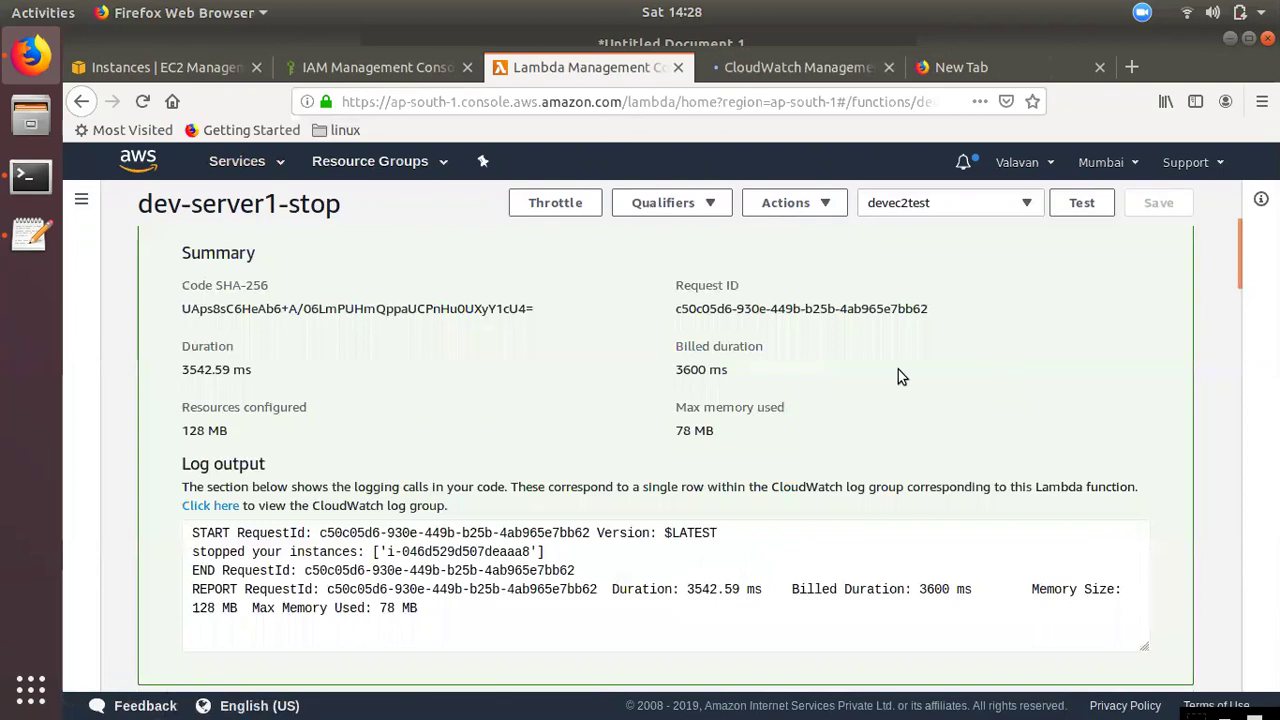
Look over the test's execution result and open the monitoring view of the dev-server1-stop function.
{"action": "scroll", "coordinate": [597, 400], "scroll_direction": "down", "scroll_amount": 5}
{"action": "scroll", "coordinate": [373, 378], "scroll_direction": "up", "scroll_amount": 8}
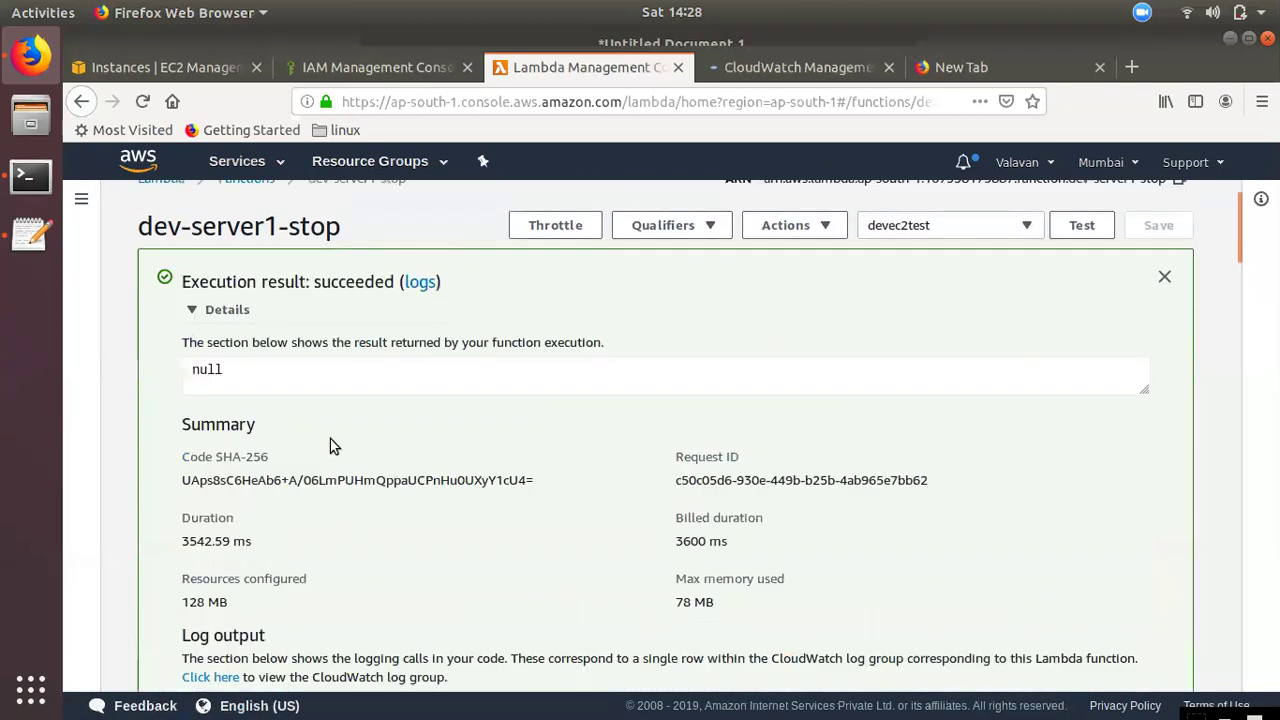
{"action": "scroll", "coordinate": [403, 423], "scroll_direction": "down", "scroll_amount": 9}
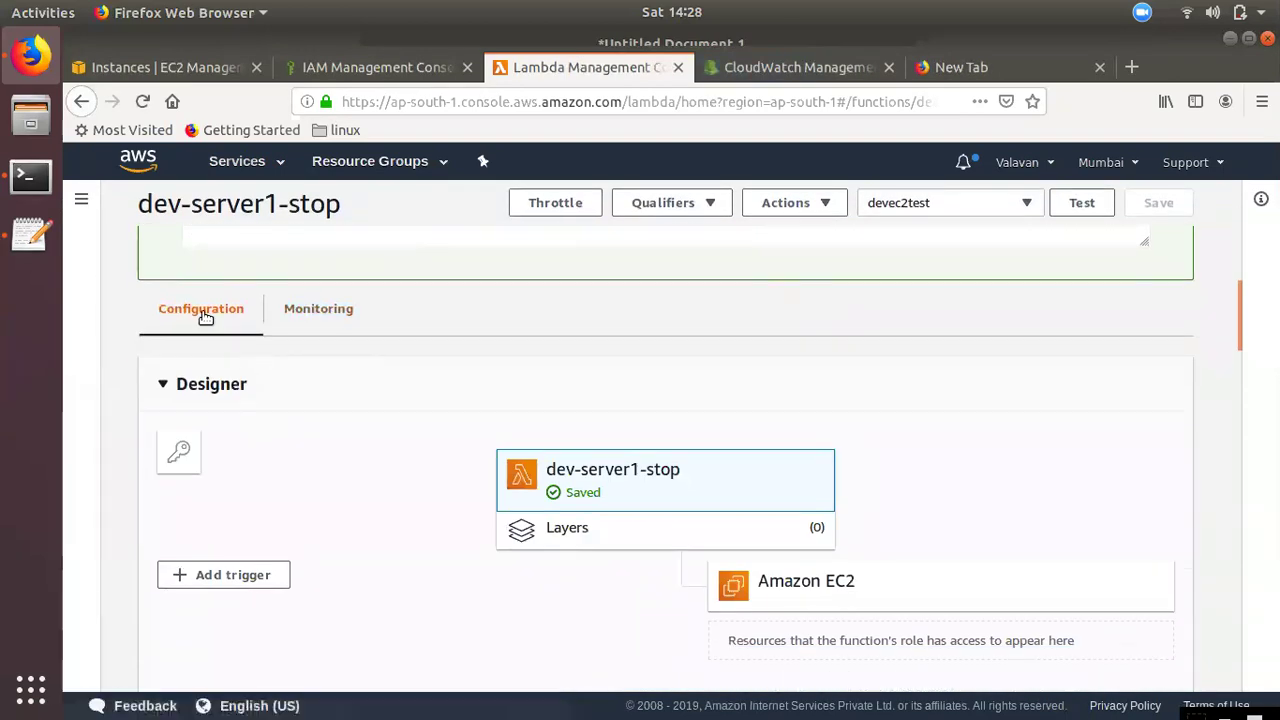
{"action": "left_click", "coordinate": [338, 314]}
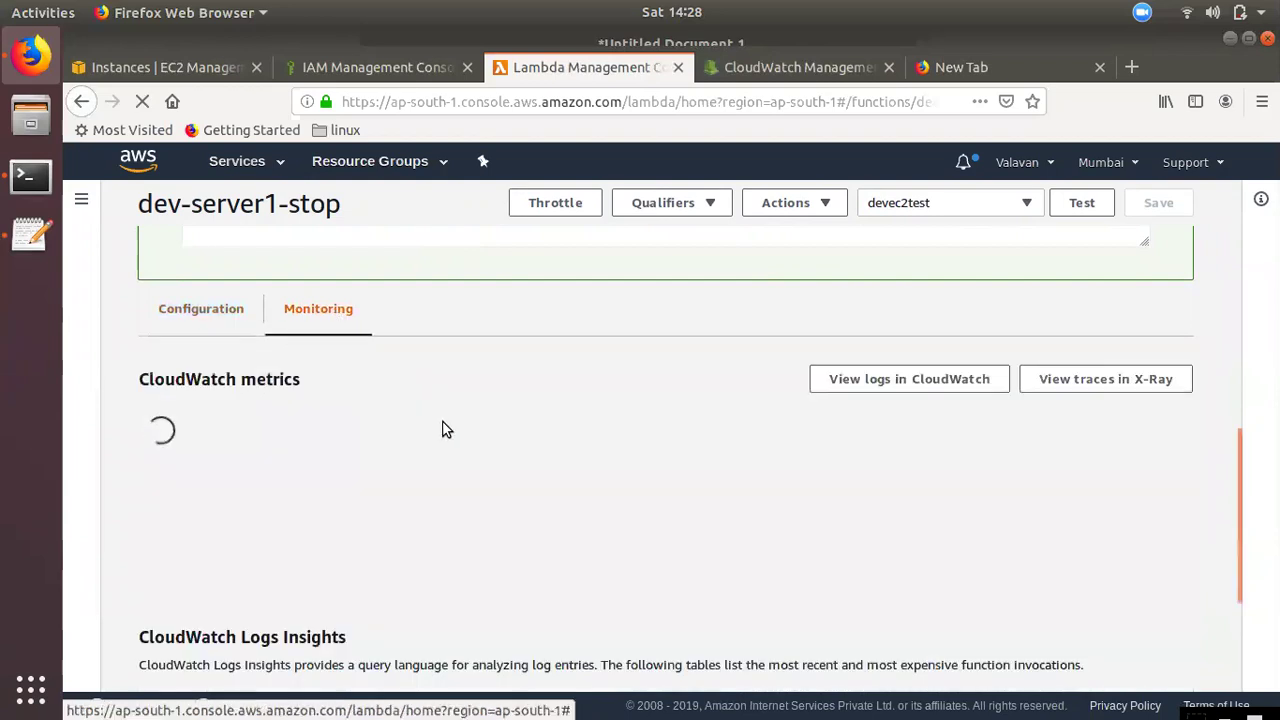
{"action": "scroll", "coordinate": [430, 578], "scroll_direction": "down", "scroll_amount": 1}
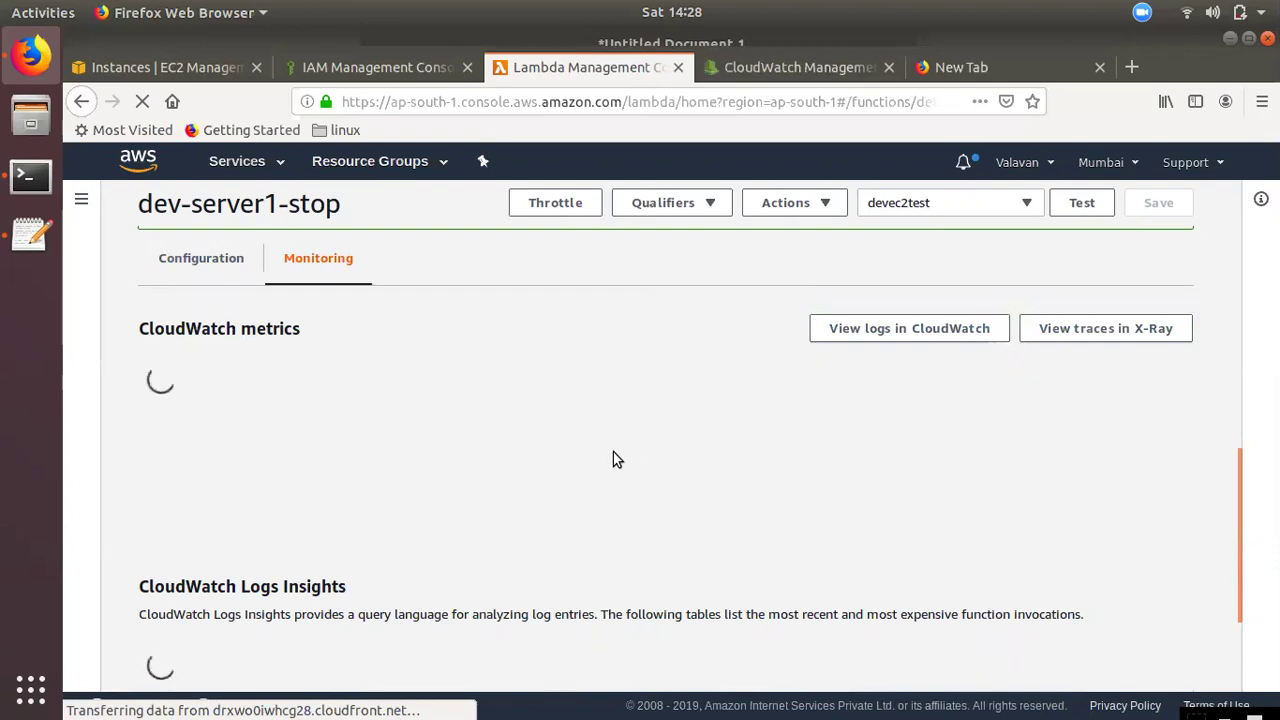
Start a new CloudWatch Events rule with a schedule as its event source, based on a cron expression.
{"action": "left_click", "coordinate": [763, 67]}
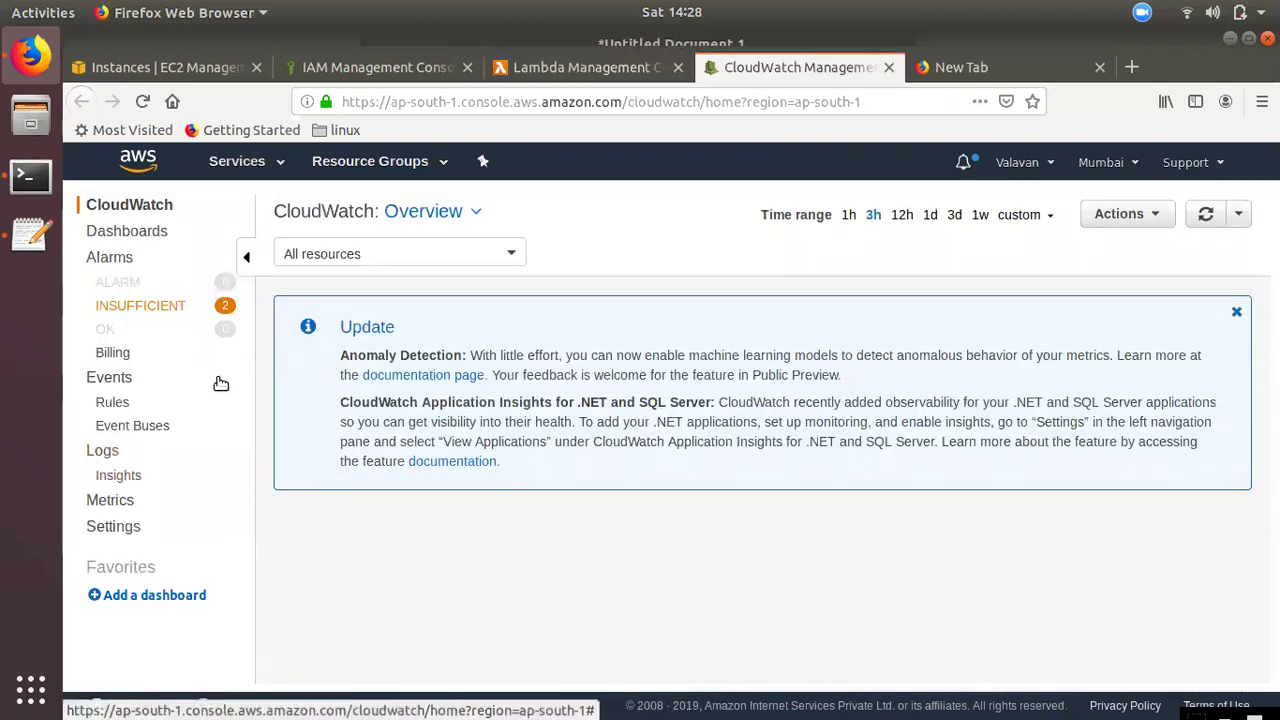
{"action": "left_click", "coordinate": [112, 403]}
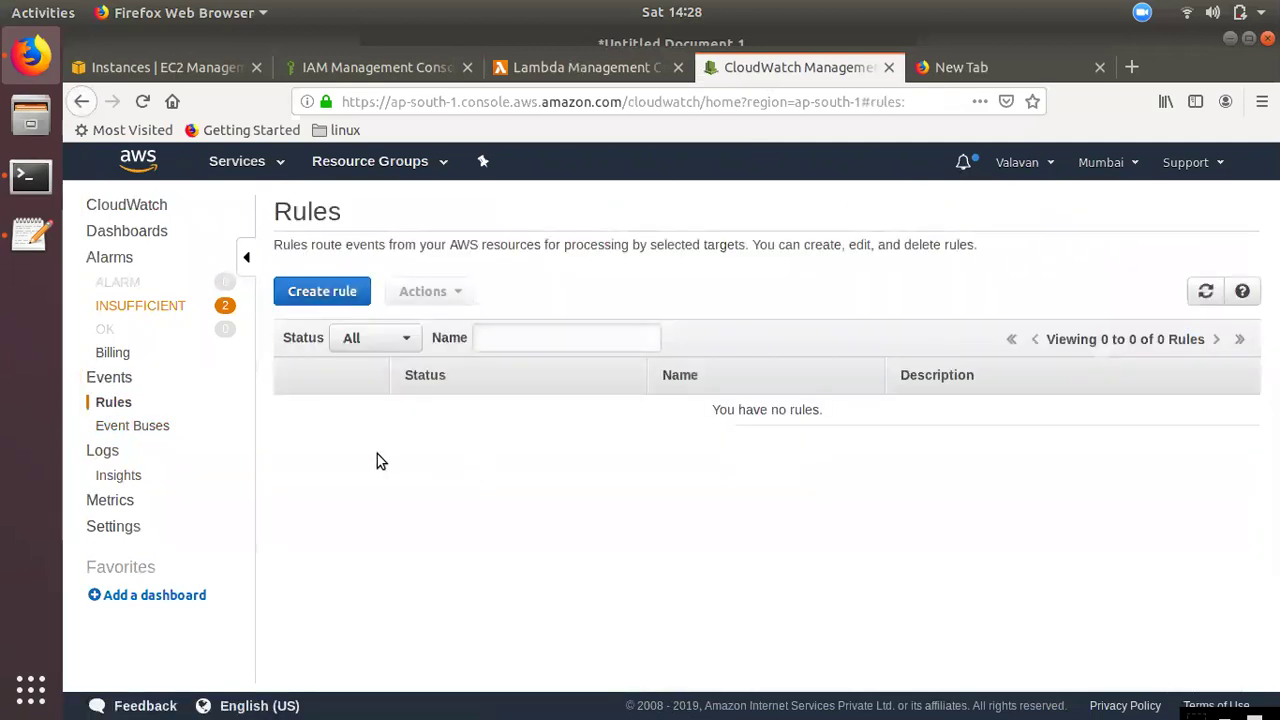
{"action": "left_click", "coordinate": [332, 291]}
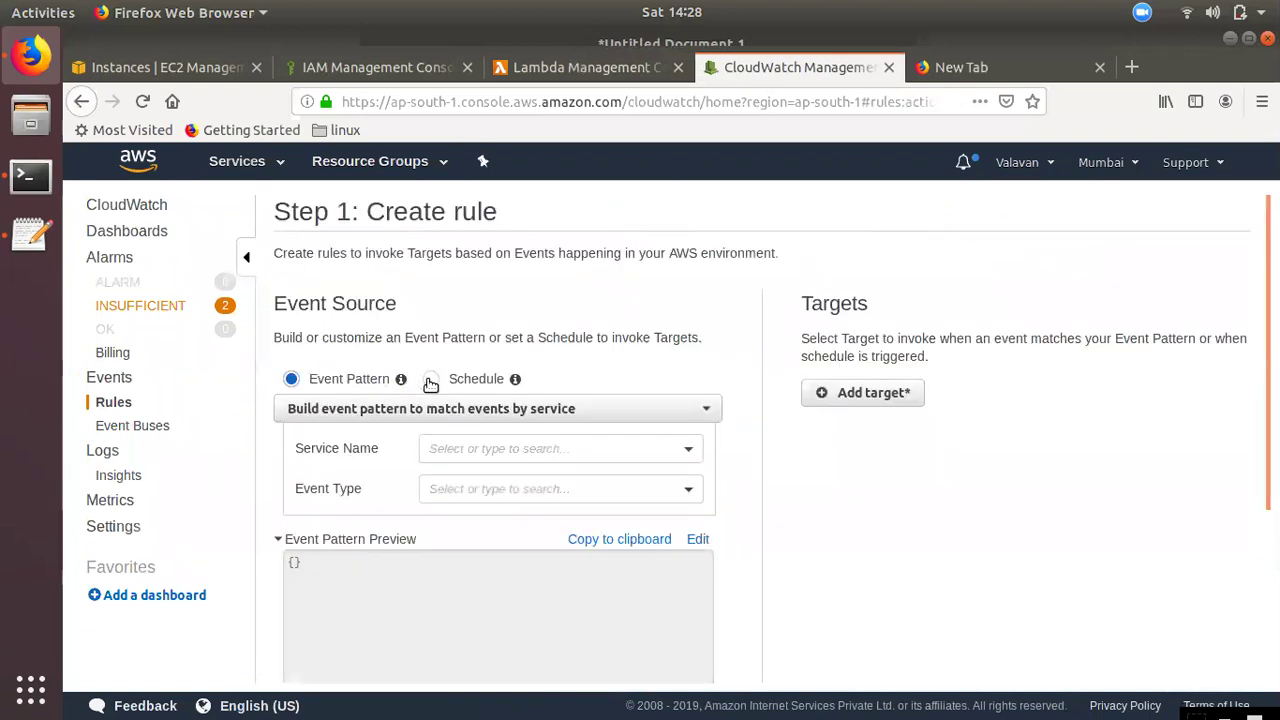
{"action": "left_click", "coordinate": [431, 380]}
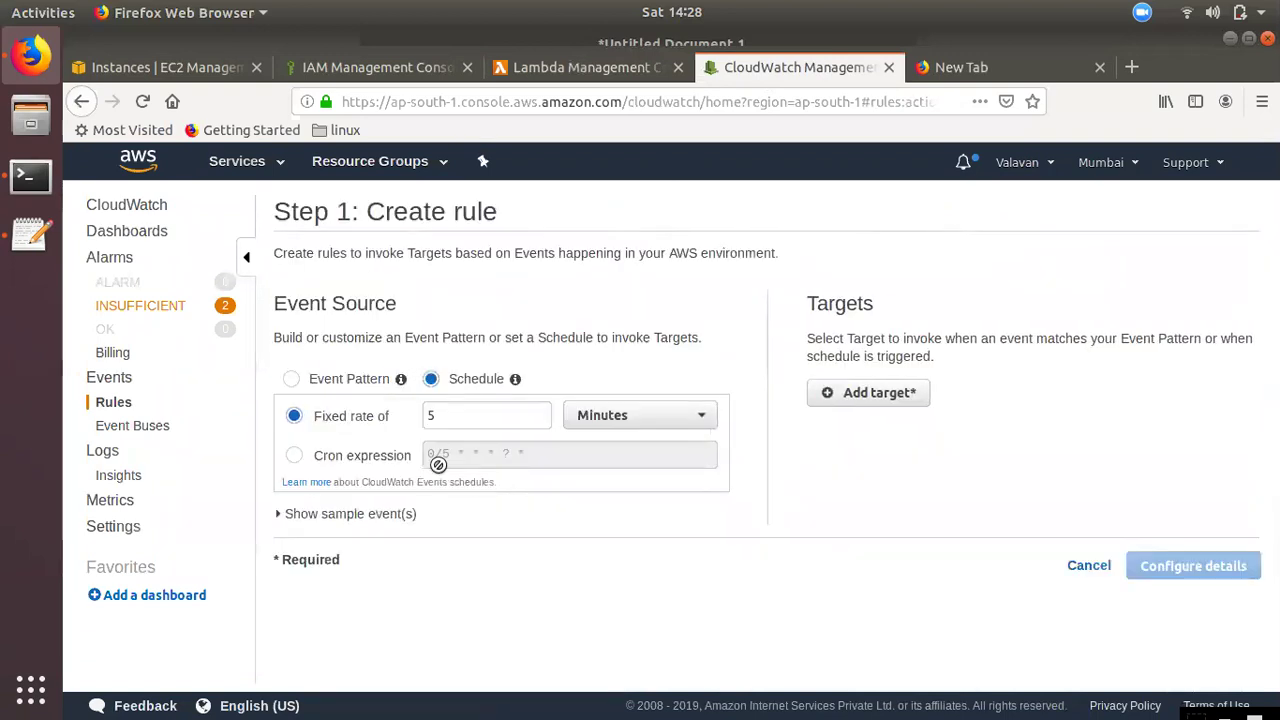
{"action": "left_click", "coordinate": [337, 459]}
{"action": "left_click", "coordinate": [521, 450]}
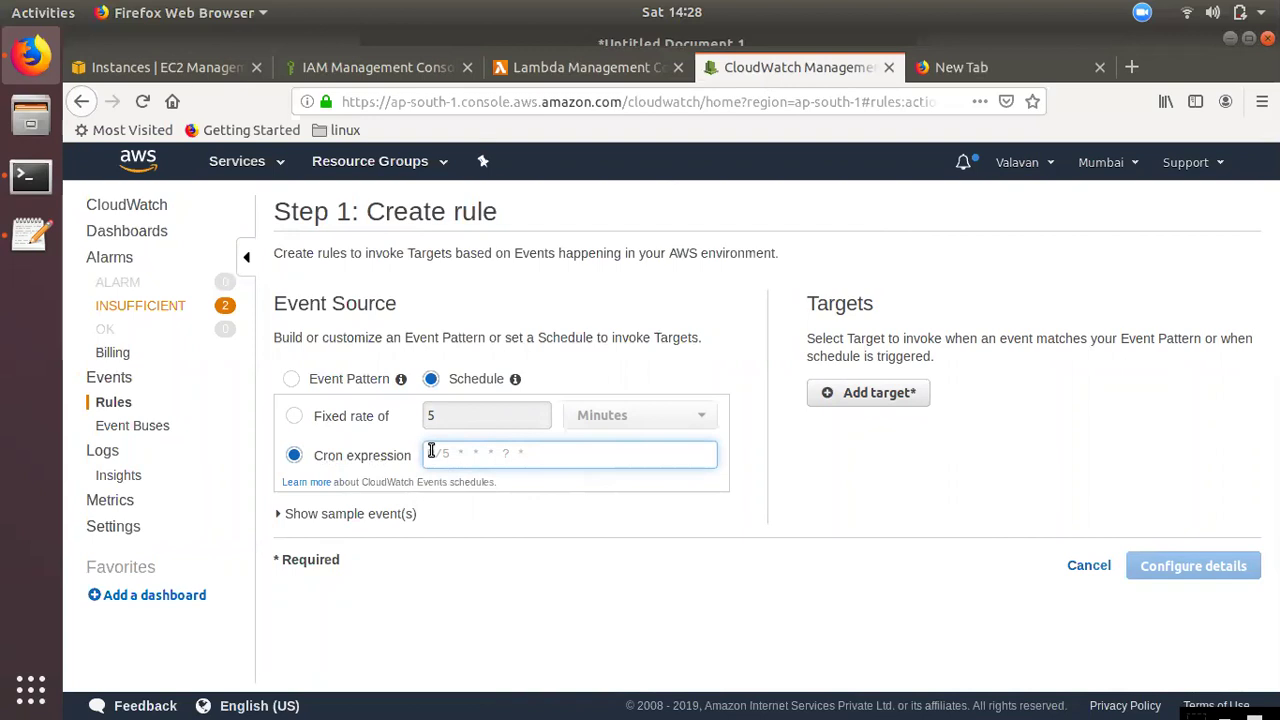
Add the Lambda function dev-server1-stop as the rule's target and try to continue to the rule details.
{"action": "left_click", "coordinate": [848, 393]}
{"action": "left_click", "coordinate": [941, 394]}
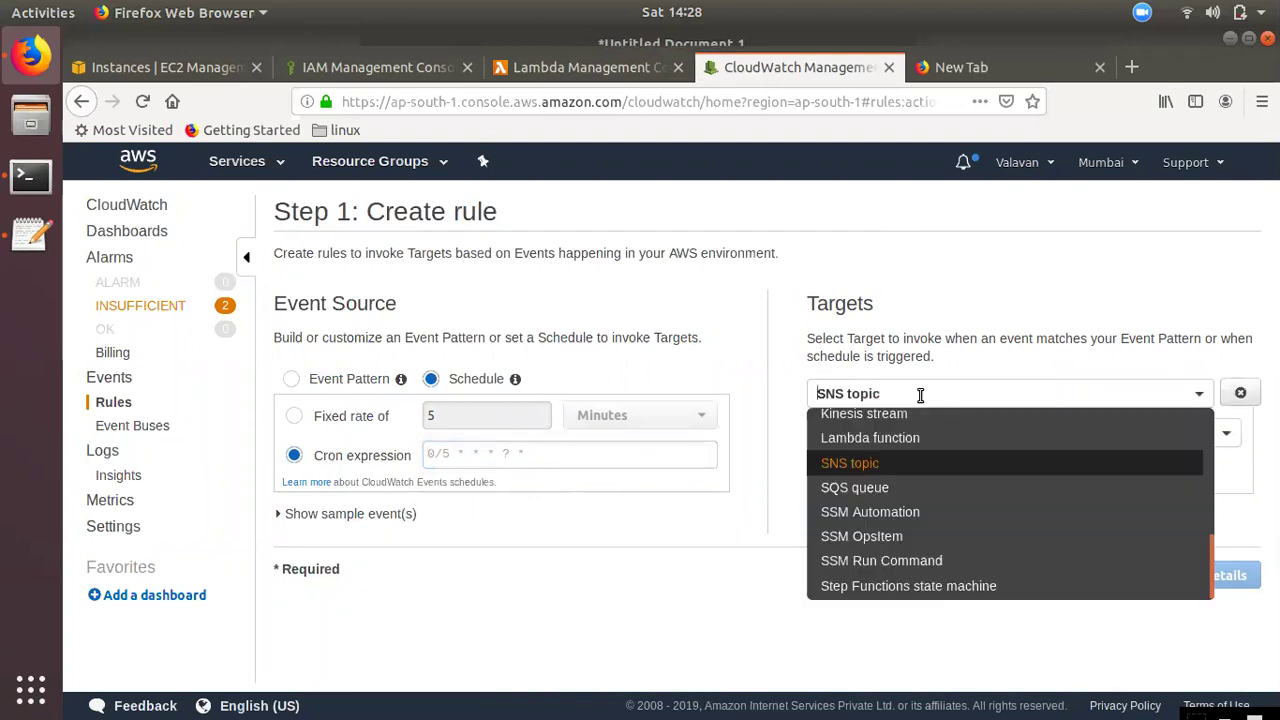
{"action": "left_click", "coordinate": [880, 434]}
{"action": "left_click", "coordinate": [968, 436]}
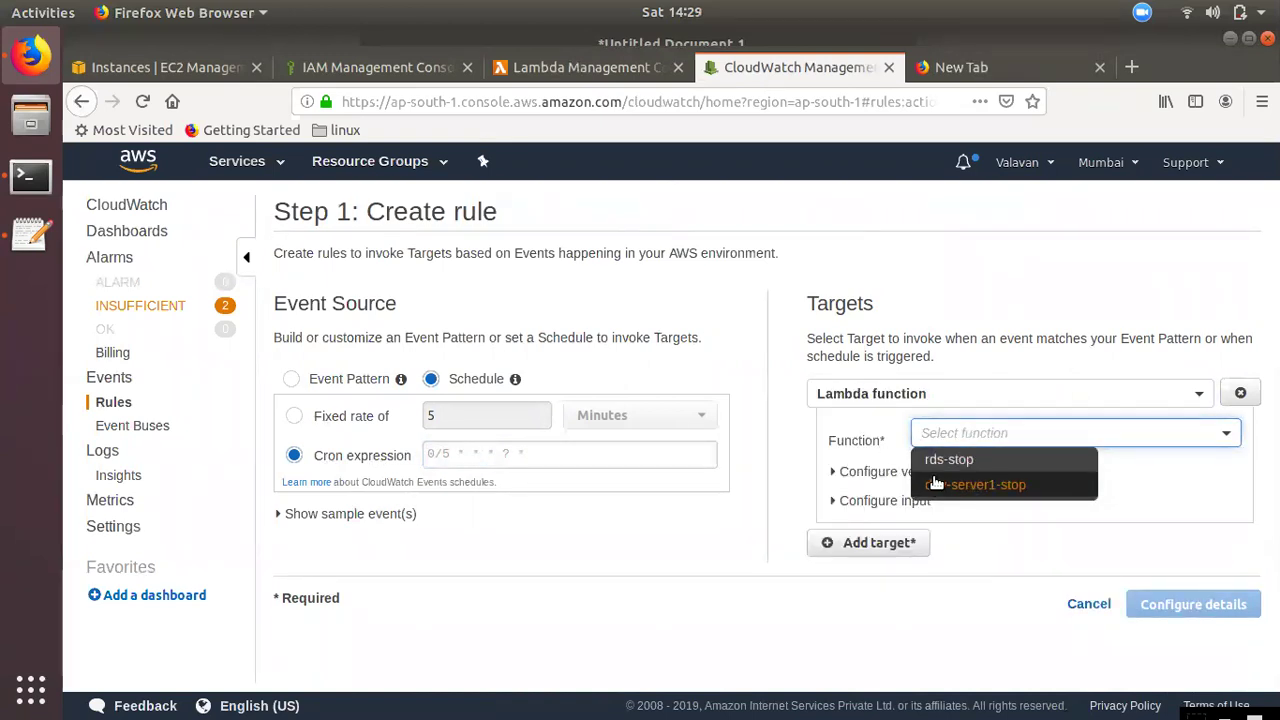
{"action": "left_click", "coordinate": [1001, 487]}
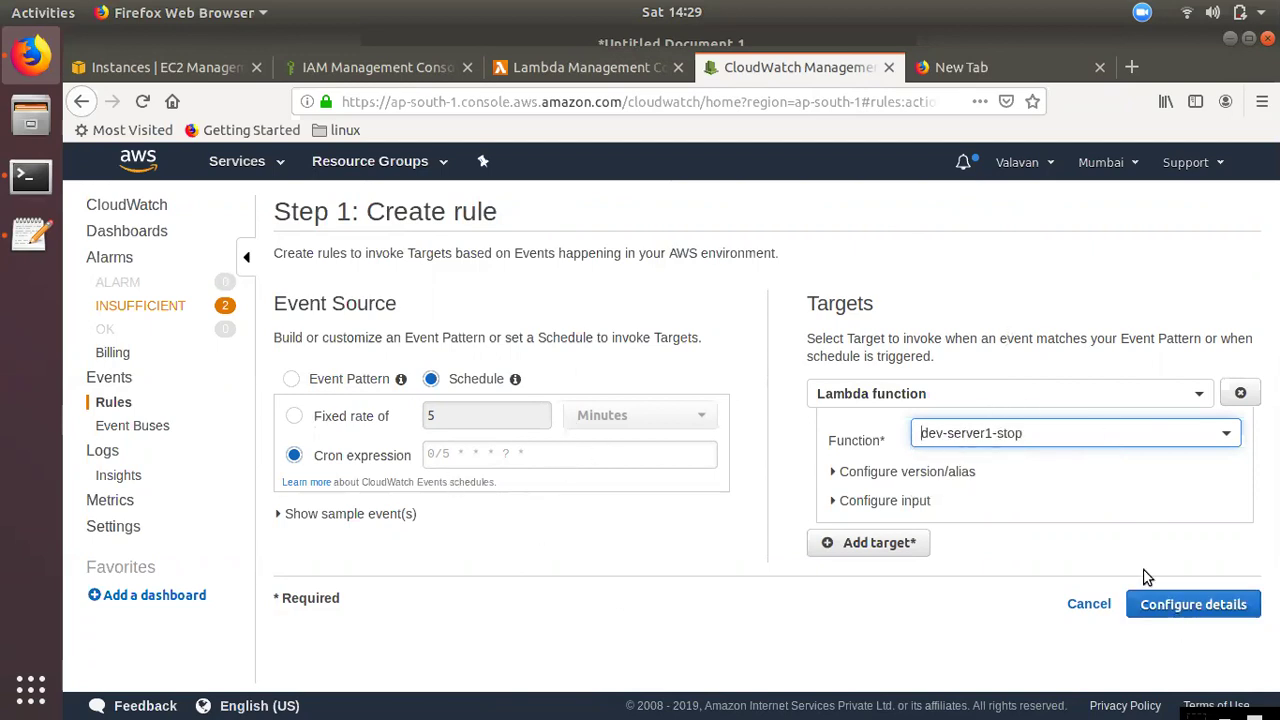
{"action": "left_click", "coordinate": [1138, 604]}
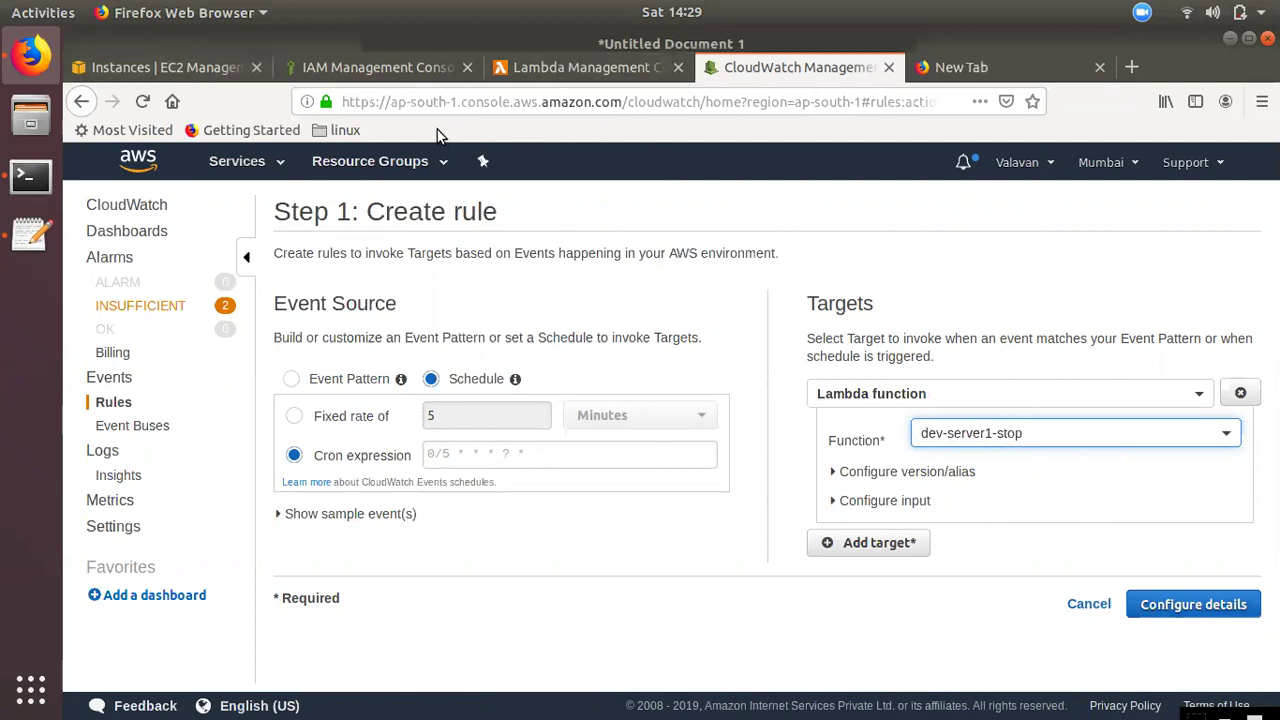
Return to the Lambda function and examine its CloudWatch metrics for invocations, duration, errors and success rate.
{"action": "left_click", "coordinate": [640, 70]}
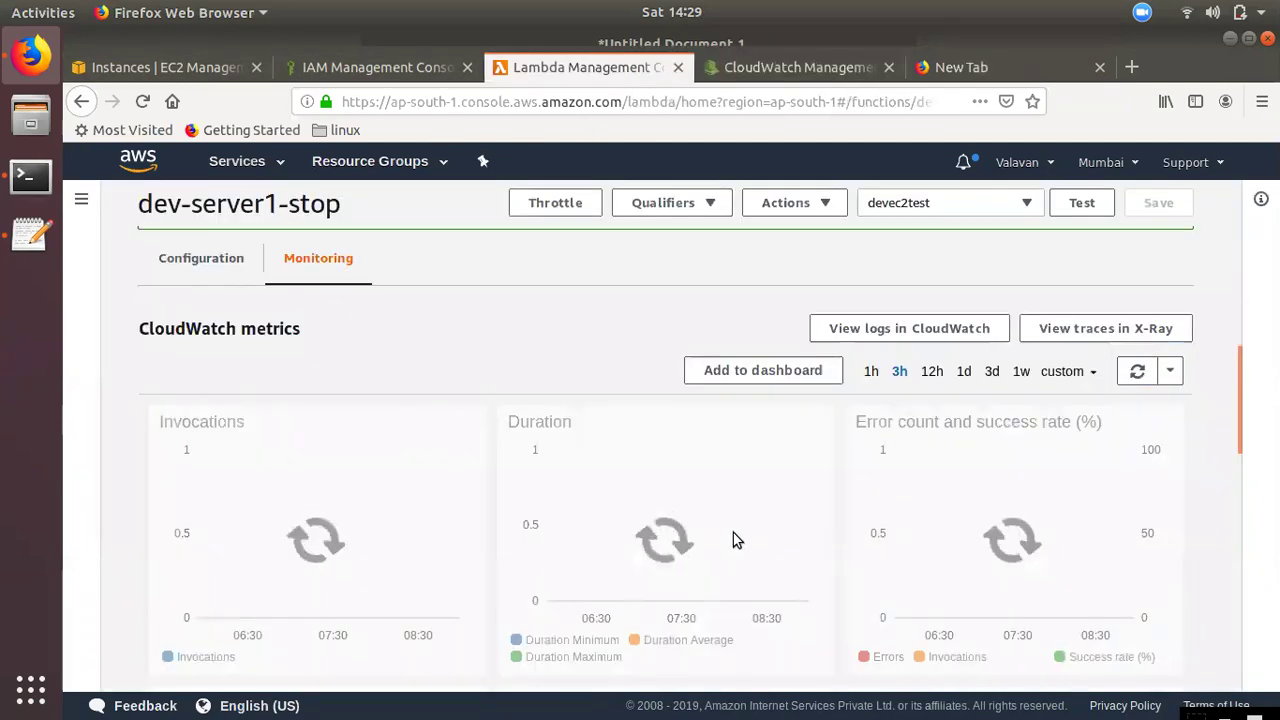
{"action": "scroll", "coordinate": [634, 581], "scroll_direction": "down", "scroll_amount": 4}
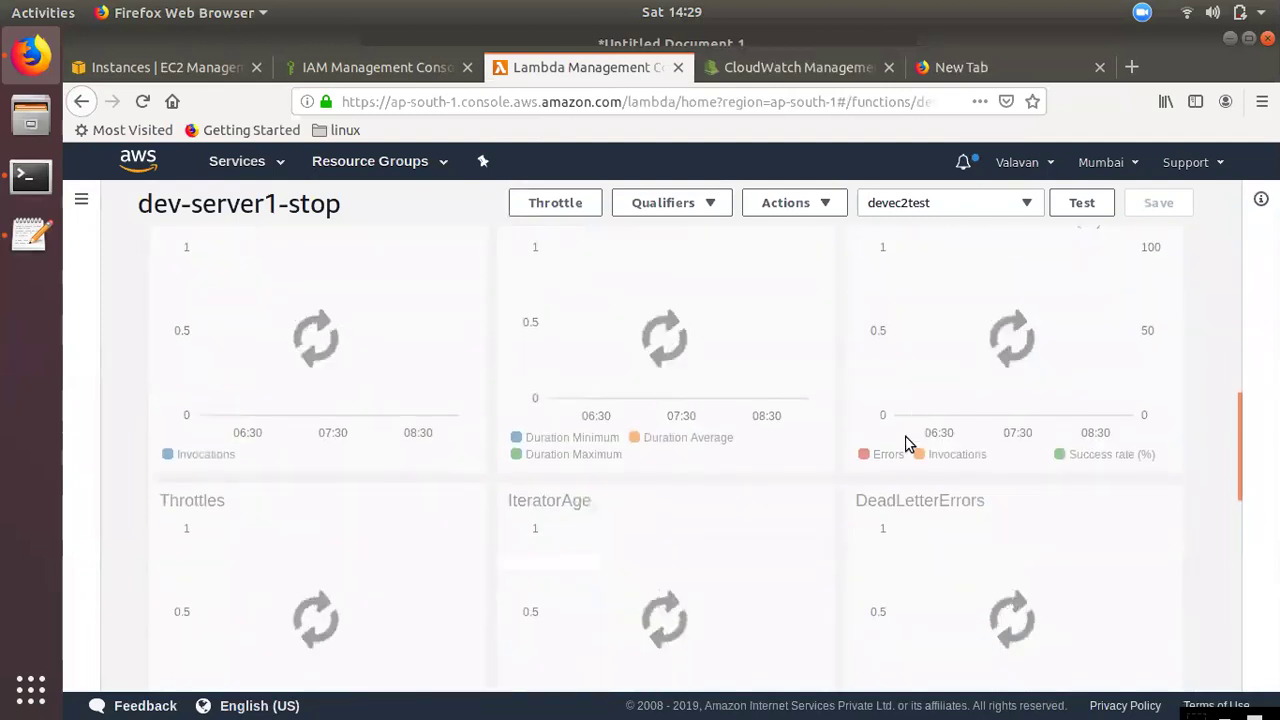
{"action": "scroll", "coordinate": [1000, 460], "scroll_direction": "up", "scroll_amount": 3}
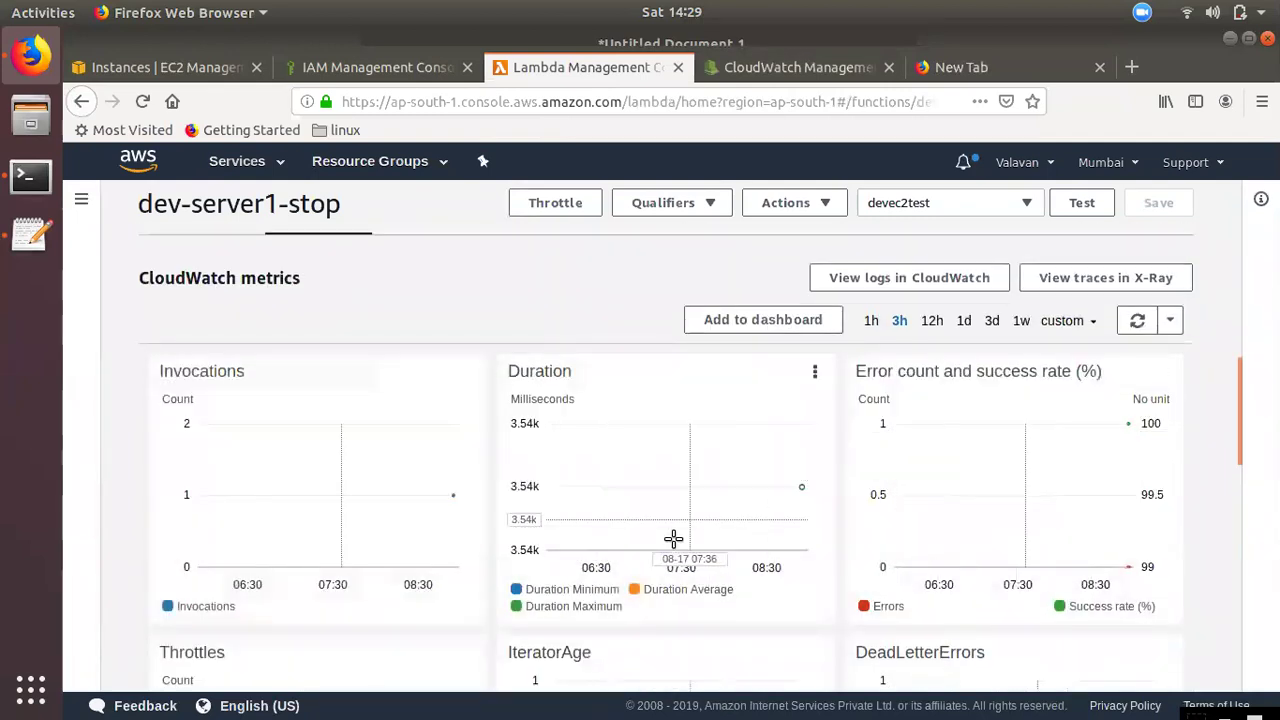
{"action": "mouse_move", "coordinate": [450, 491]}
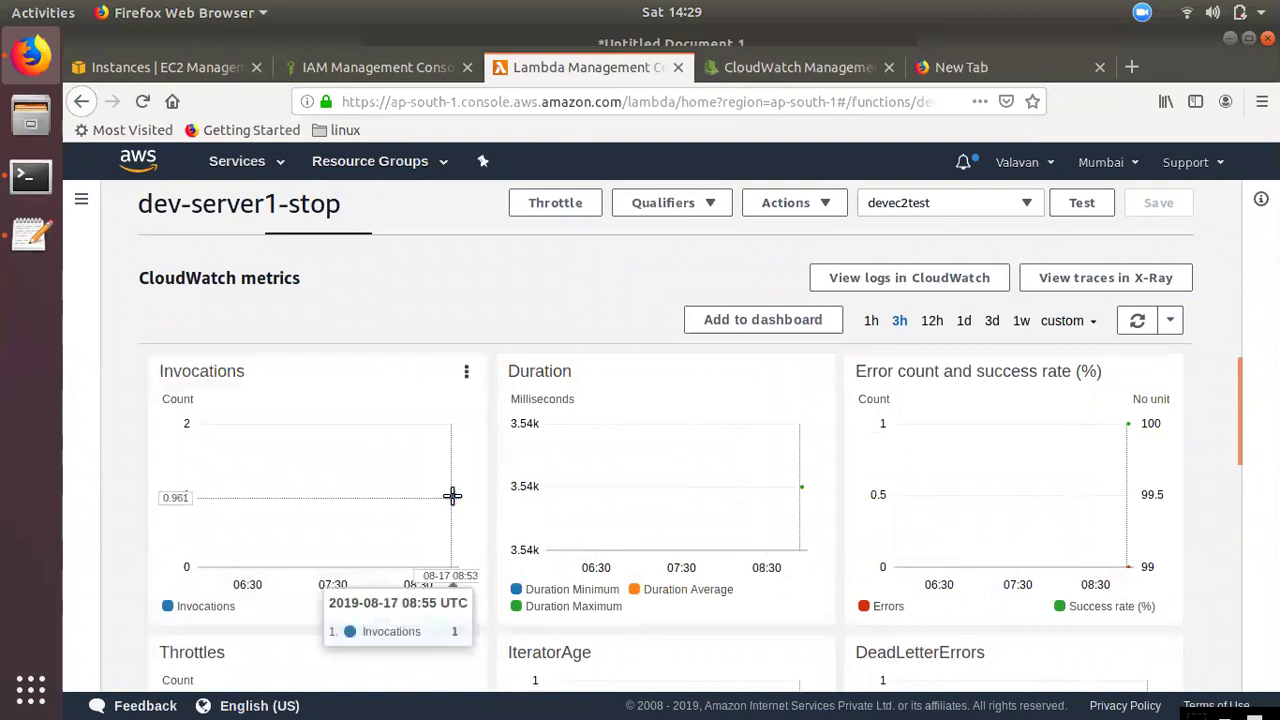
{"action": "scroll", "coordinate": [440, 420], "scroll_direction": "up", "scroll_amount": 10}
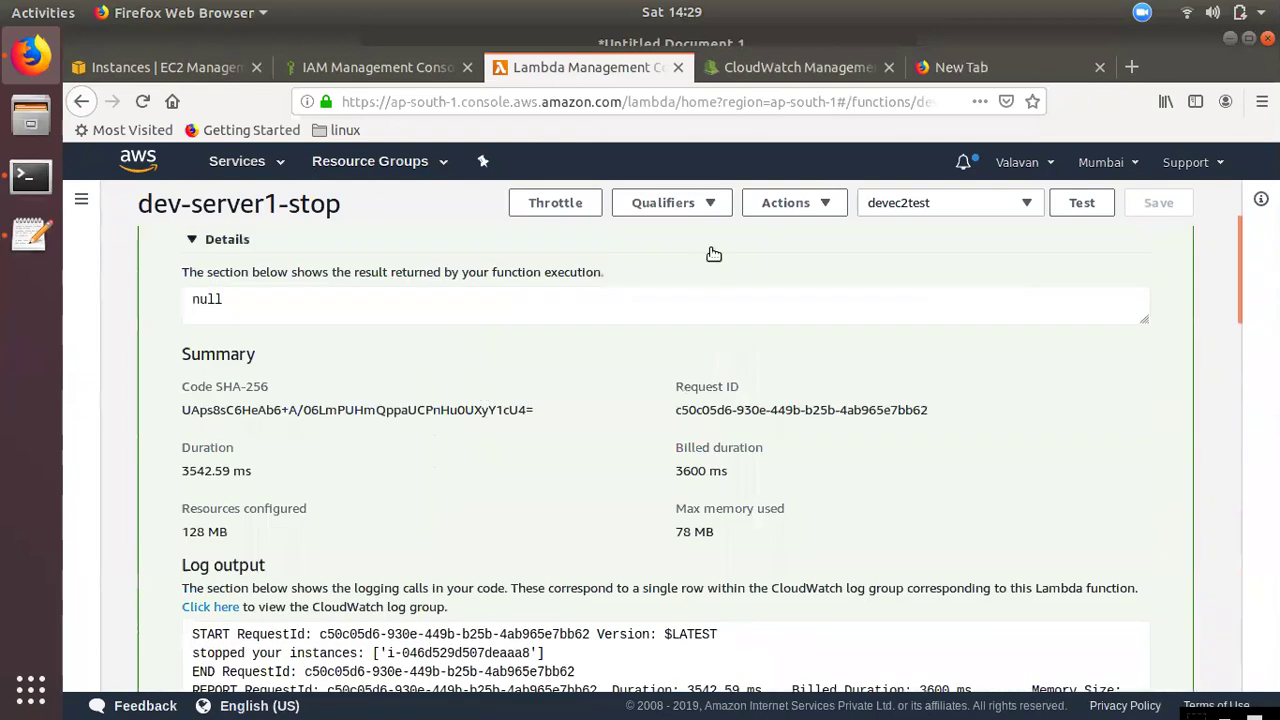
{"action": "scroll", "coordinate": [590, 400], "scroll_direction": "down", "scroll_amount": 10}
{"action": "scroll", "coordinate": [200, 310], "scroll_direction": "up", "scroll_amount": 2}
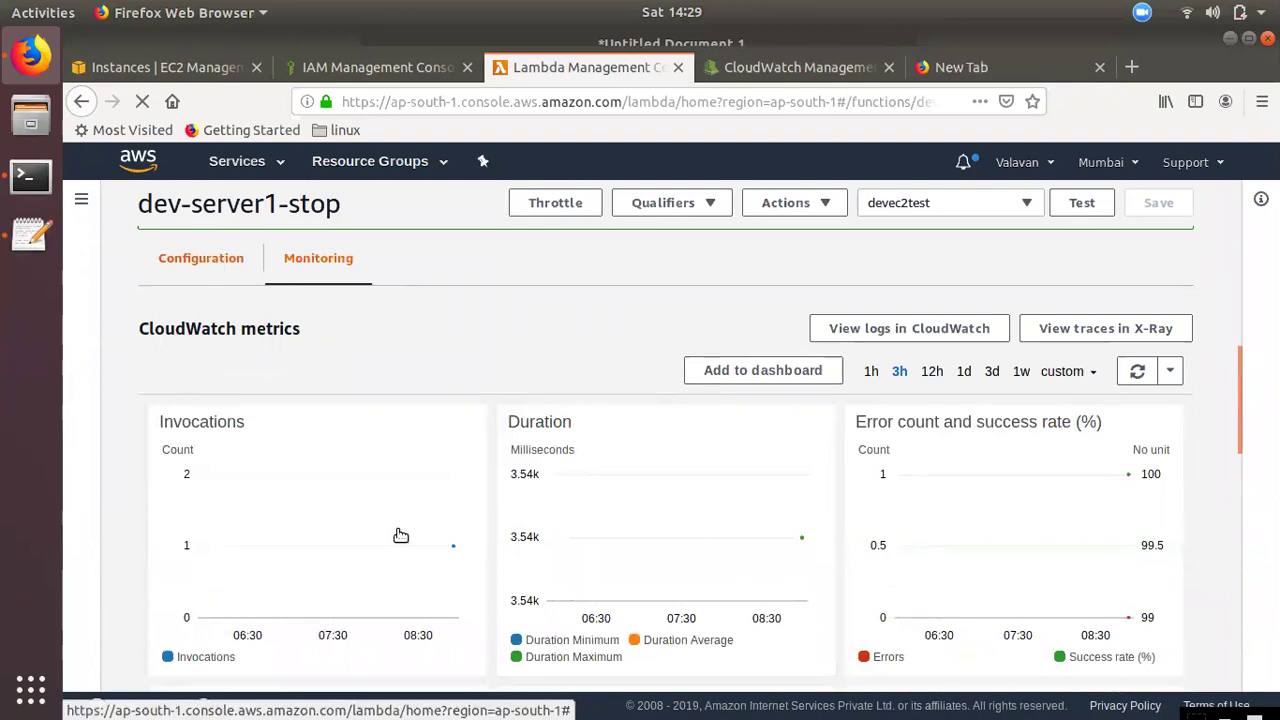
Start adding a CloudWatch Events trigger to the dev-server1-stop function and open its rule choices.
{"action": "scroll", "coordinate": [321, 499], "scroll_direction": "down", "scroll_amount": 3}
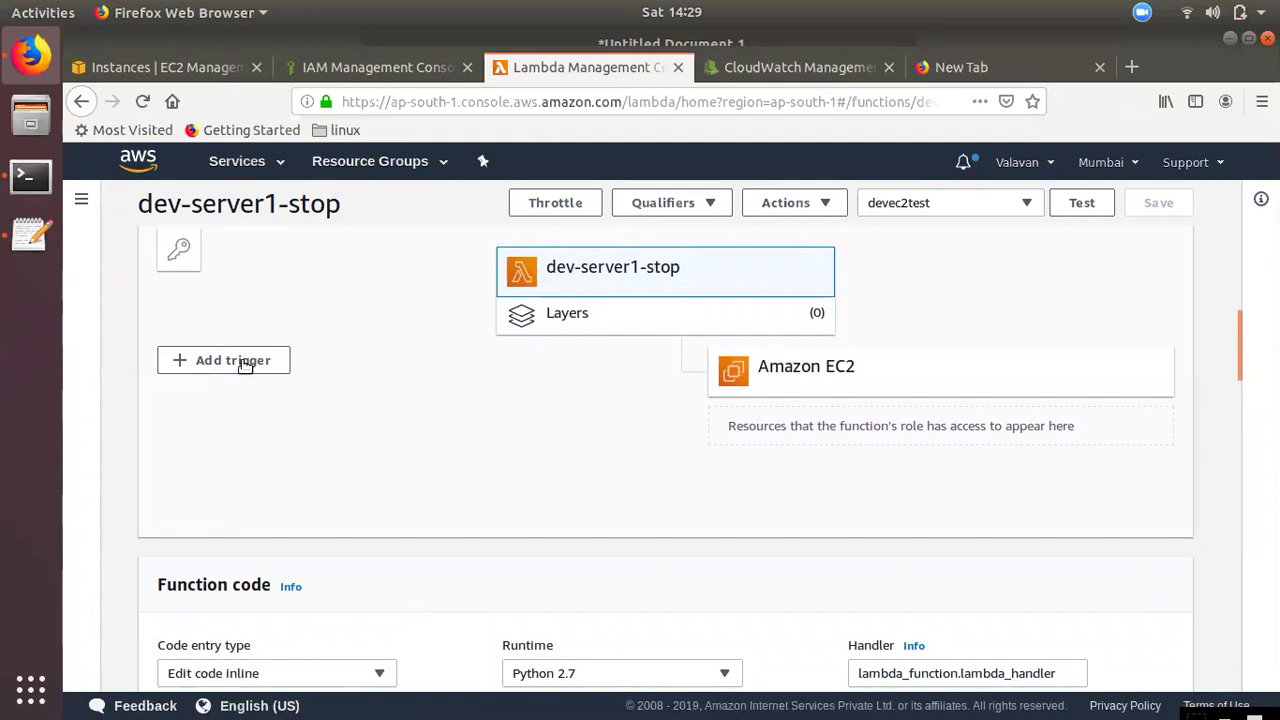
{"action": "left_click", "coordinate": [251, 360]}
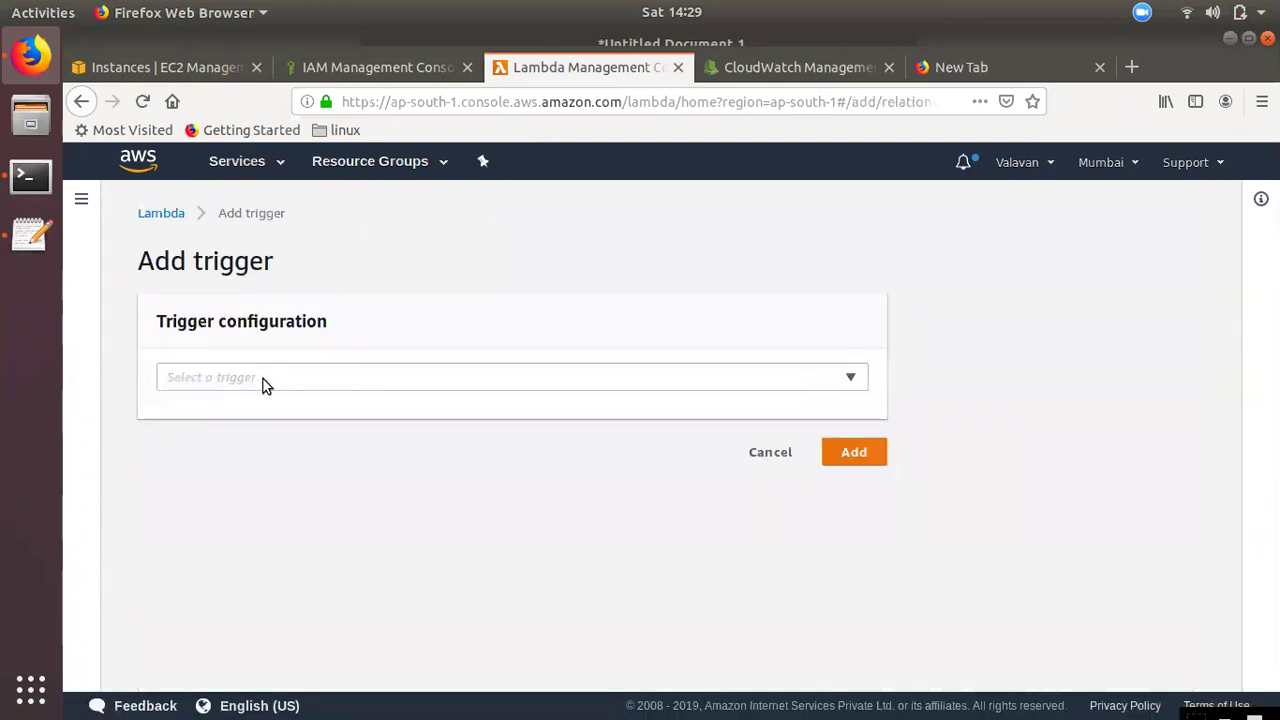
{"action": "left_click", "coordinate": [263, 379]}
{"action": "scroll", "coordinate": [269, 566], "scroll_direction": "down", "scroll_amount": 3}
{"action": "scroll", "coordinate": [265, 550], "scroll_direction": "up", "scroll_amount": 3}
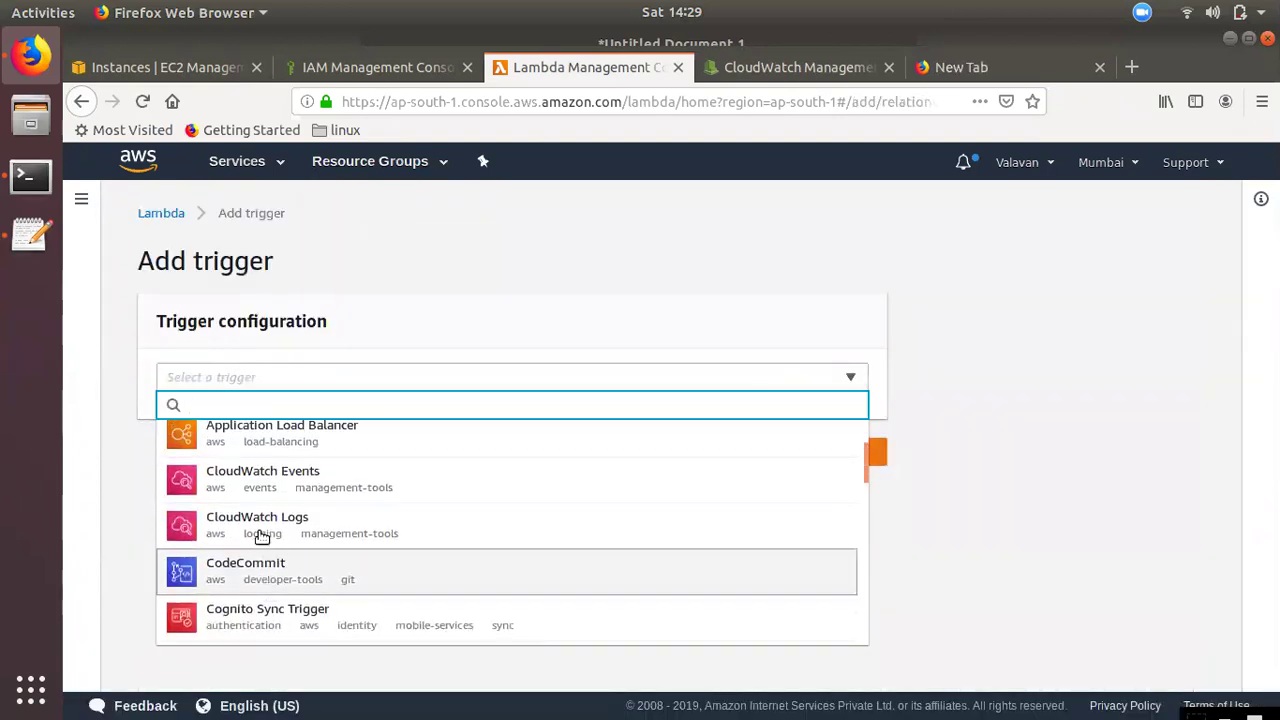
{"action": "left_click", "coordinate": [276, 487]}
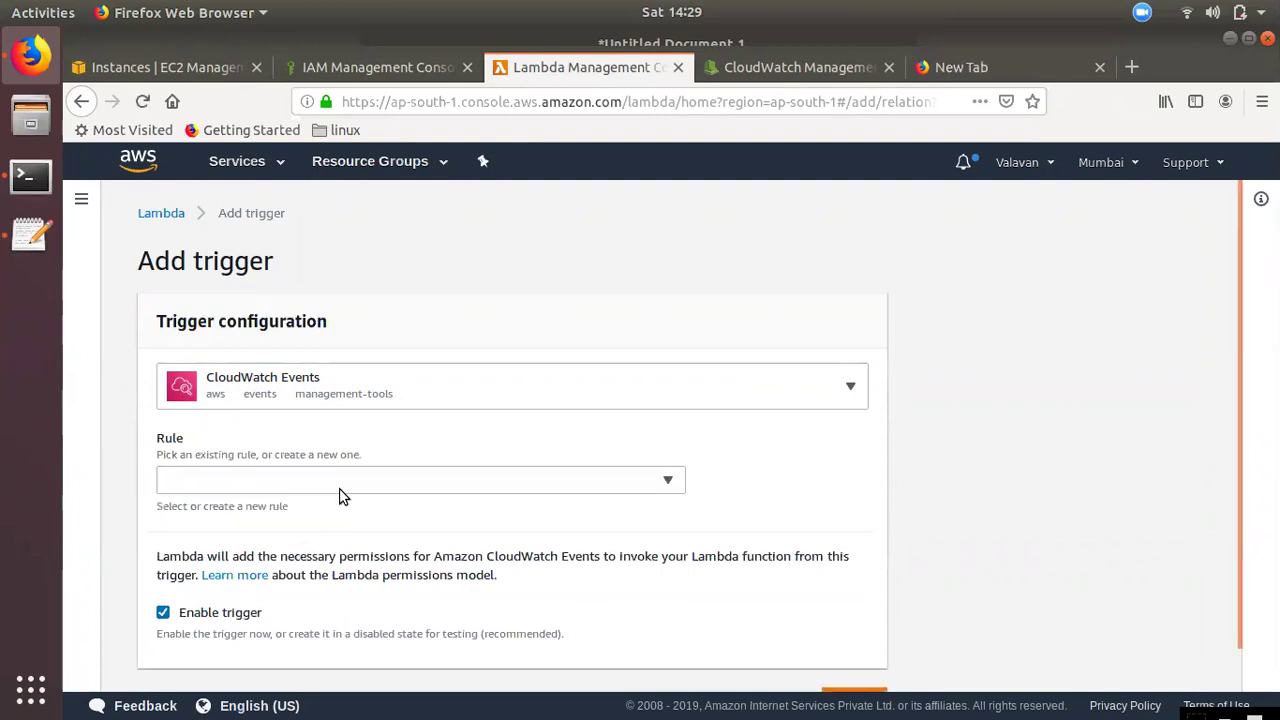
{"action": "left_click", "coordinate": [339, 488]}
{"action": "left_click", "coordinate": [598, 533]}
Check the EC2 instance's state, then switch to Text Editor and review the instance-stopping code in the open documents.
{"action": "left_click", "coordinate": [183, 76]}
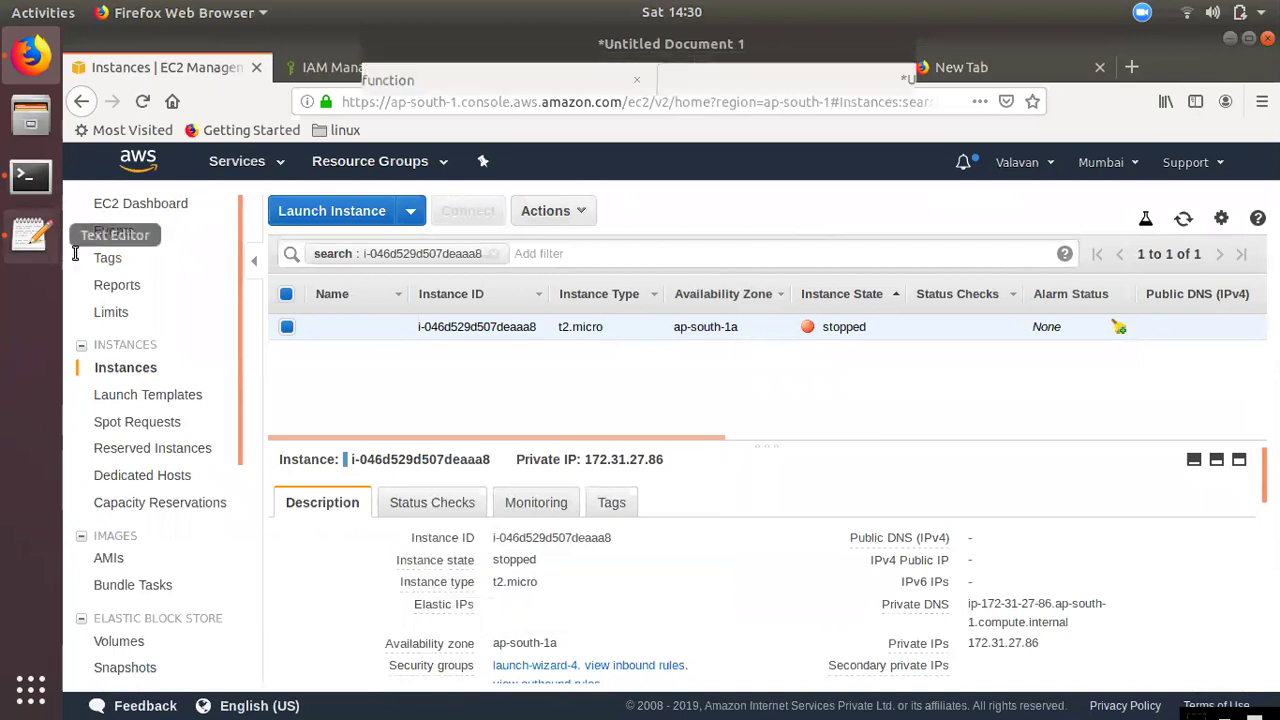
{"action": "left_click", "coordinate": [30, 234]}
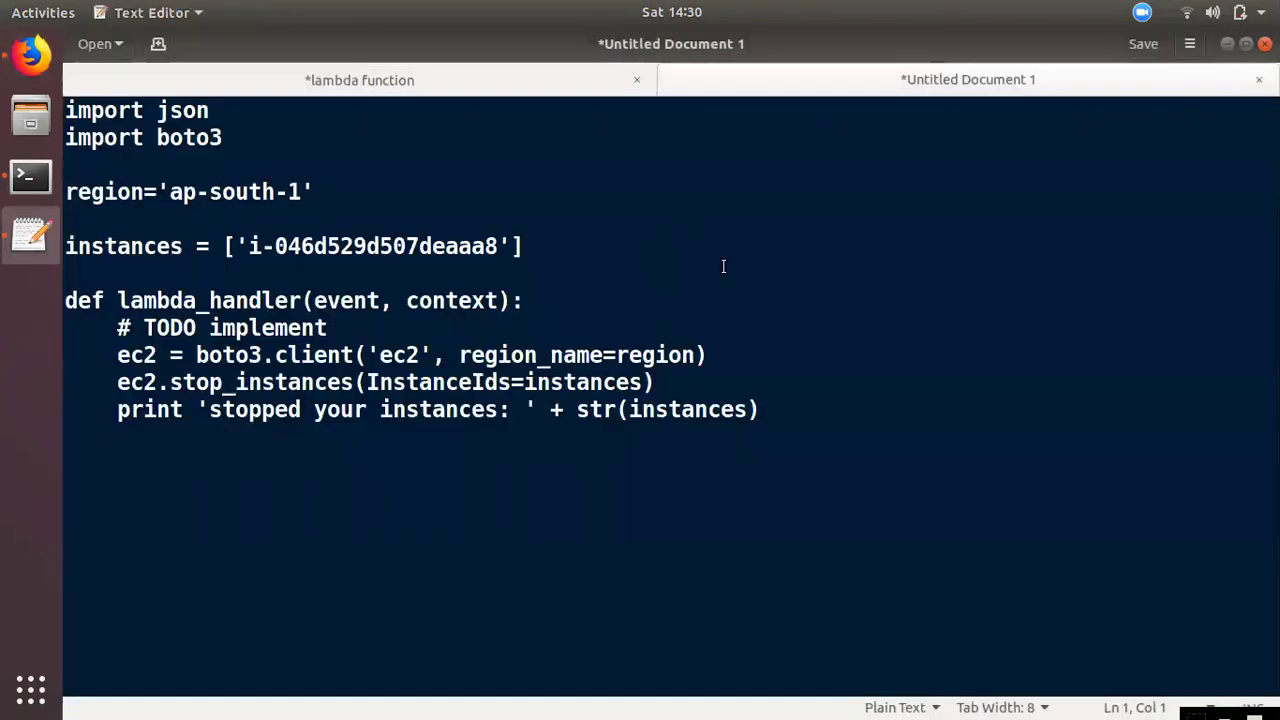
{"action": "left_click", "coordinate": [288, 86]}
{"action": "left_click", "coordinate": [512, 77]}
{"action": "left_click", "coordinate": [968, 79]}
{"action": "left_click", "coordinate": [1141, 12]}
{"action": "left_click", "coordinate": [1130, 314]}
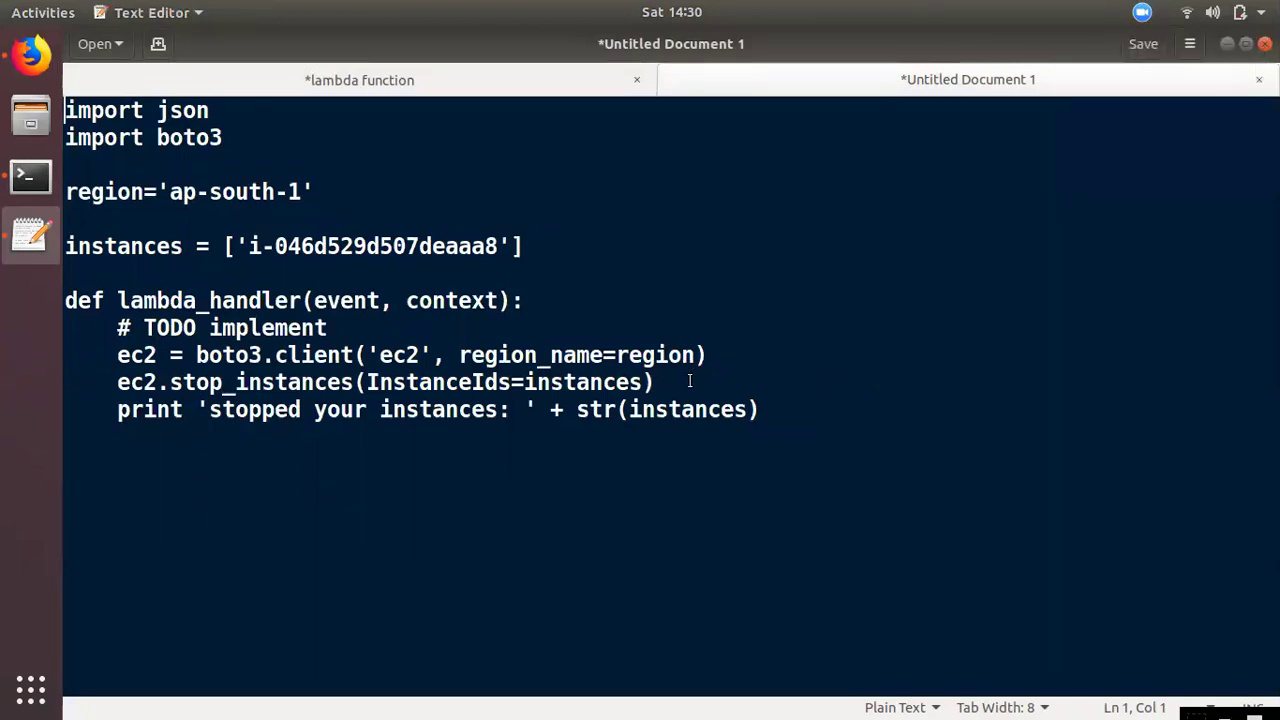